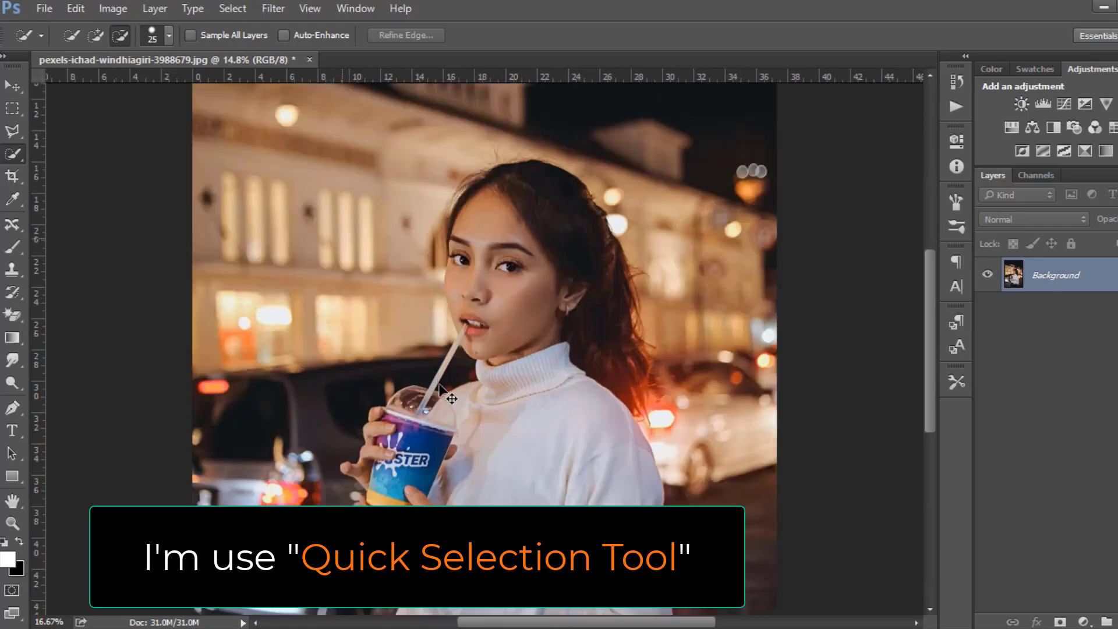
Select the drink cup with its straw and clear lid using the Quick Selection tool in add mode.
{"action": "key", "text": "ctrl+plus"}
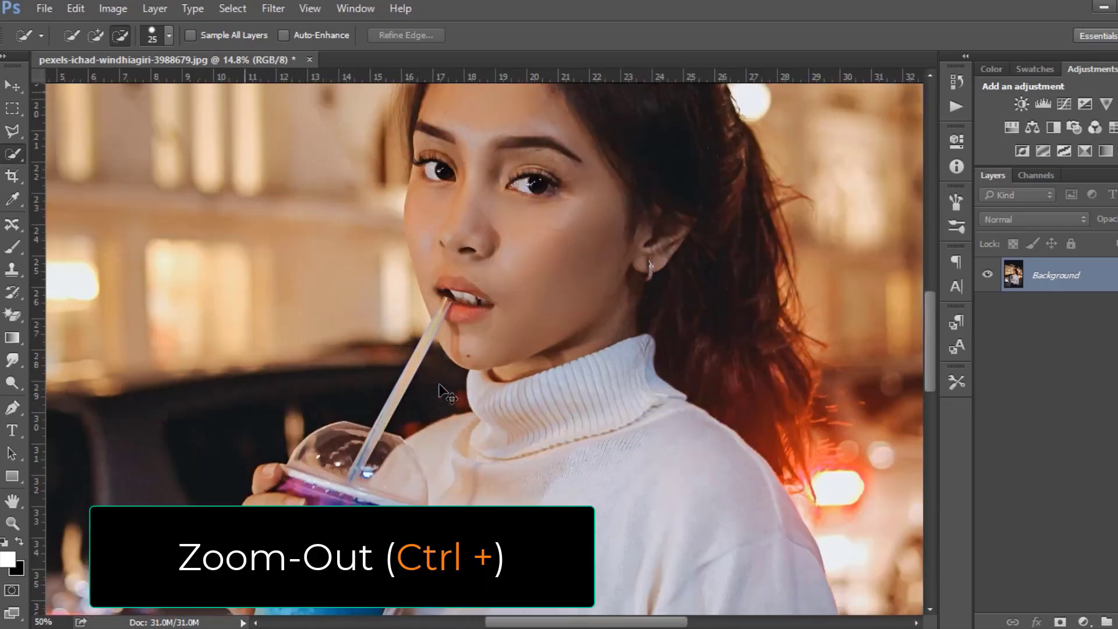
{"action": "scroll", "coordinate": [117, 382], "scroll_direction": "down", "scroll_amount": 3}
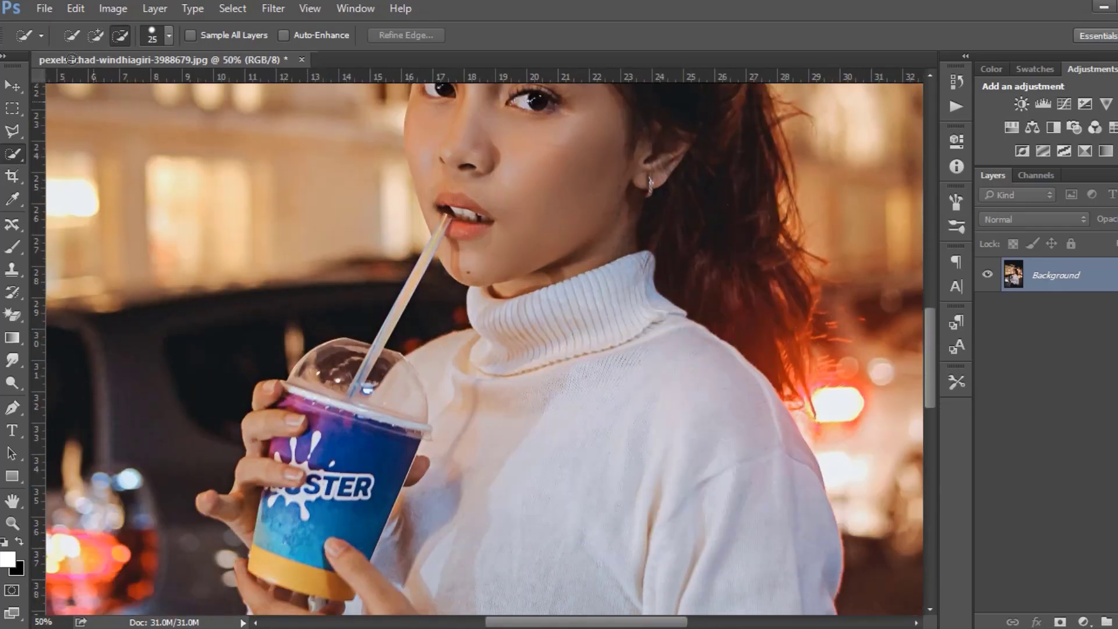
{"action": "left_click", "coordinate": [95, 36]}
{"action": "mouse_move", "coordinate": [424, 264]}
{"action": "left_mouse_down"}
{"action": "mouse_move", "coordinate": [370, 355]}
{"action": "mouse_move", "coordinate": [312, 374]}
{"action": "mouse_move", "coordinate": [285, 402]}
{"action": "mouse_move", "coordinate": [321, 410]}
{"action": "mouse_move", "coordinate": [344, 461]}
{"action": "mouse_move", "coordinate": [317, 493]}
{"action": "mouse_move", "coordinate": [310, 454]}
{"action": "mouse_move", "coordinate": [278, 454]}
{"action": "mouse_move", "coordinate": [338, 462]}
{"action": "mouse_move", "coordinate": [305, 512]}
{"action": "mouse_move", "coordinate": [270, 494]}
{"action": "mouse_move", "coordinate": [263, 556]}
{"action": "mouse_move", "coordinate": [311, 582]}
{"action": "left_mouse_up"}
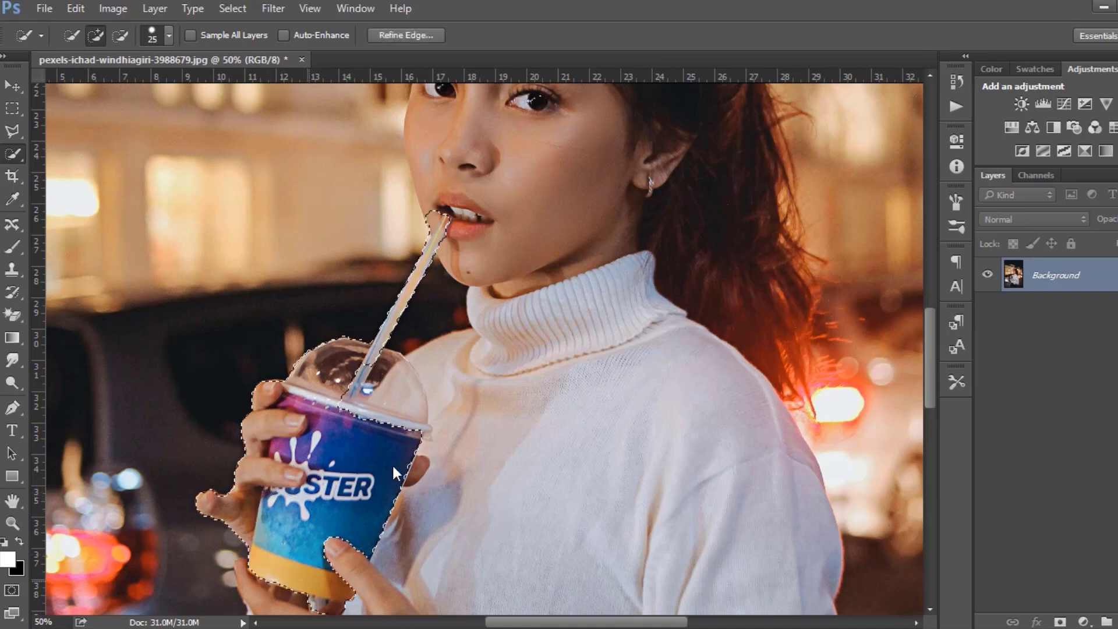
{"action": "mouse_move", "coordinate": [406, 418]}
{"action": "left_mouse_down"}
{"action": "mouse_move", "coordinate": [408, 389]}
{"action": "mouse_move", "coordinate": [422, 395]}
{"action": "left_mouse_up"}
Subtract the sweater area beside the lid and the fingers around the cup from the selection.
{"action": "left_click", "coordinate": [120, 36]}
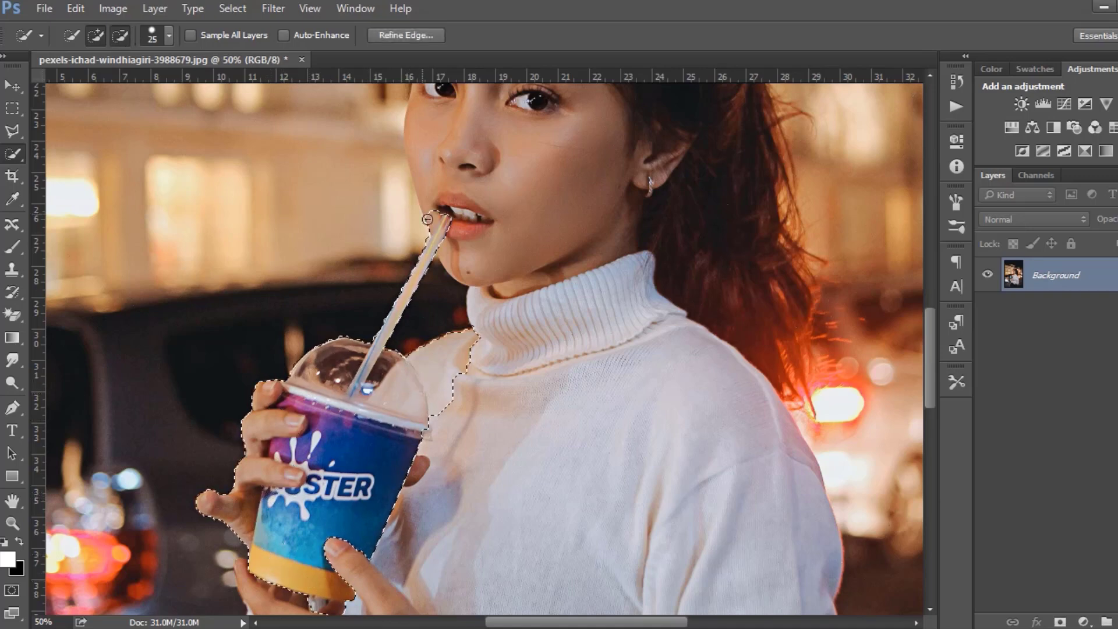
{"action": "mouse_move", "coordinate": [474, 341]}
{"action": "left_mouse_down"}
{"action": "mouse_move", "coordinate": [447, 348]}
{"action": "mouse_move", "coordinate": [448, 378]}
{"action": "mouse_move", "coordinate": [461, 373]}
{"action": "mouse_move", "coordinate": [436, 406]}
{"action": "left_mouse_up"}
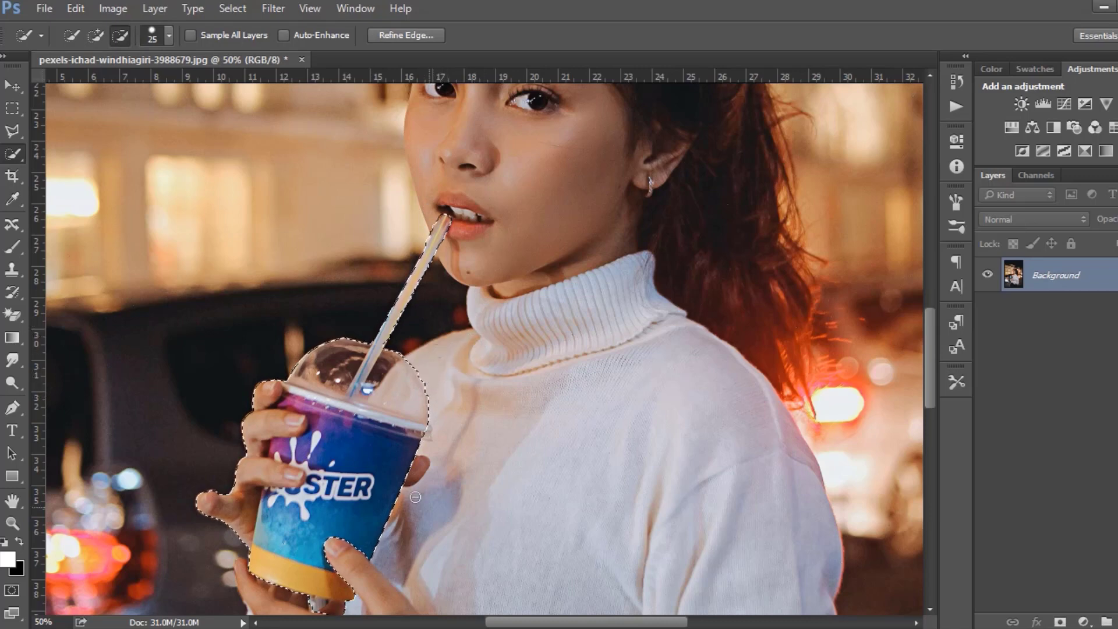
{"action": "scroll", "coordinate": [352, 546], "scroll_direction": "down", "scroll_amount": 2}
{"action": "left_click_drag", "start_coordinate": [351, 546], "coordinate": [321, 543]}
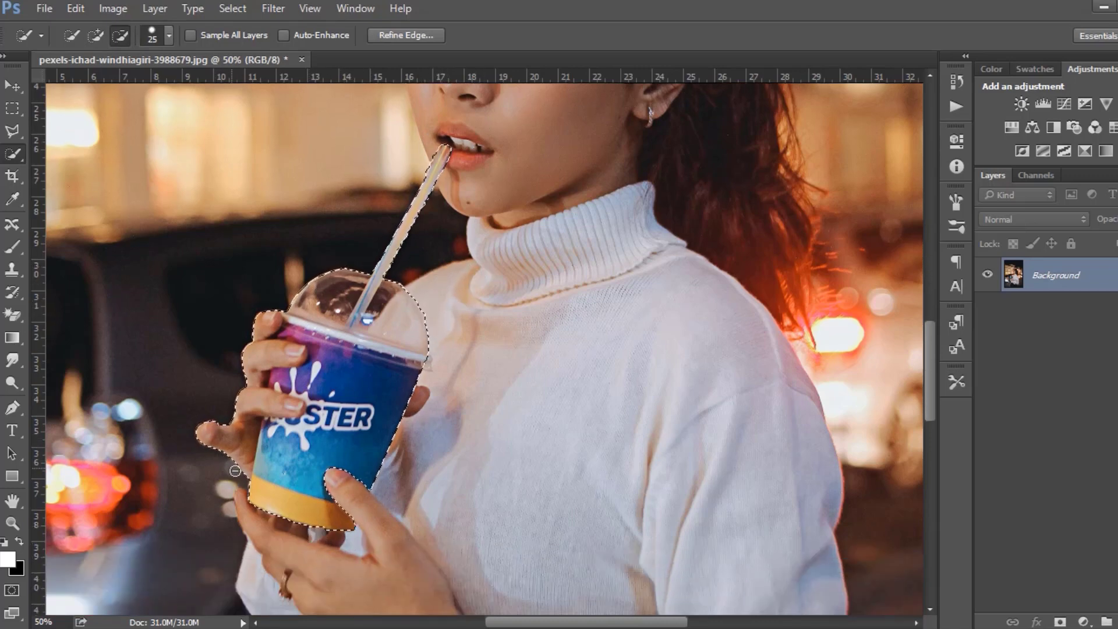
{"action": "mouse_move", "coordinate": [236, 470]}
{"action": "left_mouse_down"}
{"action": "mouse_move", "coordinate": [224, 445]}
{"action": "mouse_move", "coordinate": [282, 401]}
{"action": "left_mouse_up"}
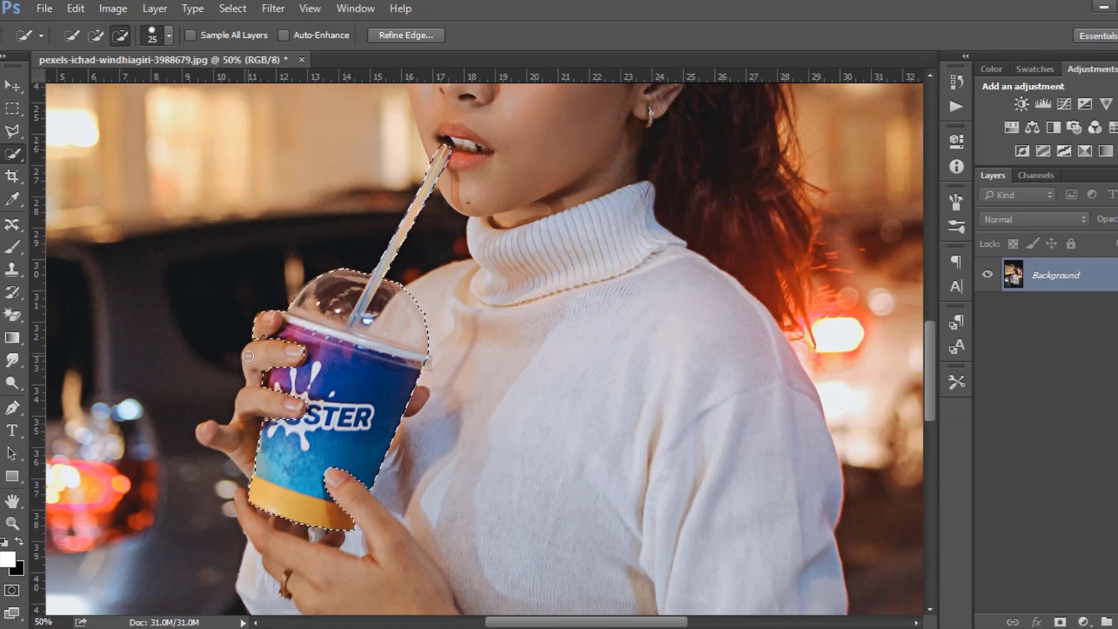
{"action": "mouse_move", "coordinate": [254, 367]}
{"action": "left_mouse_down"}
{"action": "mouse_move", "coordinate": [287, 352]}
{"action": "mouse_move", "coordinate": [268, 321]}
{"action": "left_mouse_up"}
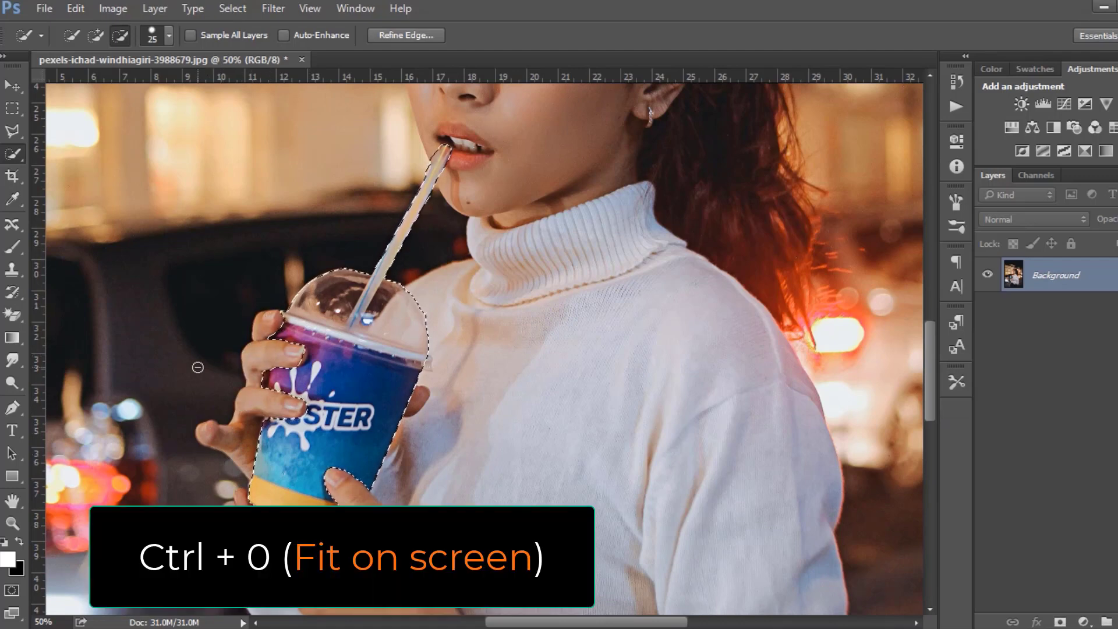
Copy the selected cup and straw to a new layer and convert that layer to a Smart Object.
{"action": "key", "text": "ctrl+0"}
{"action": "key", "text": "ctrl+0"}
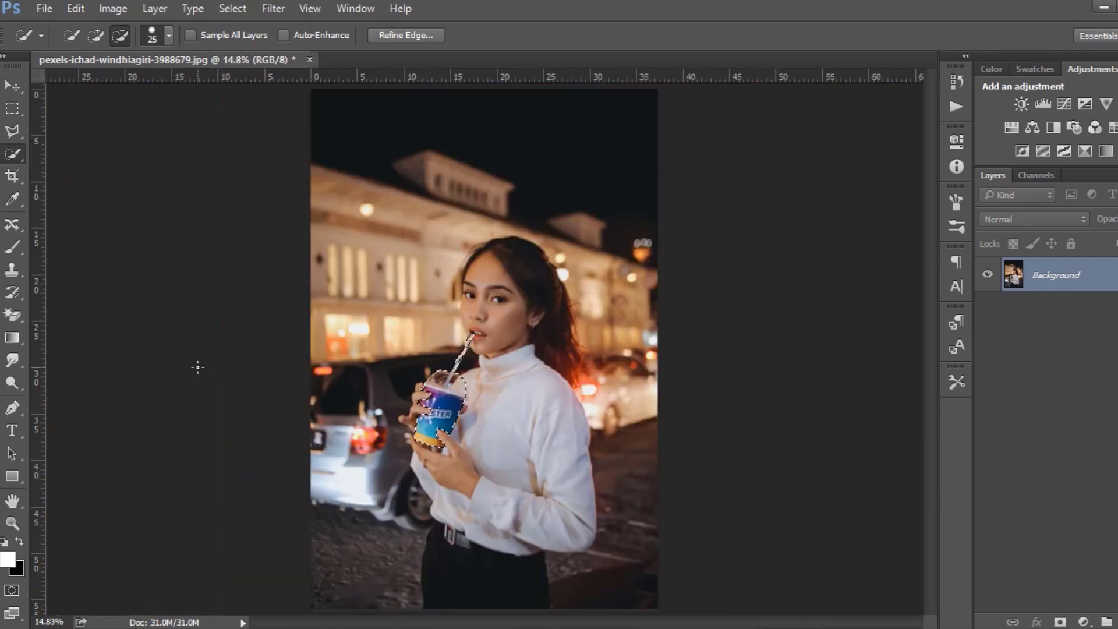
{"action": "key", "text": "ctrl+j"}
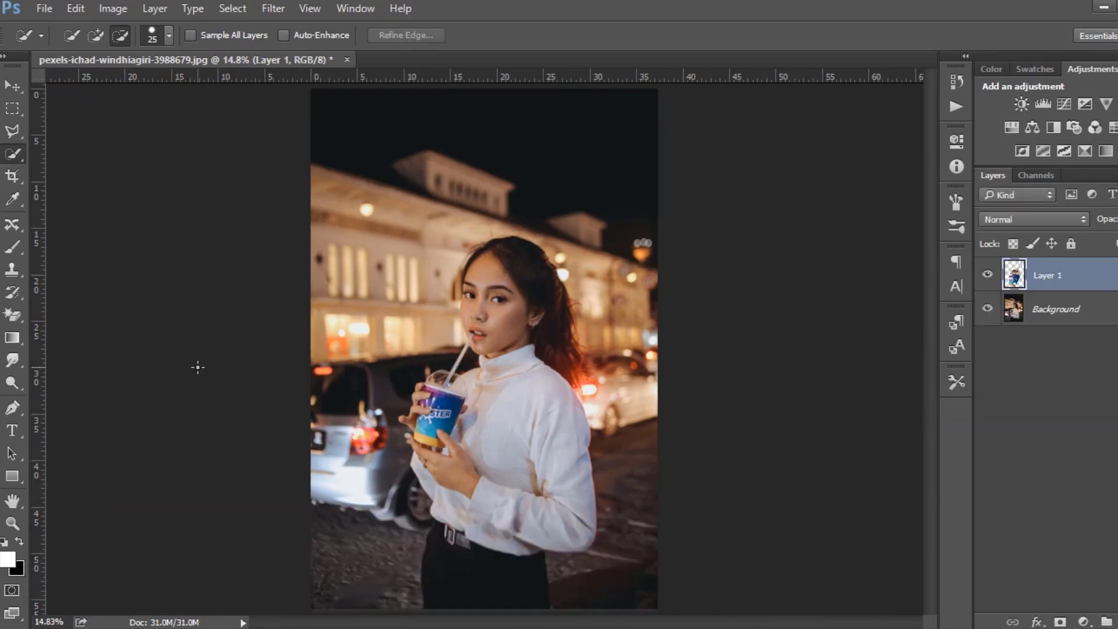
{"action": "right_click", "coordinate": [1042, 277]}
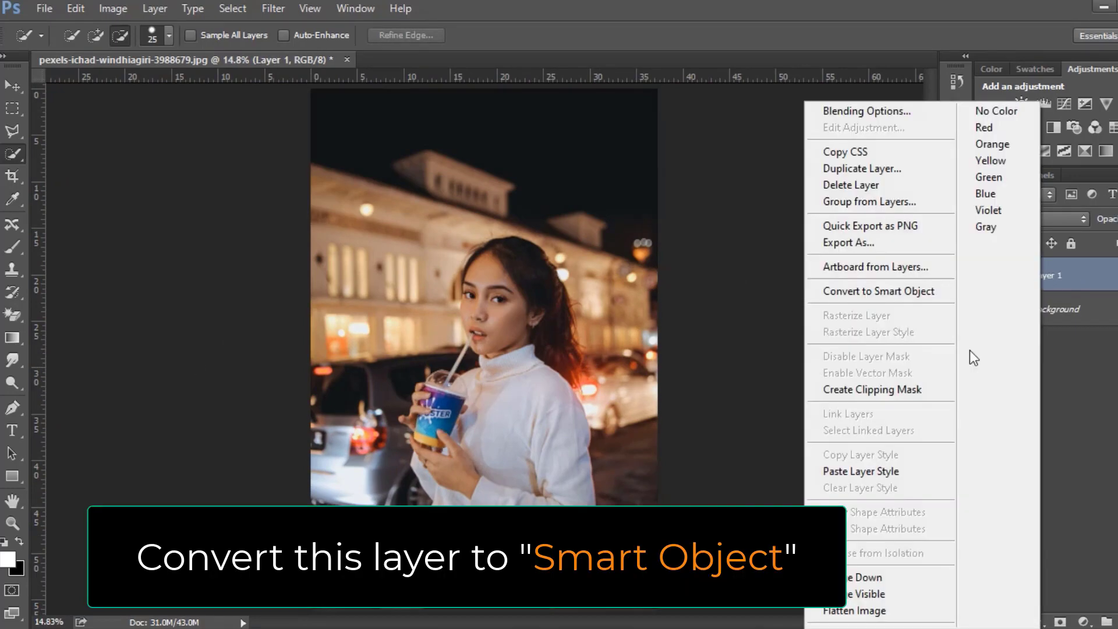
{"action": "left_click", "coordinate": [893, 293]}
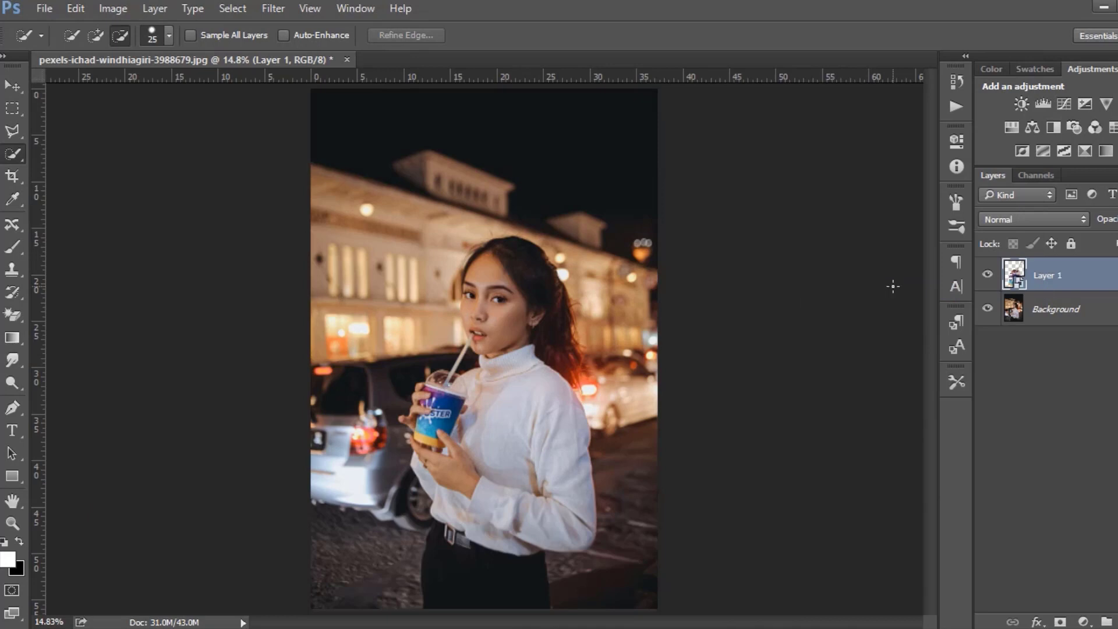
Apply a Gaussian Blur with a 5-pixel radius to Layer 1 and set its blending mode to Linear Dodge (Add).
{"action": "left_click", "coordinate": [257, 8]}
{"action": "mouse_move", "coordinate": [331, 203]}
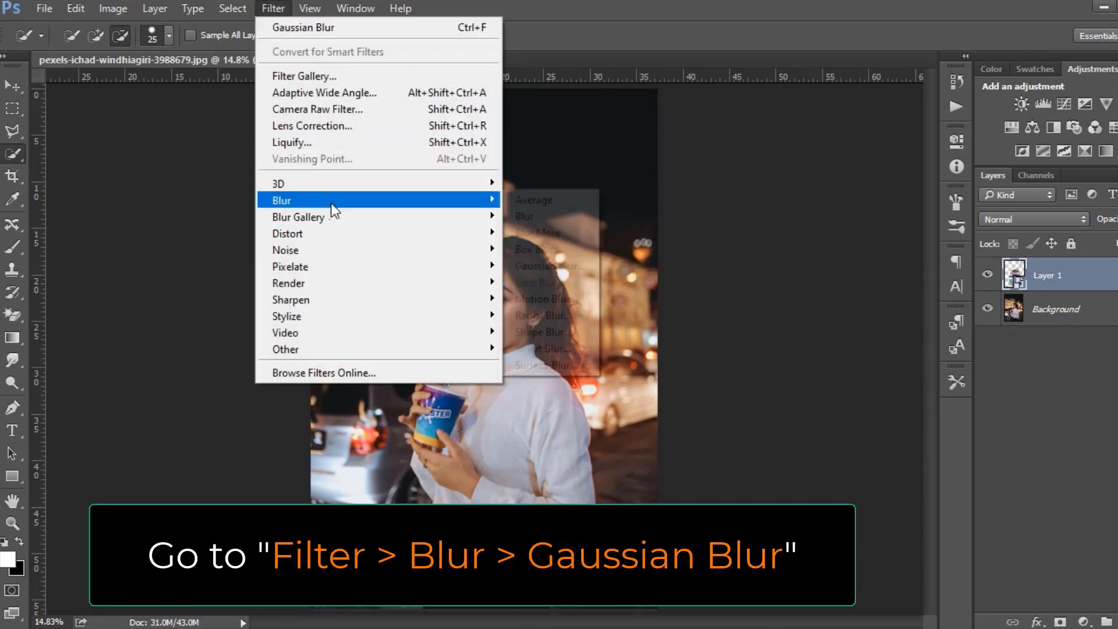
{"action": "left_click", "coordinate": [536, 266]}
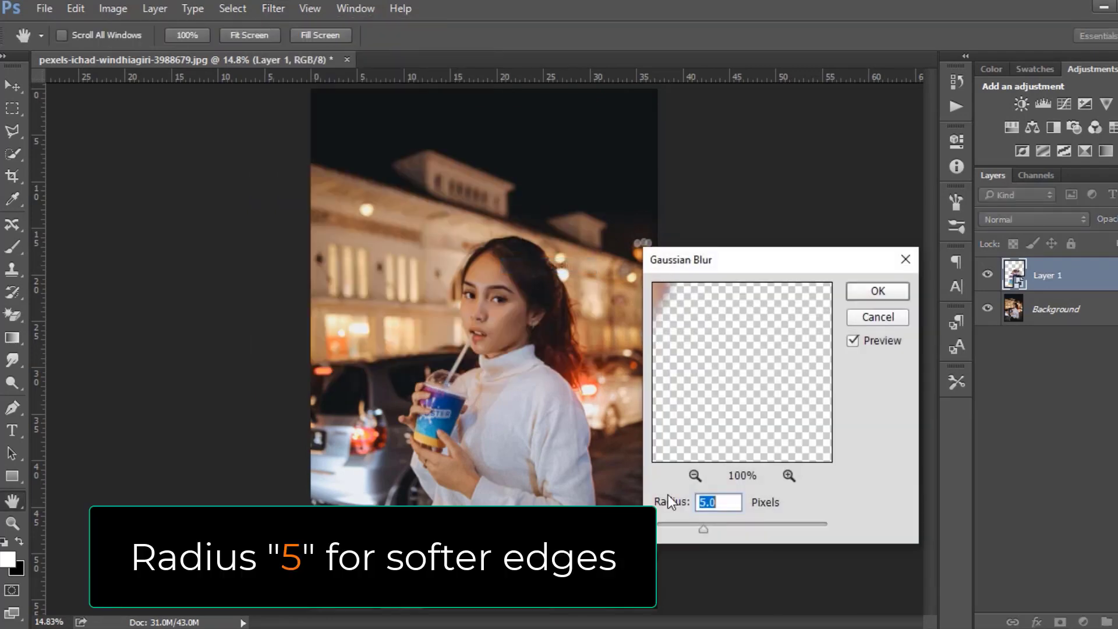
{"action": "left_click", "coordinate": [439, 415]}
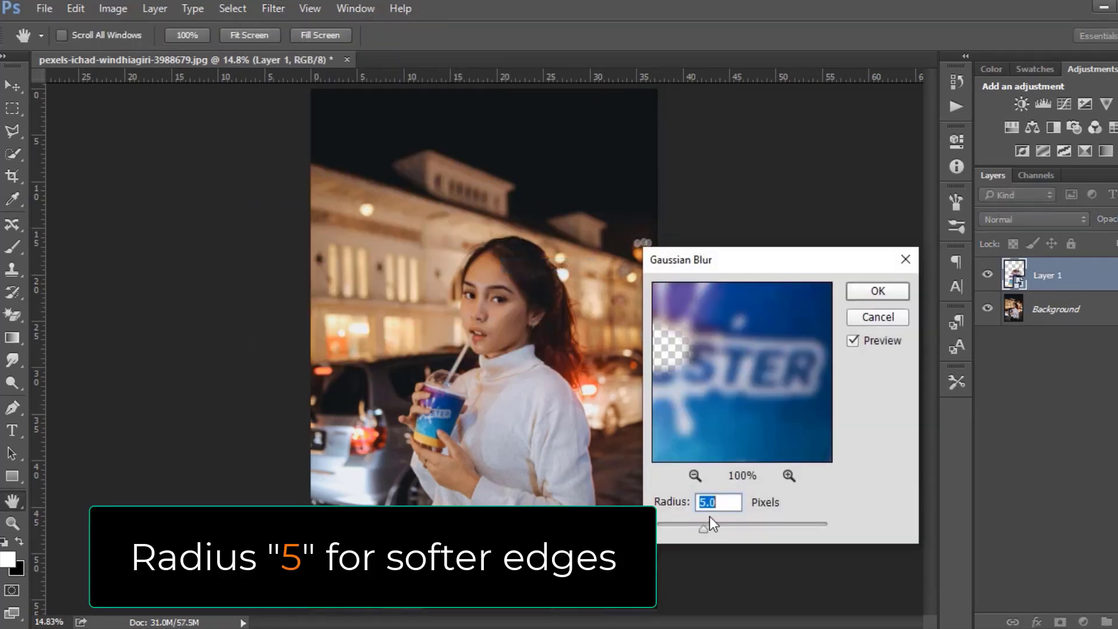
{"action": "left_click", "coordinate": [865, 295]}
{"action": "key", "text": "w"}
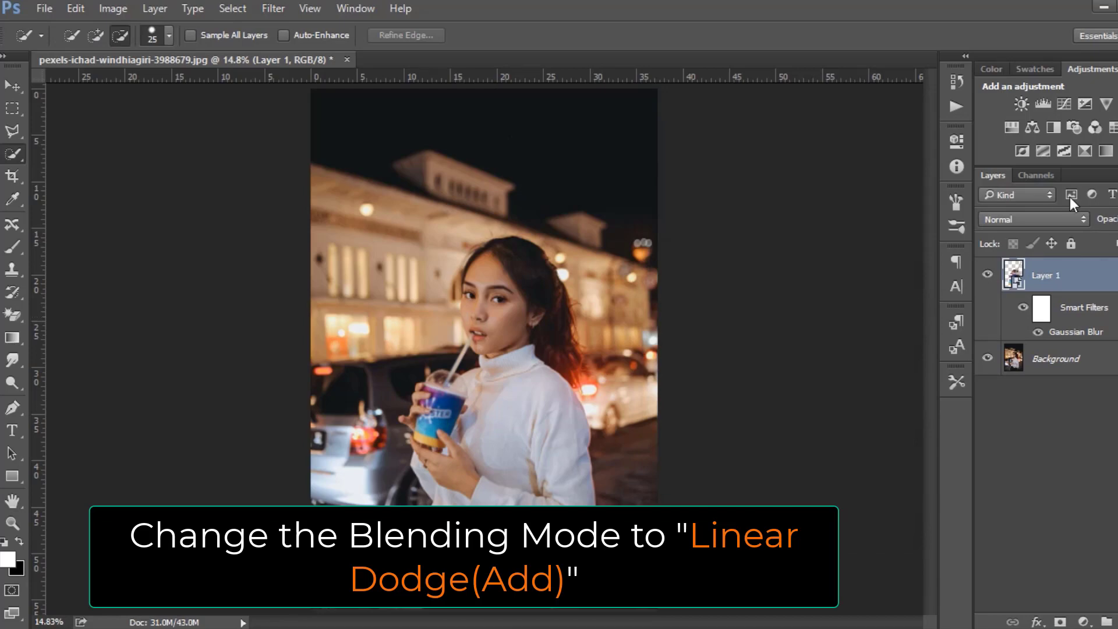
{"action": "left_click", "coordinate": [1051, 219]}
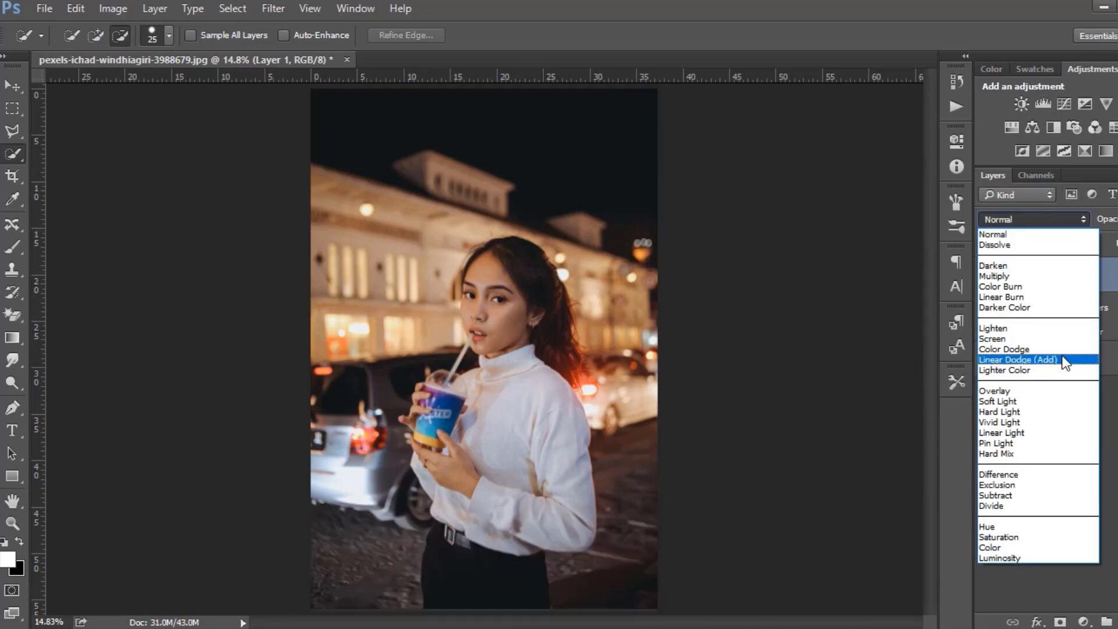
{"action": "left_click", "coordinate": [1061, 359]}
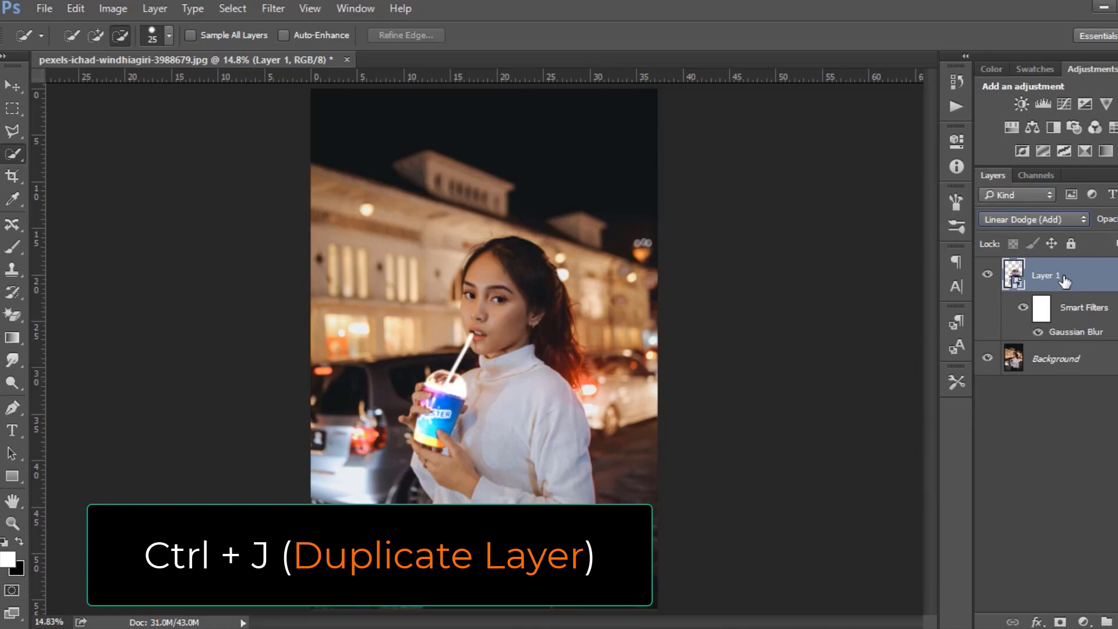
Duplicate Layer 1, set the copy's Gaussian Blur radius to 100 pixels, and compare the image with the copy hidden and shown.
{"action": "key", "text": "ctrl+j"}
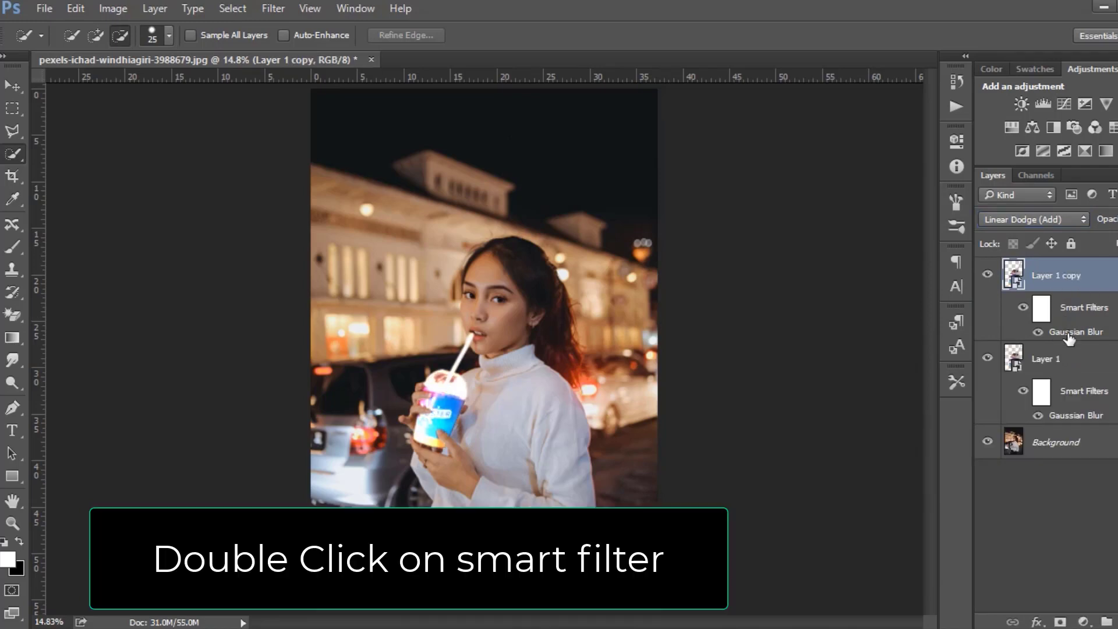
{"action": "double_click", "coordinate": [1069, 333]}
{"action": "type", "text": "100"}
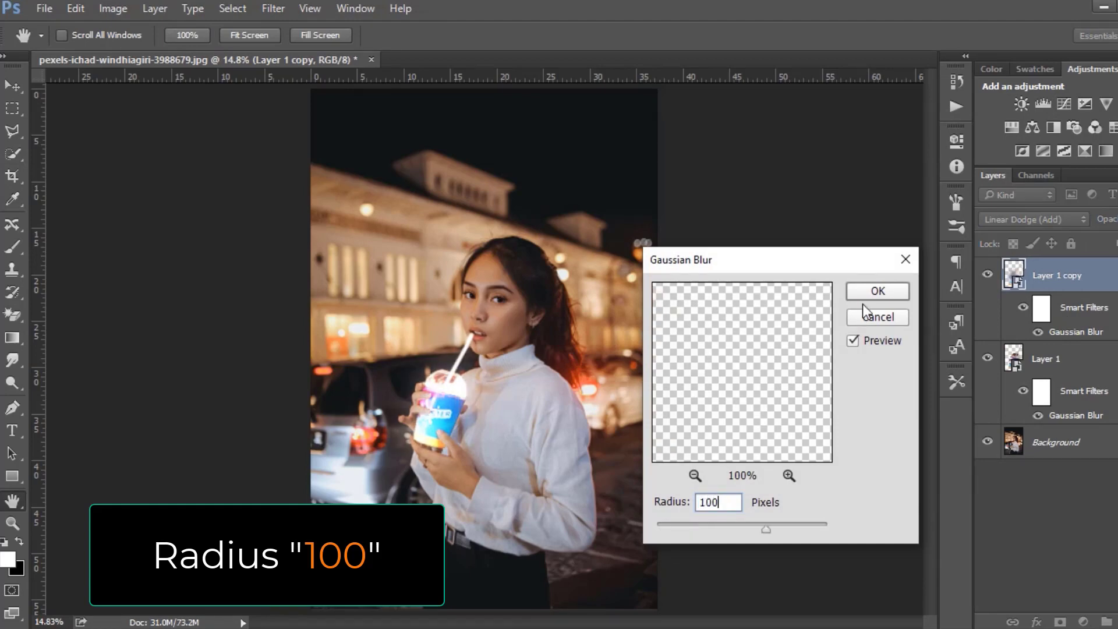
{"action": "left_click", "coordinate": [874, 291]}
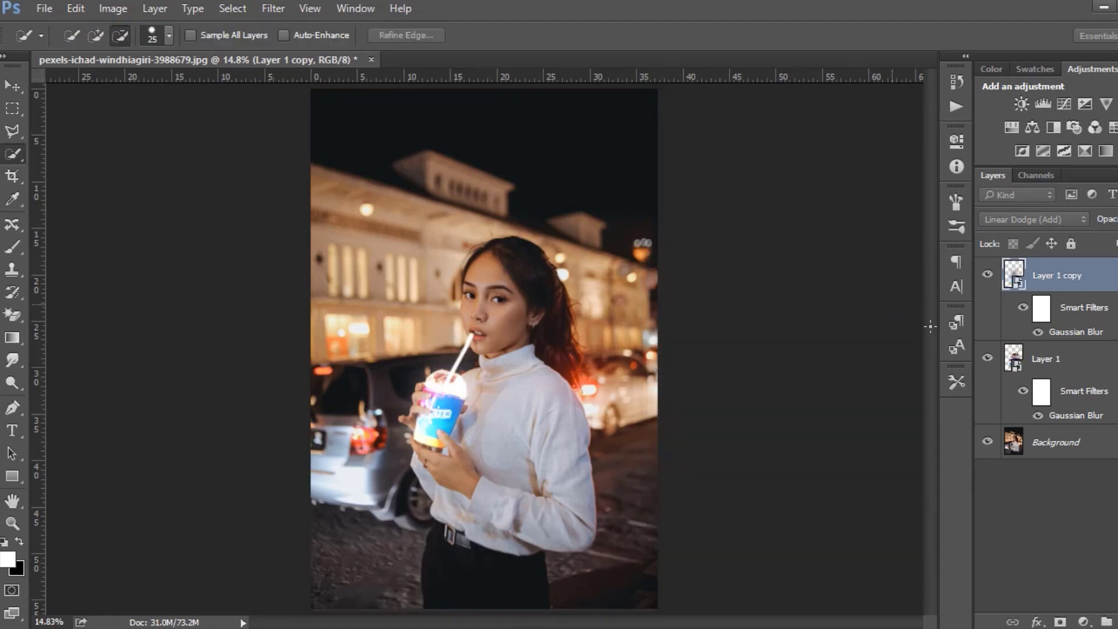
{"action": "left_click", "coordinate": [988, 276]}
{"action": "left_click", "coordinate": [987, 276]}
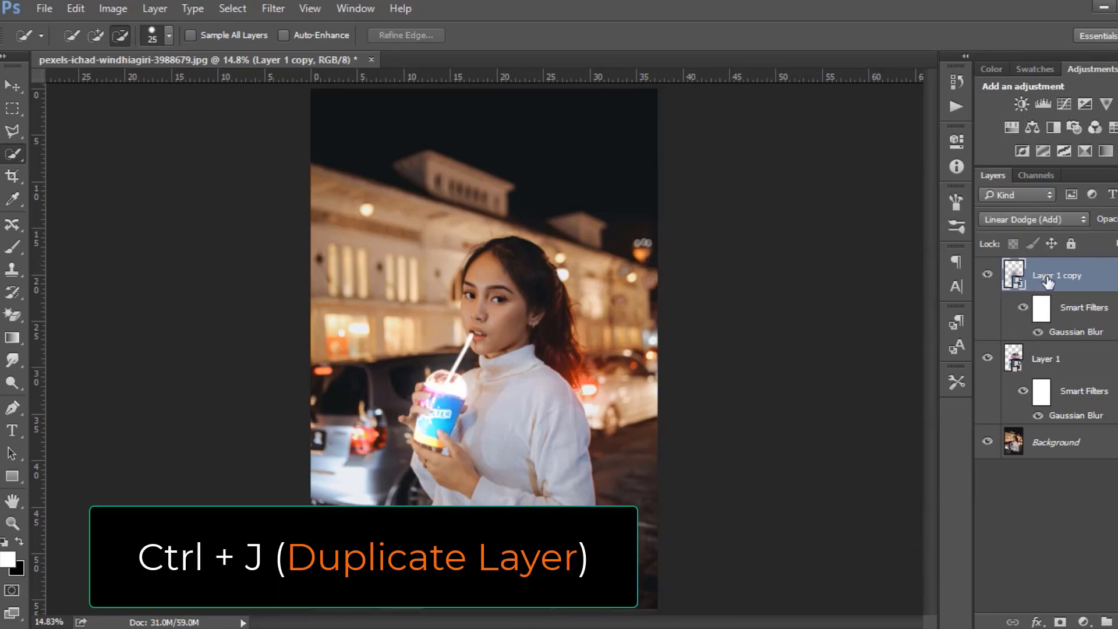
Duplicate Layer 1 copy and set the new duplicate's Gaussian Blur smart filter radius to 250 pixels.
{"action": "key", "text": "ctrl+j"}
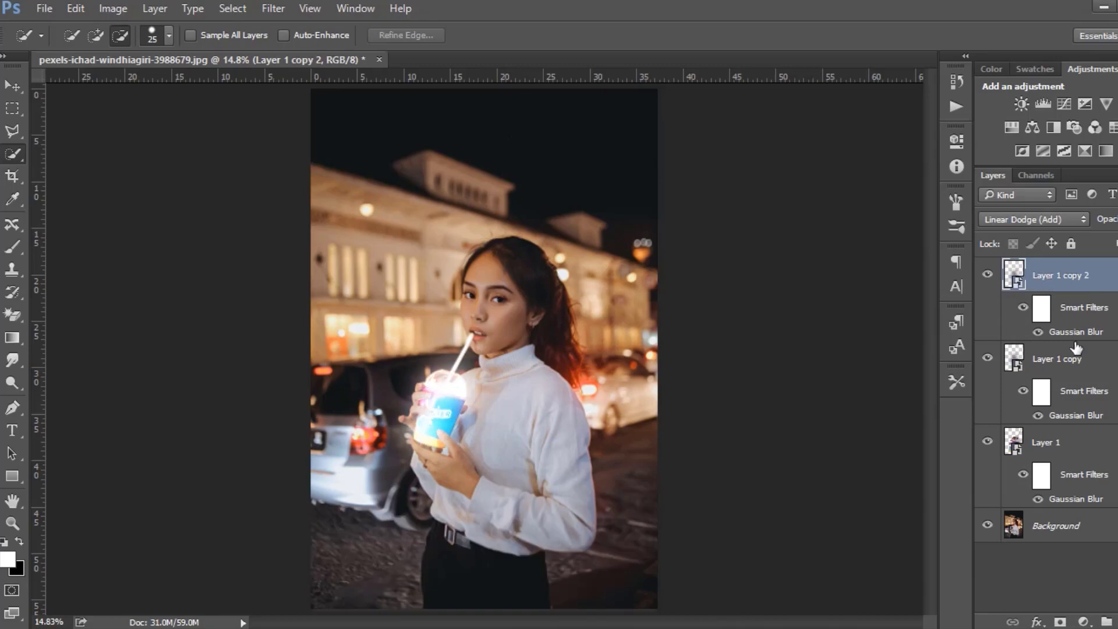
{"action": "double_click", "coordinate": [1074, 332]}
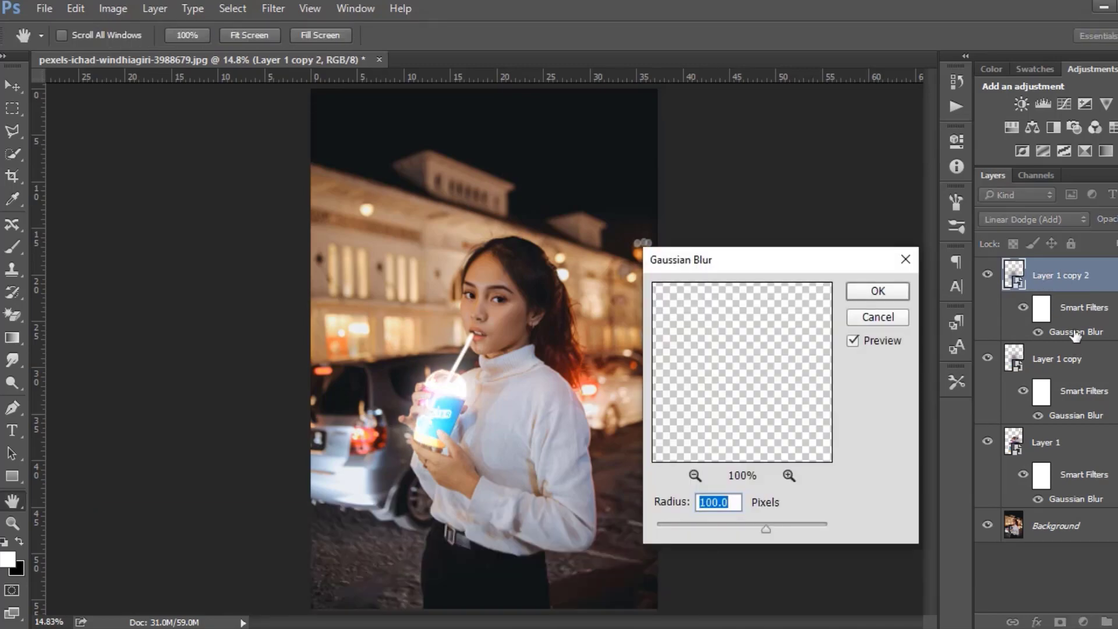
{"action": "type", "text": "250"}
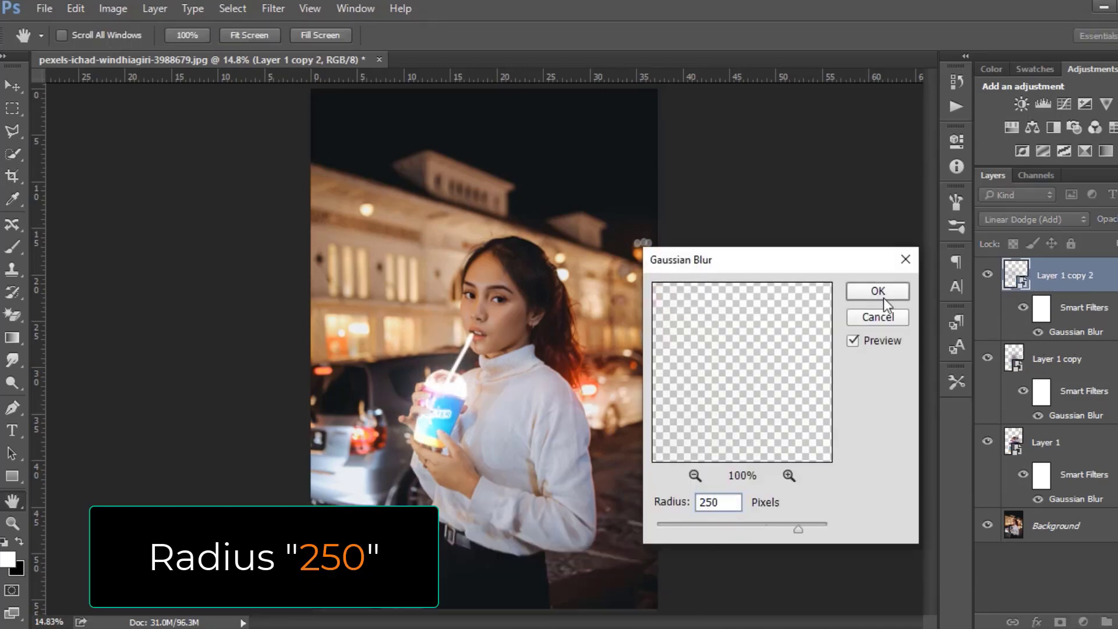
{"action": "left_click", "coordinate": [882, 291]}
{"action": "key", "text": "w"}
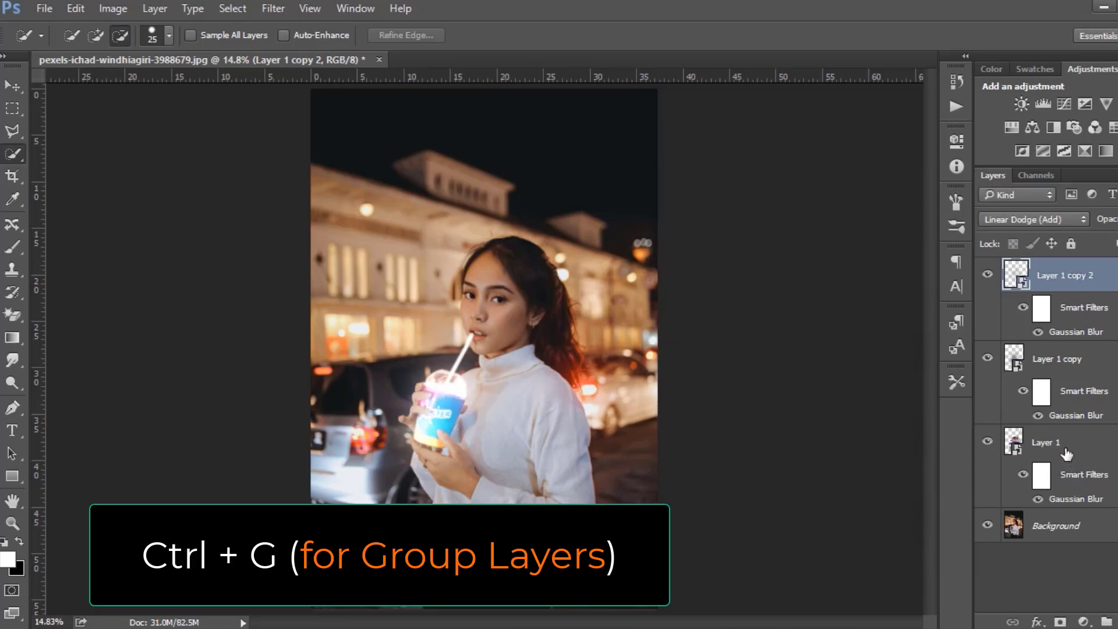
Group Layer 1 and its two blurred copies.
{"action": "left_click", "coordinate": [1066, 453], "text": "shift"}
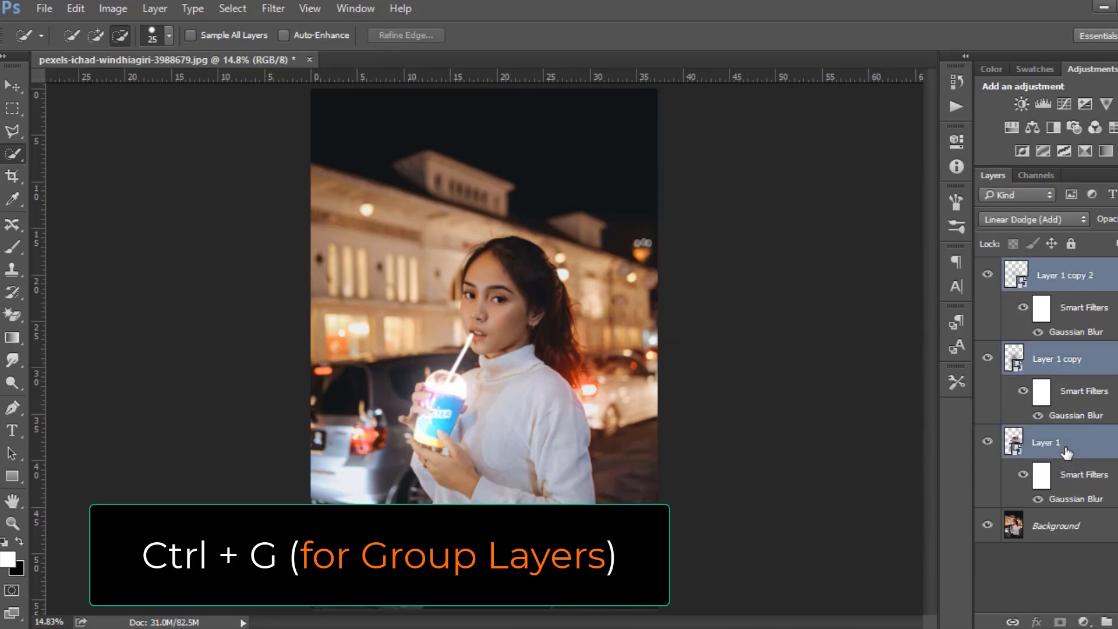
{"action": "key", "text": "ctrl+g"}
Add a Color Lookup adjustment layer above the Background using the NightFromDay.CUBE 3DLUT file, and toggle its visibility to compare the effect.
{"action": "left_click", "coordinate": [1064, 297]}
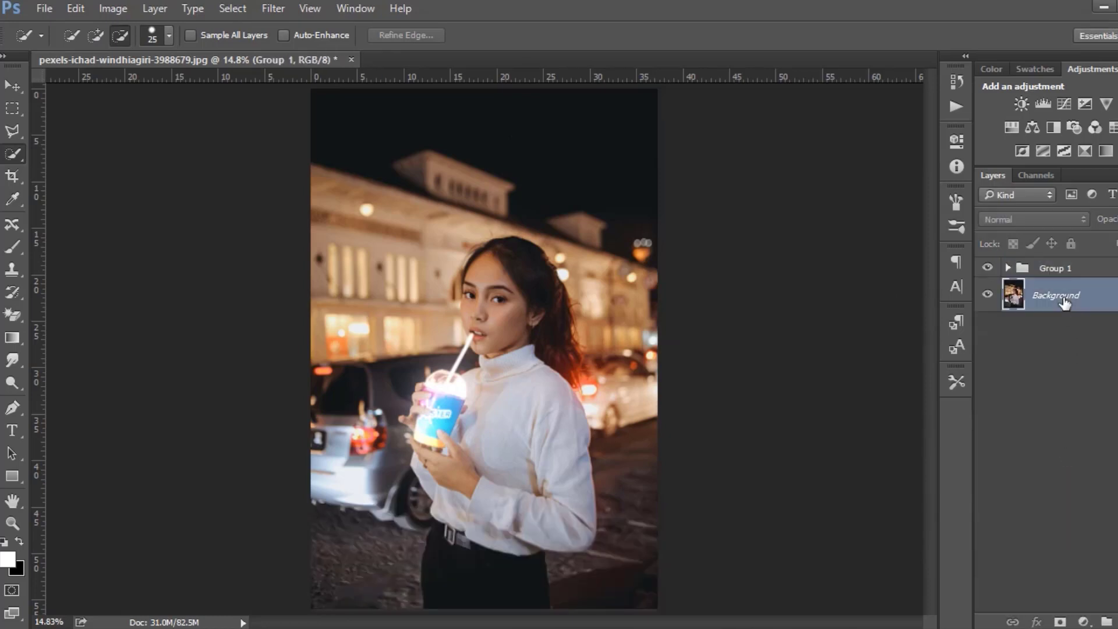
{"action": "left_click", "coordinate": [1083, 622]}
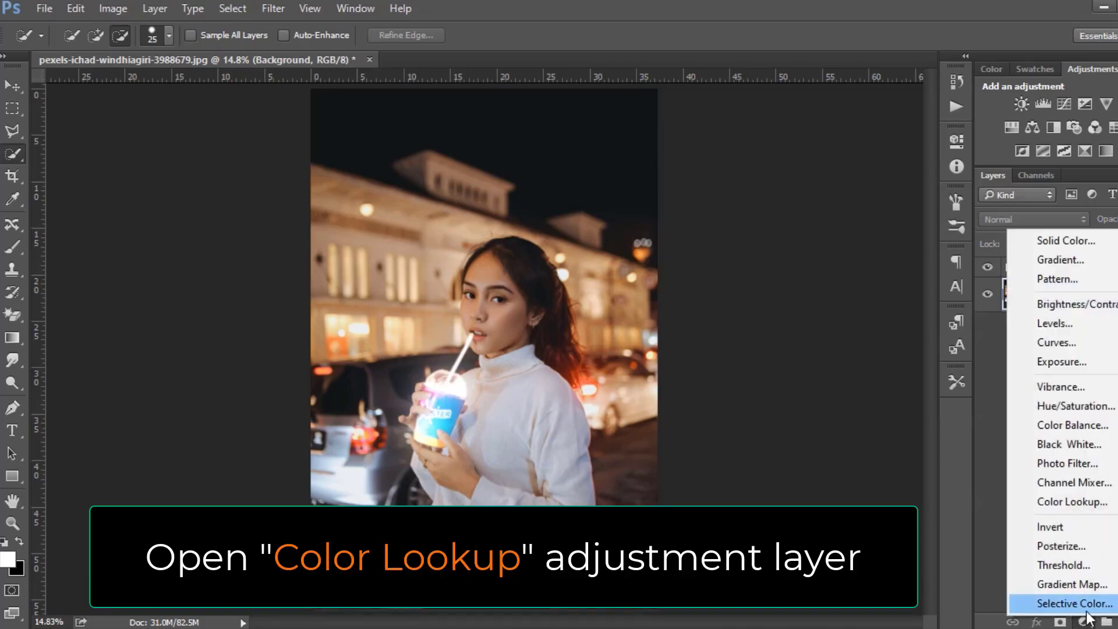
{"action": "left_click", "coordinate": [1087, 503]}
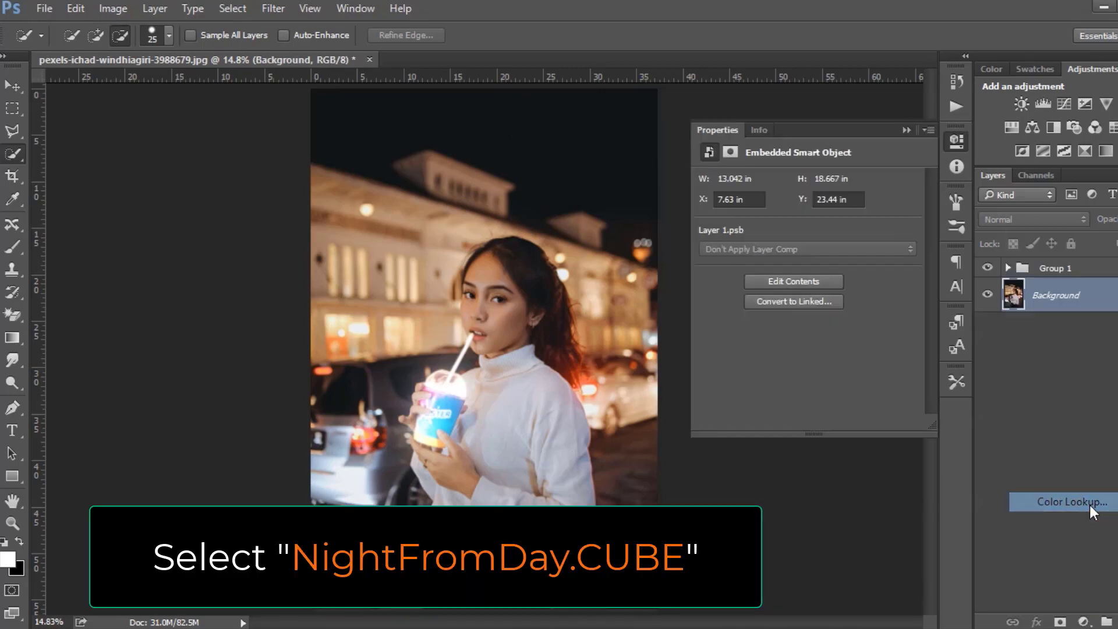
{"action": "left_click", "coordinate": [886, 186]}
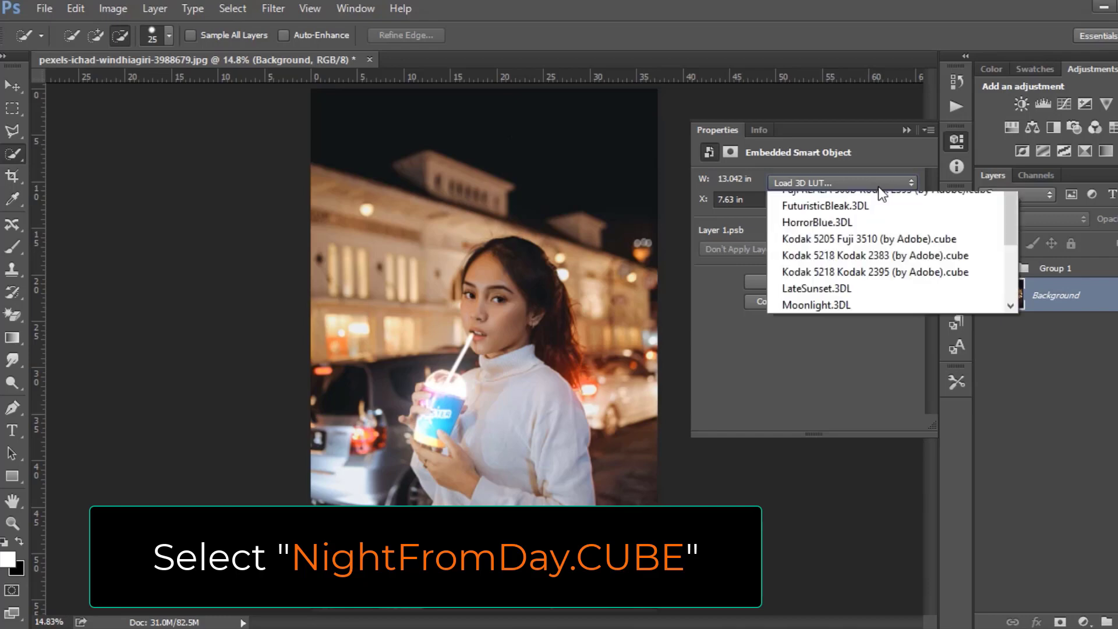
{"action": "scroll", "coordinate": [881, 349], "scroll_direction": "down", "scroll_amount": 2}
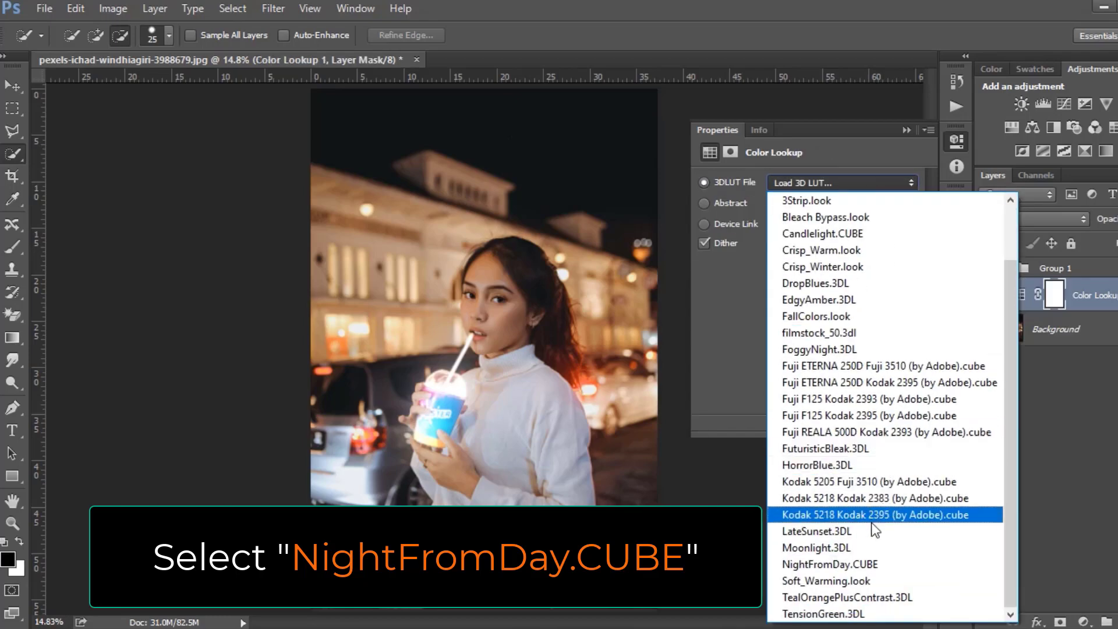
{"action": "left_click", "coordinate": [884, 564]}
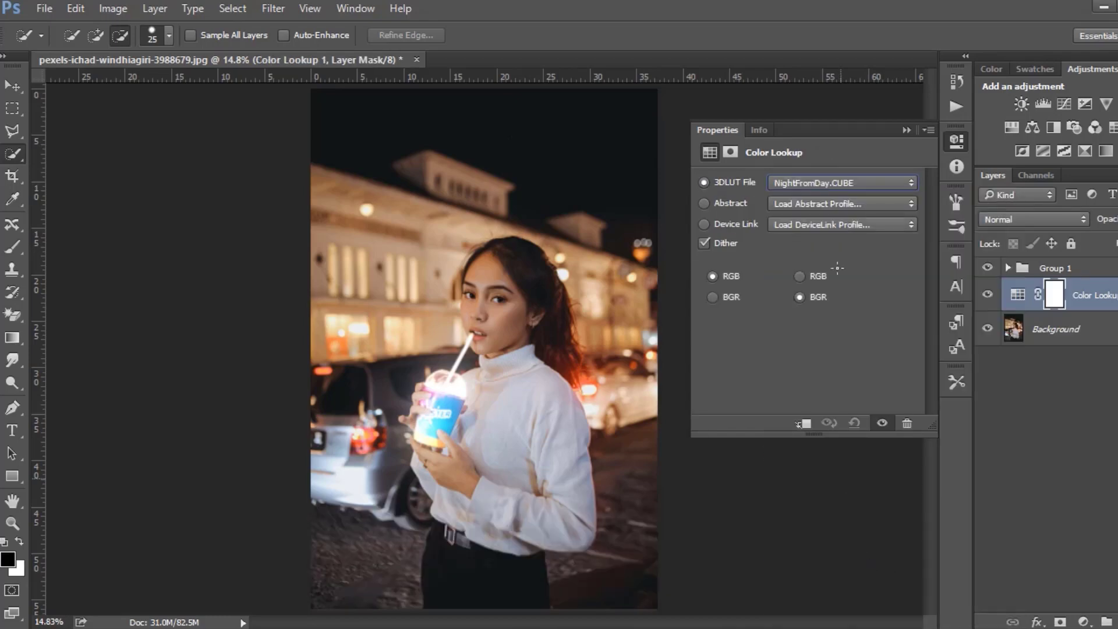
{"action": "left_click", "coordinate": [906, 129]}
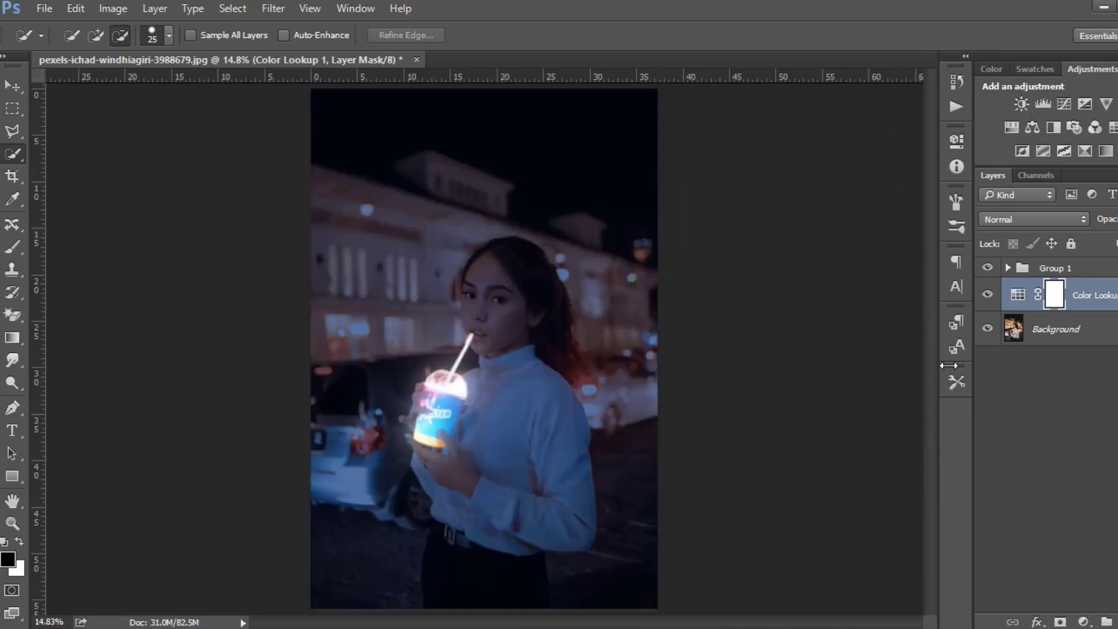
{"action": "left_click", "coordinate": [989, 295]}
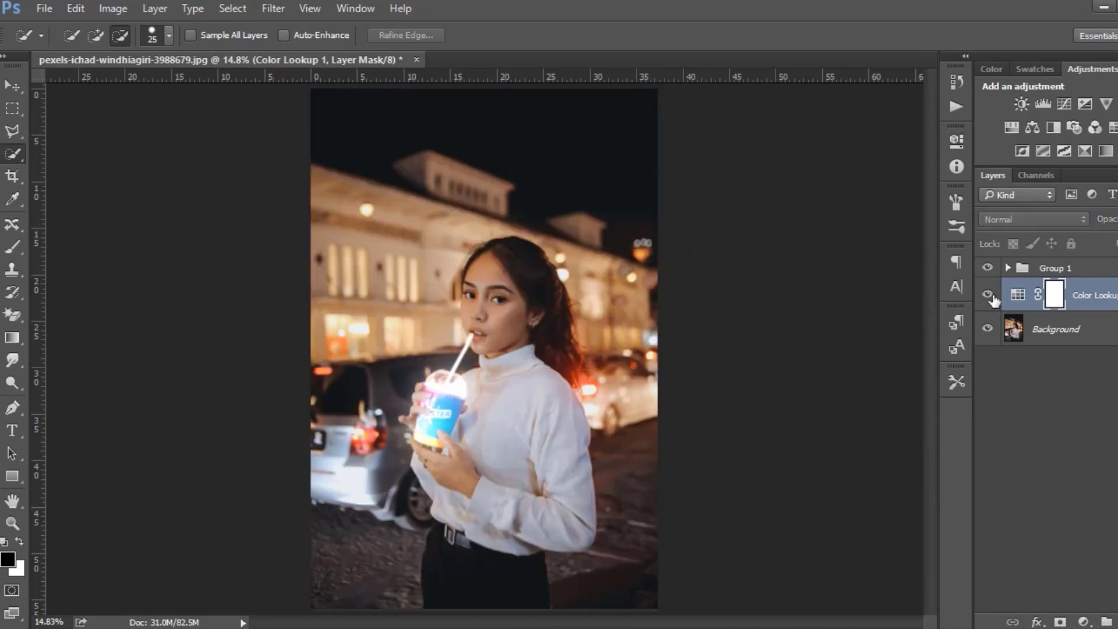
Add a Brightness/Contrast adjustment layer above Color Lookup 1 with Contrast 100, and toggle its visibility to compare the effect.
{"action": "left_click", "coordinate": [990, 296]}
{"action": "left_click", "coordinate": [1083, 622]}
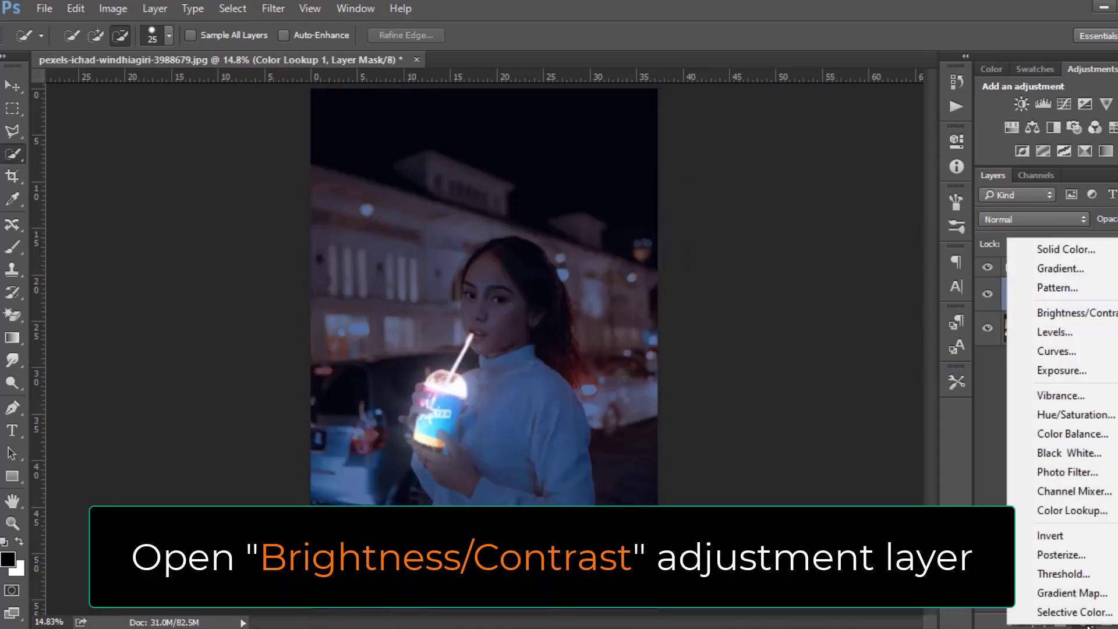
{"action": "left_click", "coordinate": [1113, 314]}
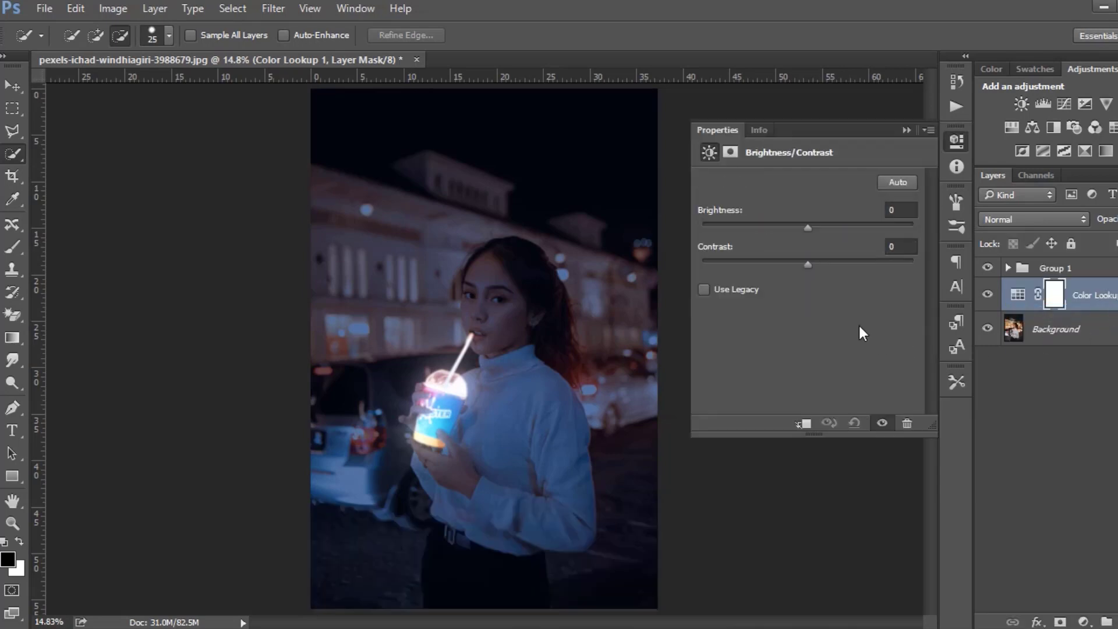
{"action": "left_click_drag", "start_coordinate": [807, 265], "coordinate": [911, 285]}
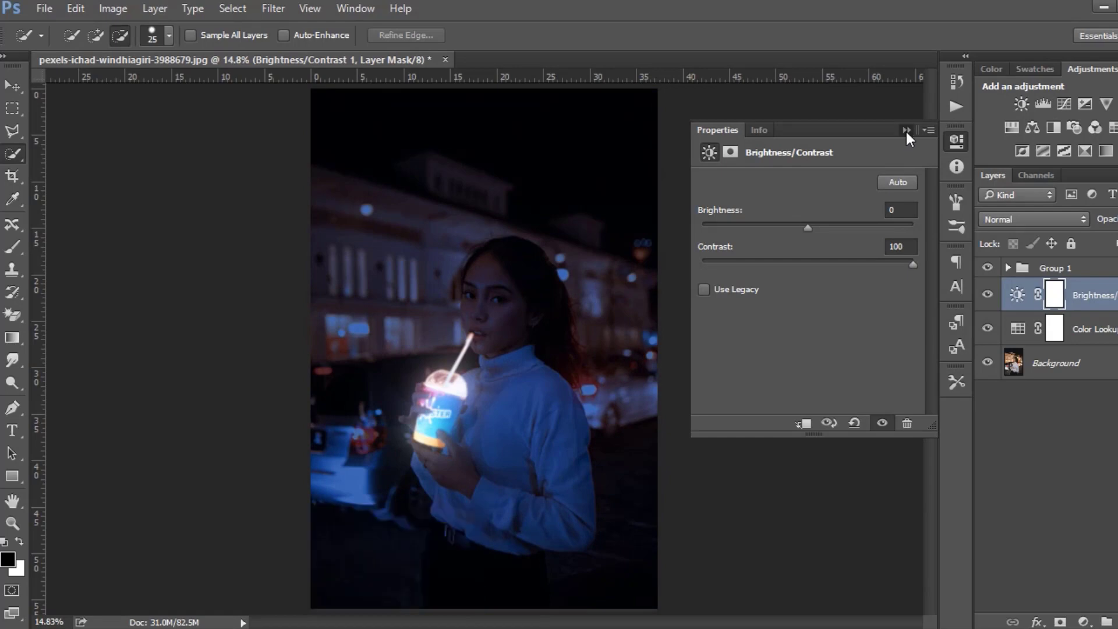
{"action": "left_click", "coordinate": [906, 131]}
{"action": "left_click", "coordinate": [987, 295]}
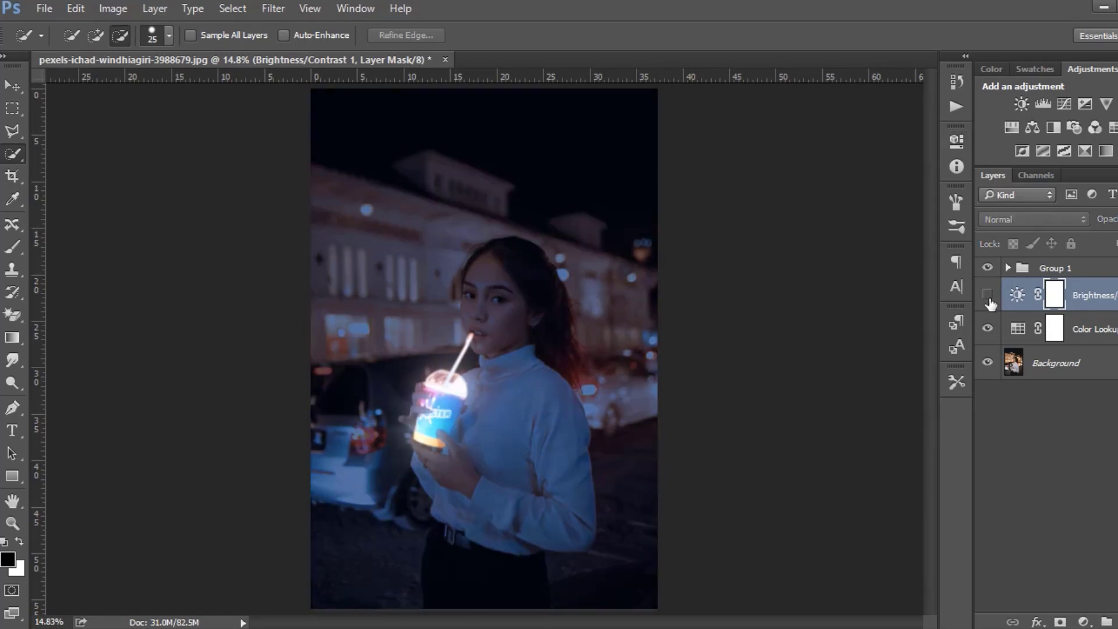
Select the Color Lookup 1 layer mask and set up the Brush tool with a black foreground colour and 10% flow.
{"action": "left_click", "coordinate": [1055, 331]}
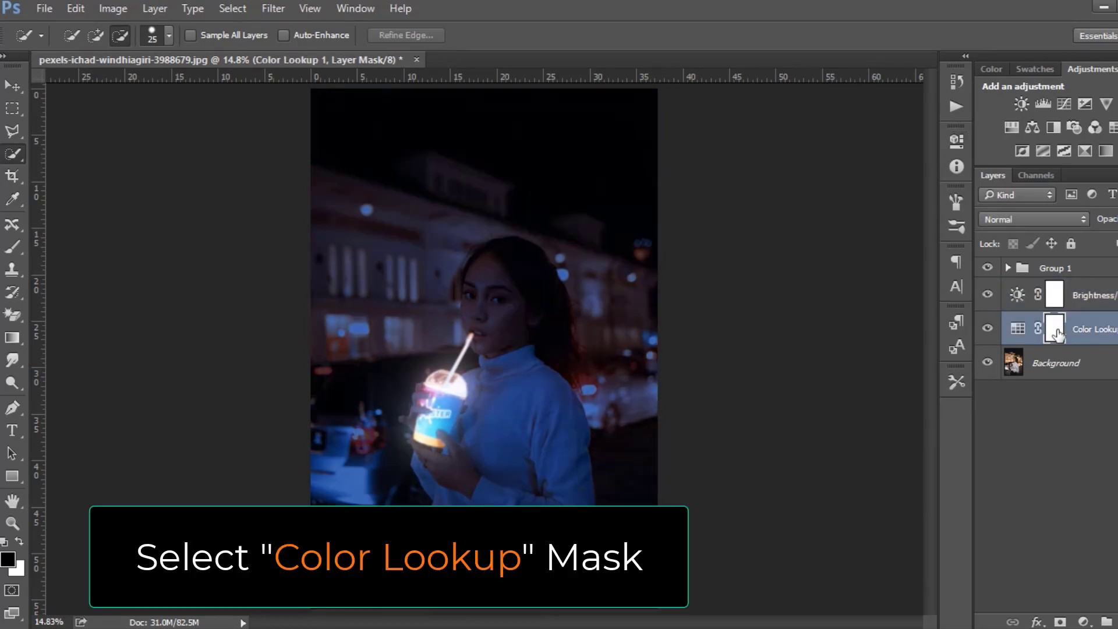
{"action": "left_click", "coordinate": [16, 246]}
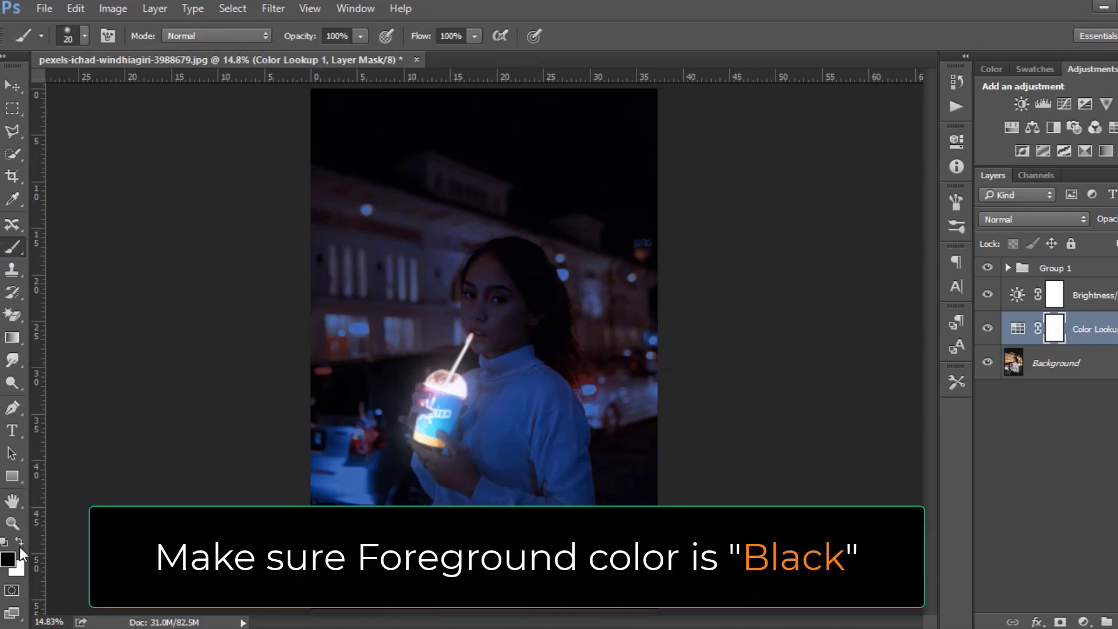
{"action": "left_click", "coordinate": [7, 559]}
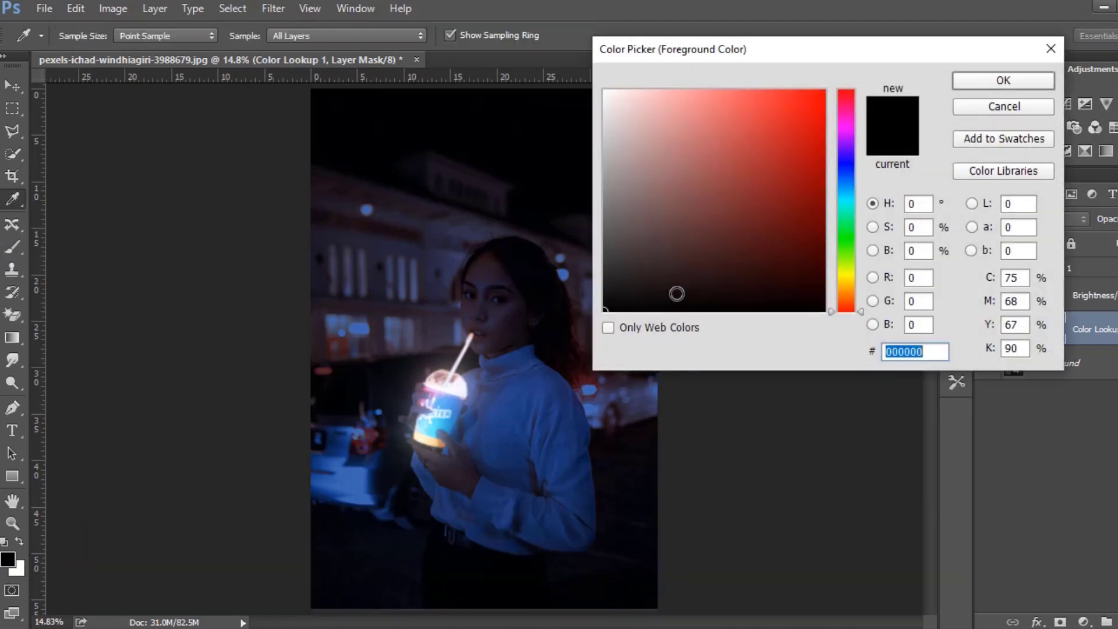
{"action": "left_click", "coordinate": [978, 80]}
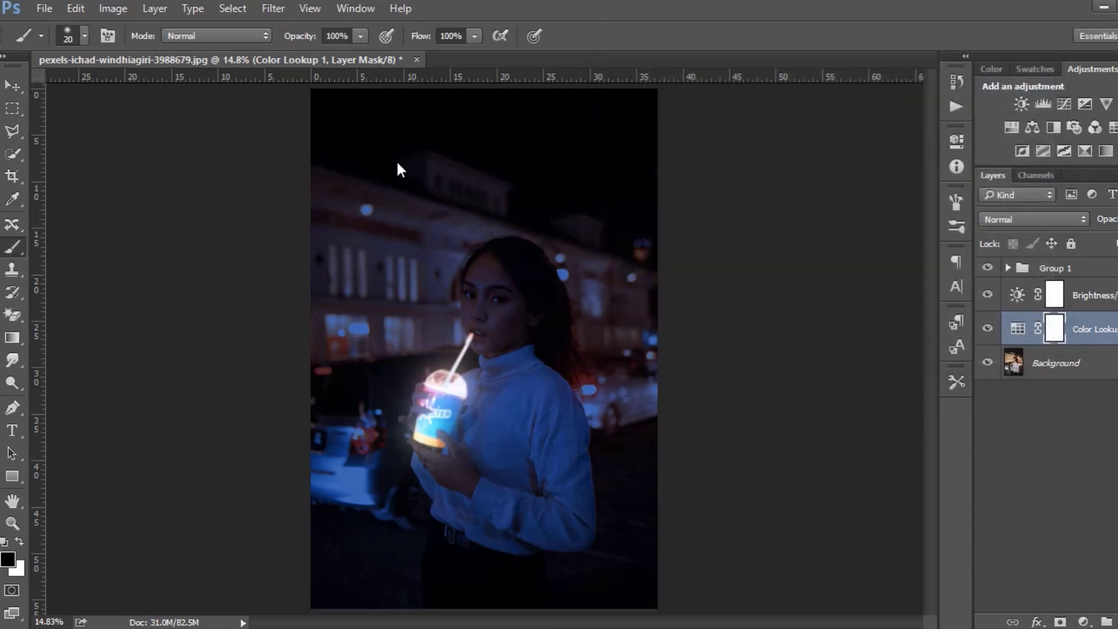
{"action": "left_click", "coordinate": [469, 40]}
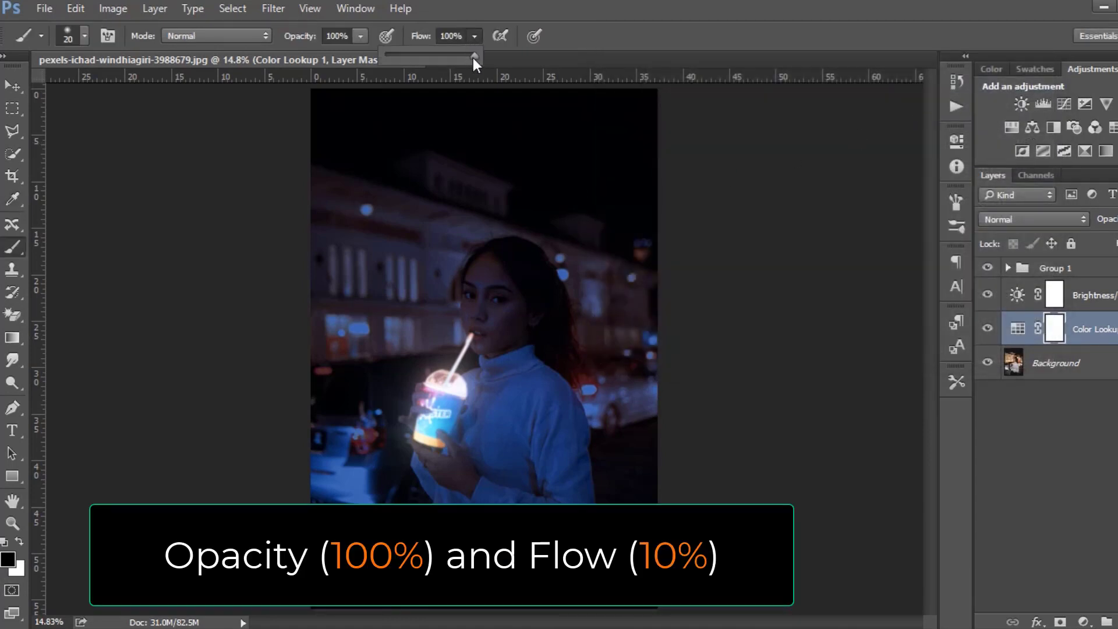
{"action": "left_click_drag", "start_coordinate": [409, 54], "coordinate": [394, 54]}
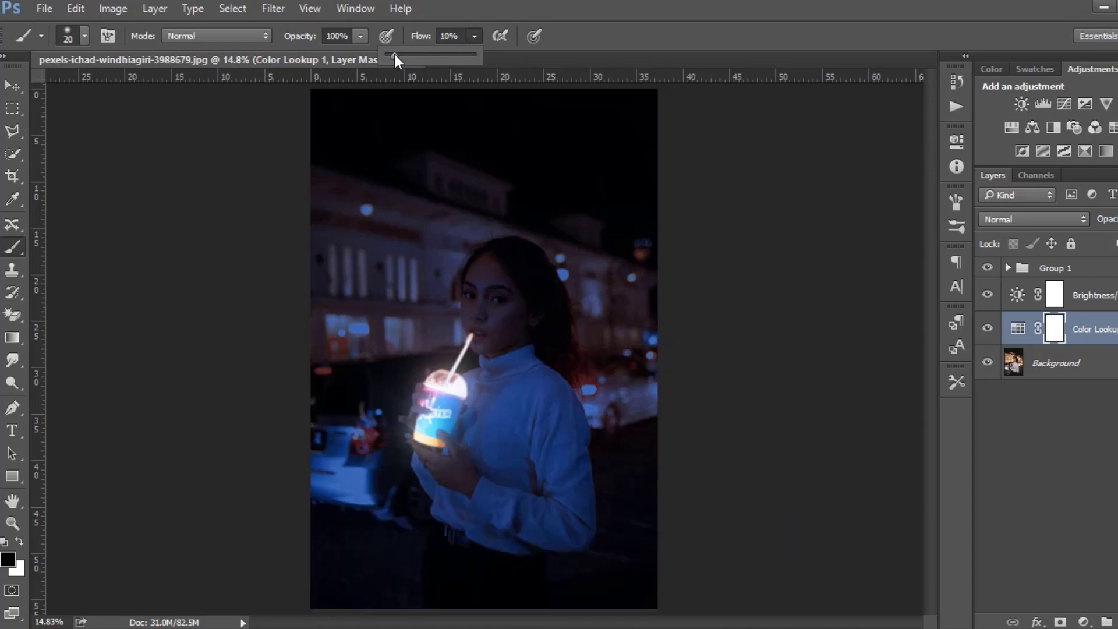
{"action": "left_click", "coordinate": [559, 39]}
Enlarge the brush to 300 px and paint the Color Lookup mask from the woman's face down to her hand.
{"action": "key", "text": "bracketright"}
{"action": "key", "text": "bracketright"}
{"action": "key", "text": "bracketright"}
{"action": "key", "text": "bracketright"}
{"action": "key", "text": "bracketright"}
{"action": "key", "text": "bracketright"}
{"action": "key", "text": "bracketright"}
{"action": "key", "text": "bracketright"}
{"action": "key", "text": "bracketright"}
{"action": "key", "text": "bracketright"}
{"action": "key", "text": "bracketright"}
{"action": "key", "text": "bracketright"}
{"action": "key", "text": "bracketright"}
{"action": "key", "text": "bracketright"}
{"action": "left_click_drag", "start_coordinate": [481, 302], "coordinate": [468, 475]}
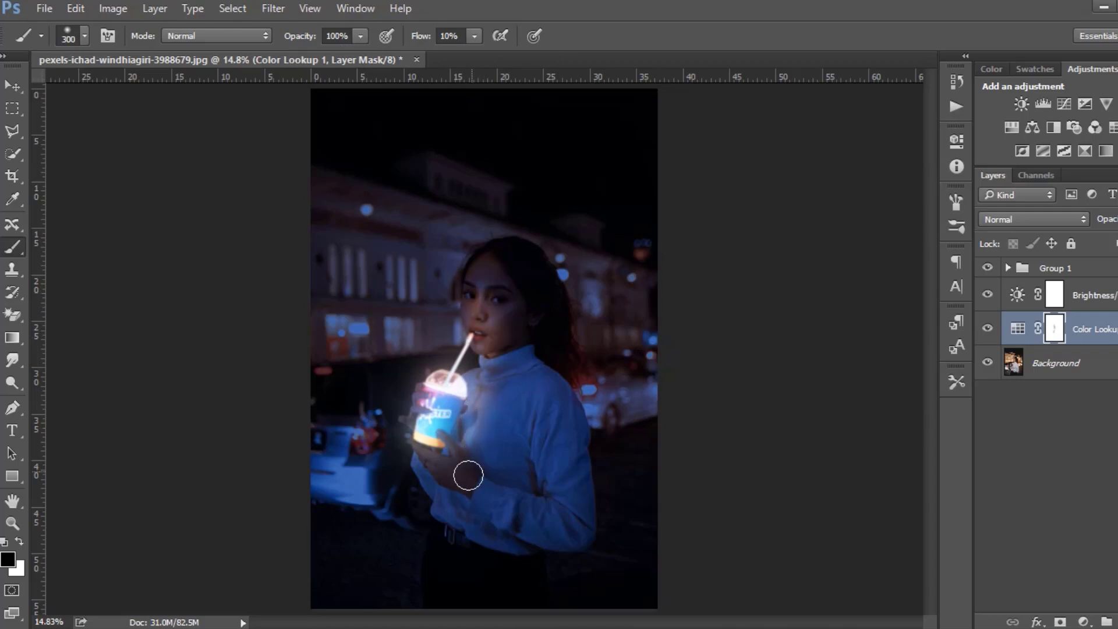
Reduce the brush size and paint the Color Lookup mask over the fingers around the cup and up toward the mouth.
{"action": "key", "text": "ctrl+plus"}
{"action": "key", "text": "ctrl+plus"}
{"action": "scroll", "coordinate": [384, 448], "scroll_direction": "down", "scroll_amount": 2}
{"action": "key", "text": "bracketleft"}
{"action": "key", "text": "bracketleft"}
{"action": "key", "text": "bracketleft"}
{"action": "key", "text": "bracketleft"}
{"action": "key", "text": "bracketleft"}
{"action": "key", "text": "bracketleft"}
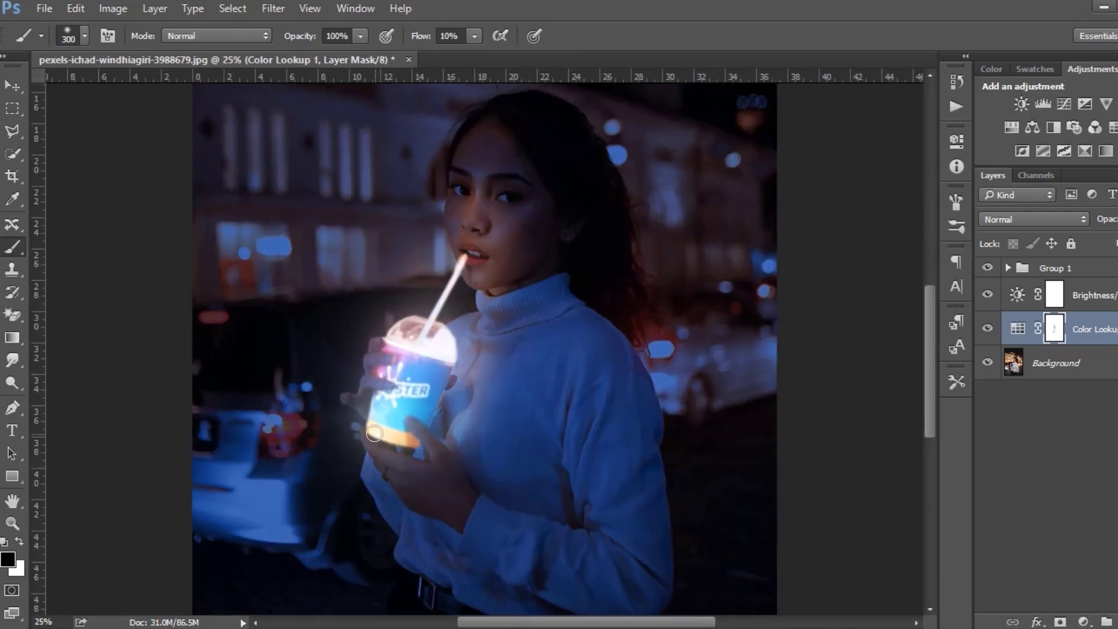
{"action": "key", "text": "bracketleft"}
{"action": "key", "text": "bracketleft"}
{"action": "key", "text": "bracketleft"}
{"action": "key", "text": "bracketleft"}
{"action": "key", "text": "bracketleft"}
{"action": "mouse_move", "coordinate": [361, 396]}
{"action": "left_mouse_down"}
{"action": "mouse_move", "coordinate": [381, 330]}
{"action": "mouse_move", "coordinate": [358, 426]}
{"action": "mouse_move", "coordinate": [407, 416]}
{"action": "mouse_move", "coordinate": [421, 451]}
{"action": "mouse_move", "coordinate": [458, 423]}
{"action": "mouse_move", "coordinate": [452, 400]}
{"action": "mouse_move", "coordinate": [447, 434]}
{"action": "mouse_move", "coordinate": [474, 393]}
{"action": "mouse_move", "coordinate": [473, 341]}
{"action": "mouse_move", "coordinate": [501, 294]}
{"action": "mouse_move", "coordinate": [504, 232]}
{"action": "mouse_move", "coordinate": [477, 281]}
{"action": "left_mouse_up"}
Enlarge the brush to 200 px and paint the Color Lookup mask over the lit side of the face and neck.
{"action": "key", "text": "bracketright"}
{"action": "key", "text": "bracketright"}
{"action": "key", "text": "bracketright"}
{"action": "key", "text": "bracketright"}
{"action": "key", "text": "bracketright"}
{"action": "mouse_move", "coordinate": [497, 202]}
{"action": "left_mouse_down"}
{"action": "mouse_move", "coordinate": [487, 287]}
{"action": "mouse_move", "coordinate": [468, 275]}
{"action": "mouse_move", "coordinate": [475, 188]}
{"action": "mouse_move", "coordinate": [501, 235]}
{"action": "mouse_move", "coordinate": [470, 280]}
{"action": "mouse_move", "coordinate": [479, 326]}
{"action": "left_mouse_up"}
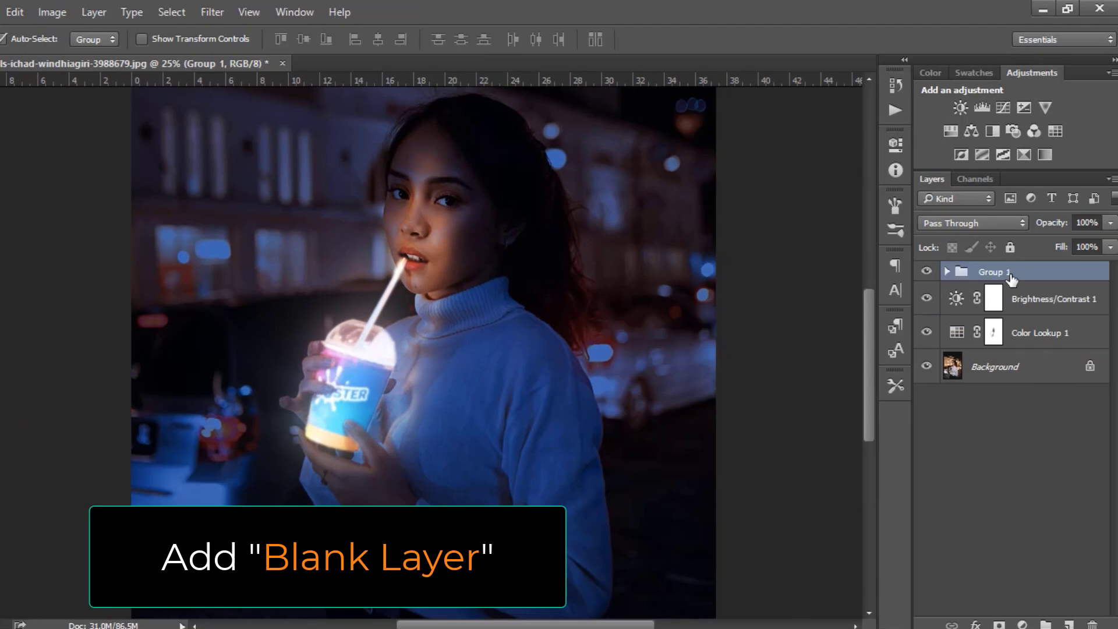
Add a blank layer above Group 1 and enable an Outer Glow layer style on it.
{"action": "left_click", "coordinate": [1070, 624]}
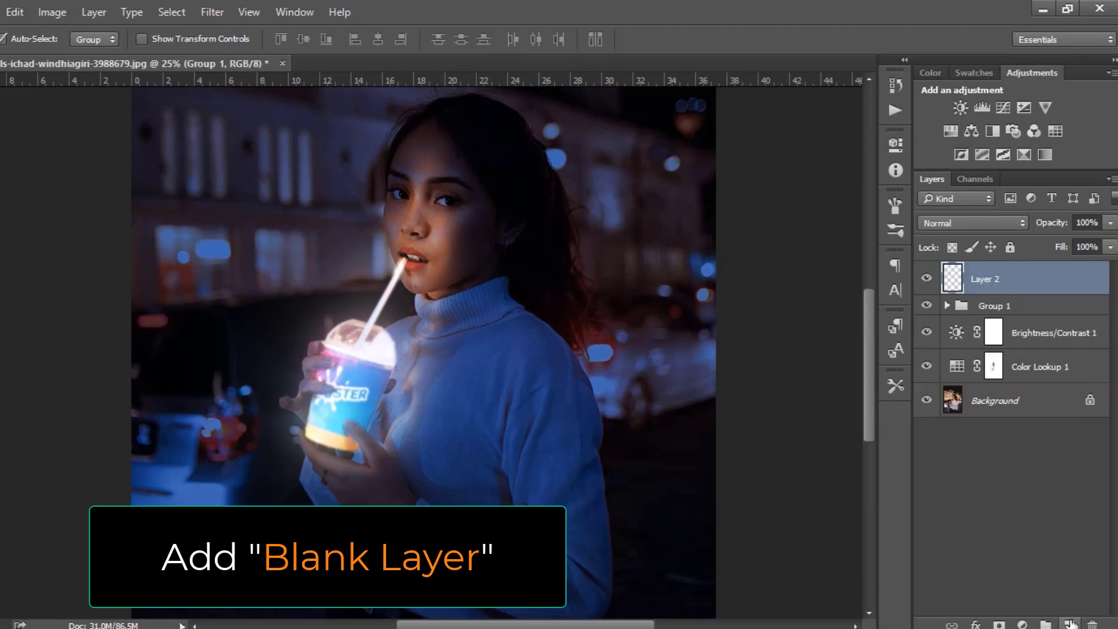
{"action": "left_click", "coordinate": [975, 624]}
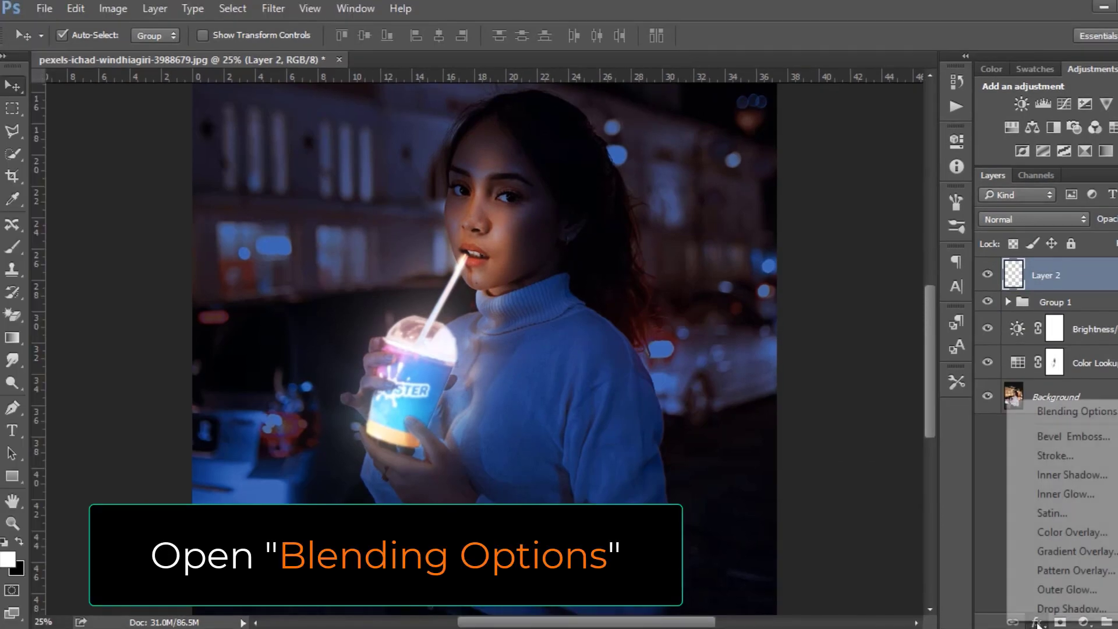
{"action": "left_click", "coordinate": [1020, 413]}
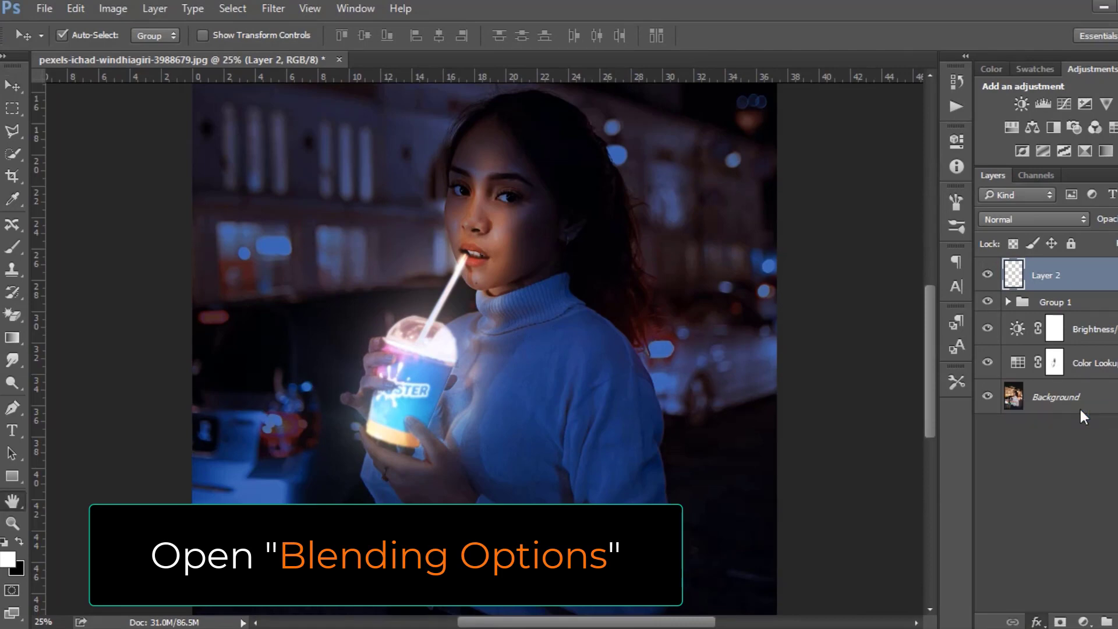
{"action": "scroll", "coordinate": [333, 361], "scroll_direction": "down", "scroll_amount": 3}
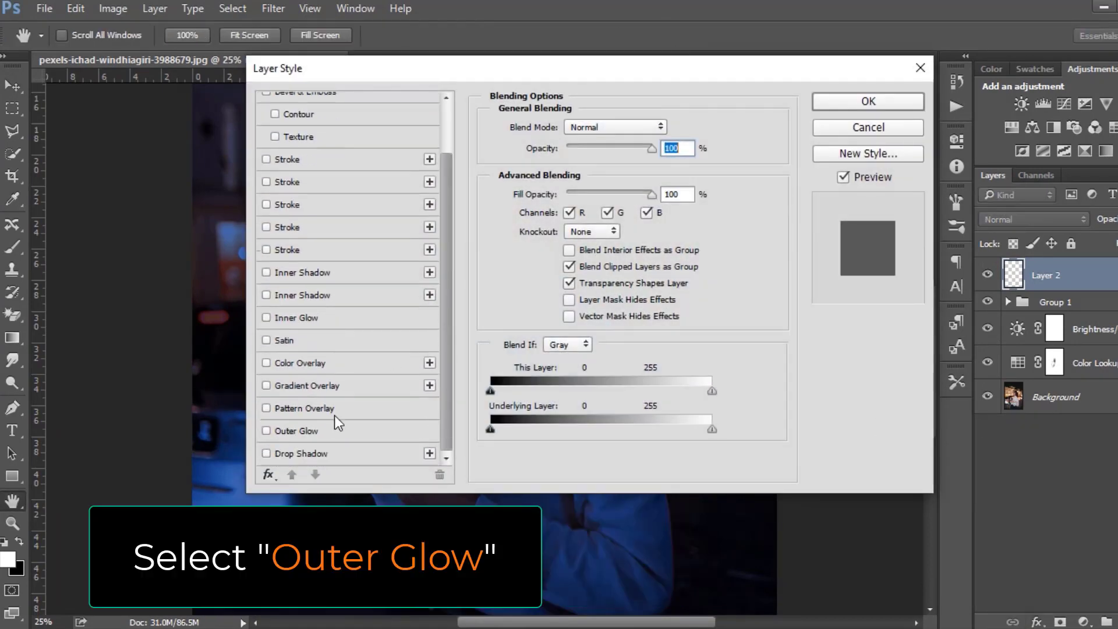
{"action": "left_click", "coordinate": [301, 431]}
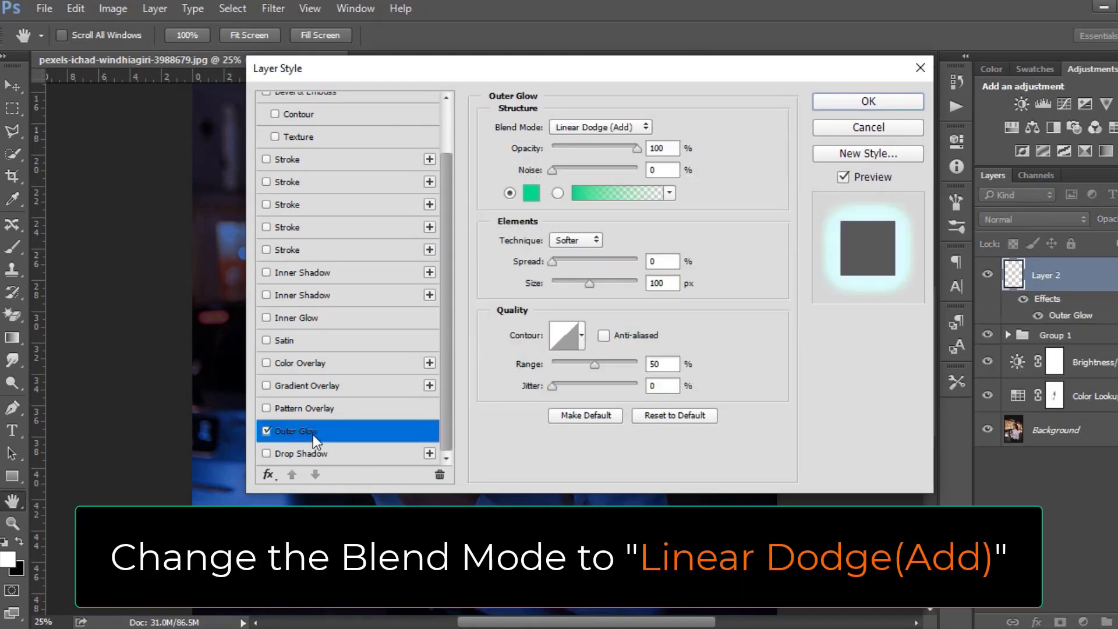
Set the Outer Glow's blend mode to Linear Dodge (Add) and its opacity to 100%.
{"action": "left_click", "coordinate": [590, 123]}
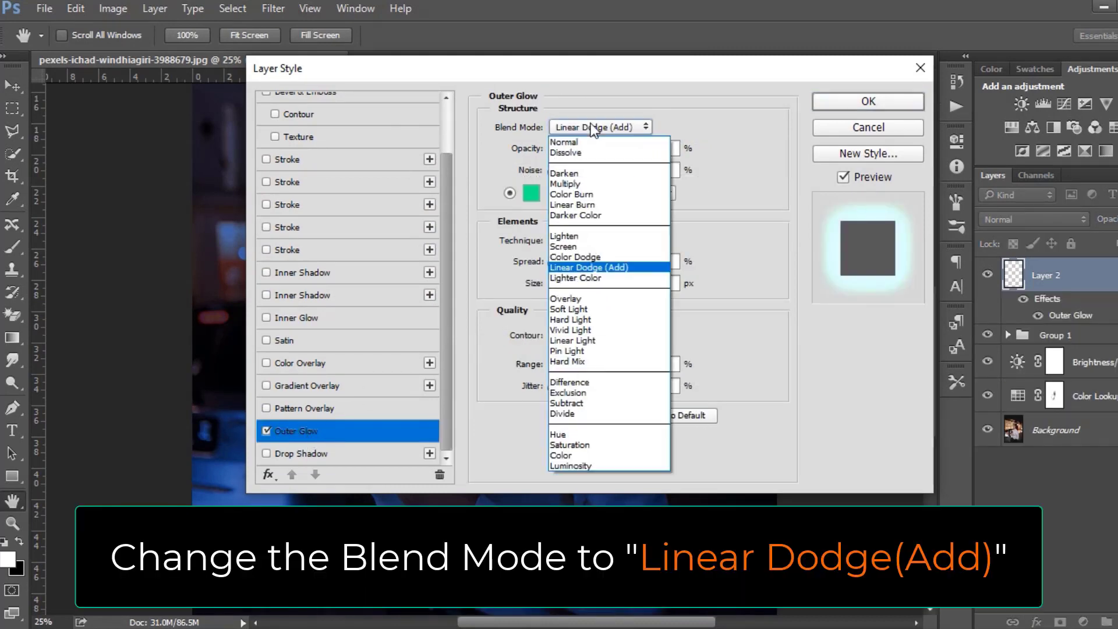
{"action": "left_click", "coordinate": [601, 266]}
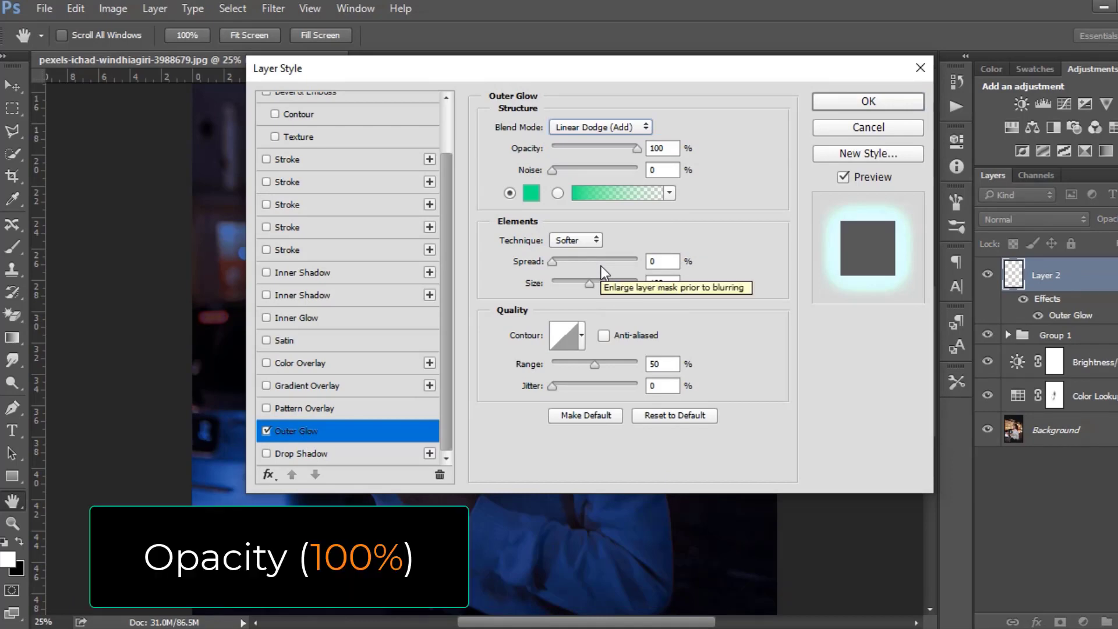
{"action": "left_click", "coordinate": [634, 149]}
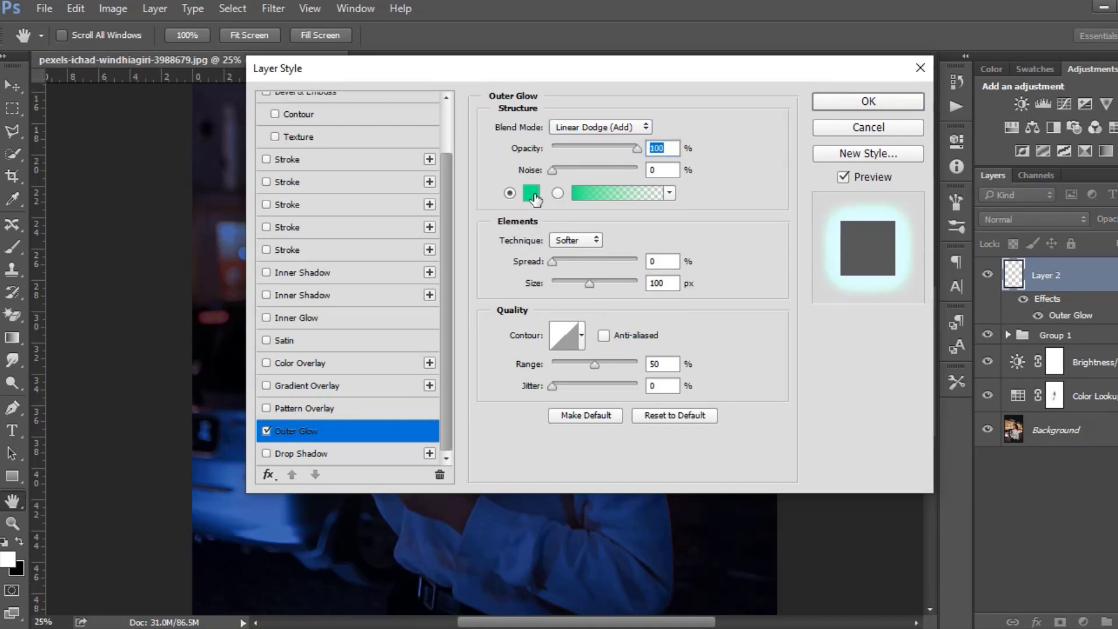
Set the Outer Glow colour to #00dbff and its size to 100 px, and apply the layer style.
{"action": "left_click", "coordinate": [531, 193]}
{"action": "left_click", "coordinate": [730, 119]}
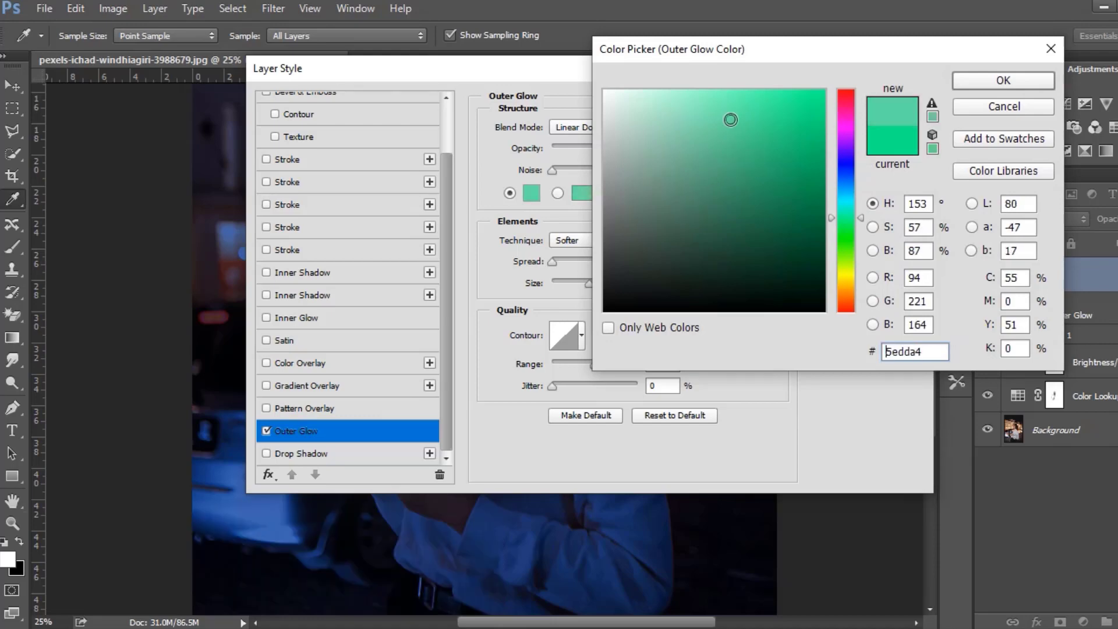
{"action": "left_click", "coordinate": [779, 153]}
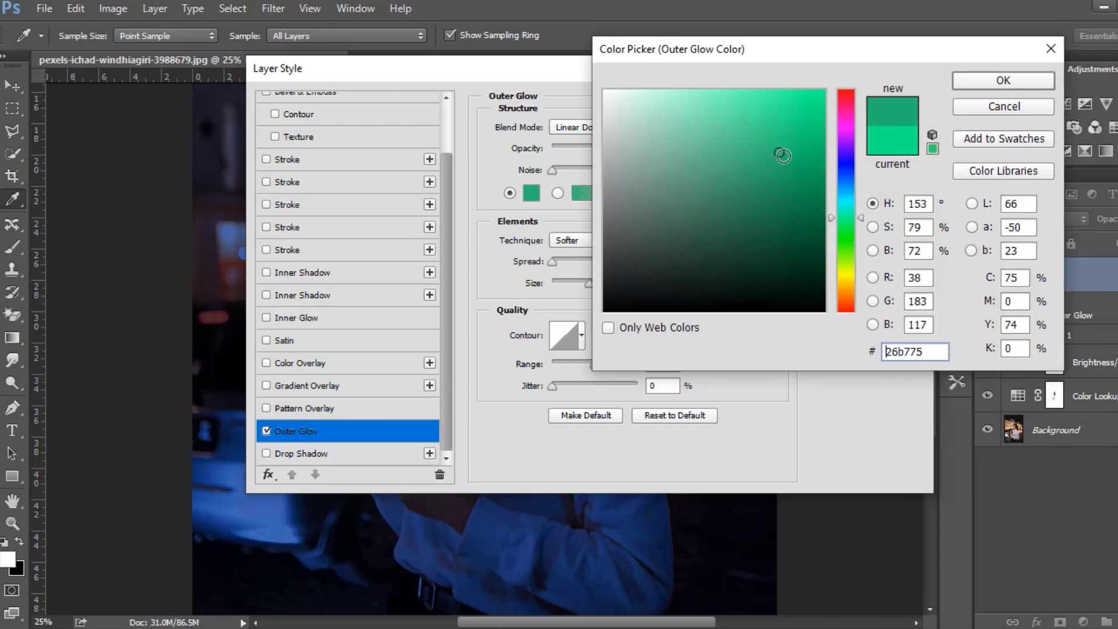
{"action": "double_click", "coordinate": [905, 352]}
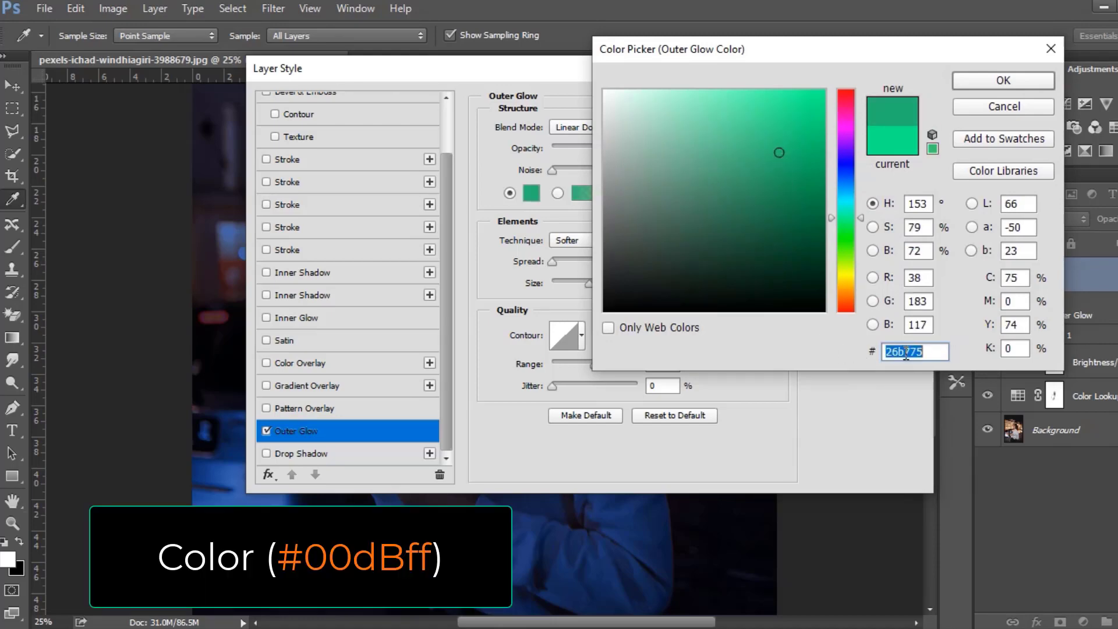
{"action": "type", "text": "00"}
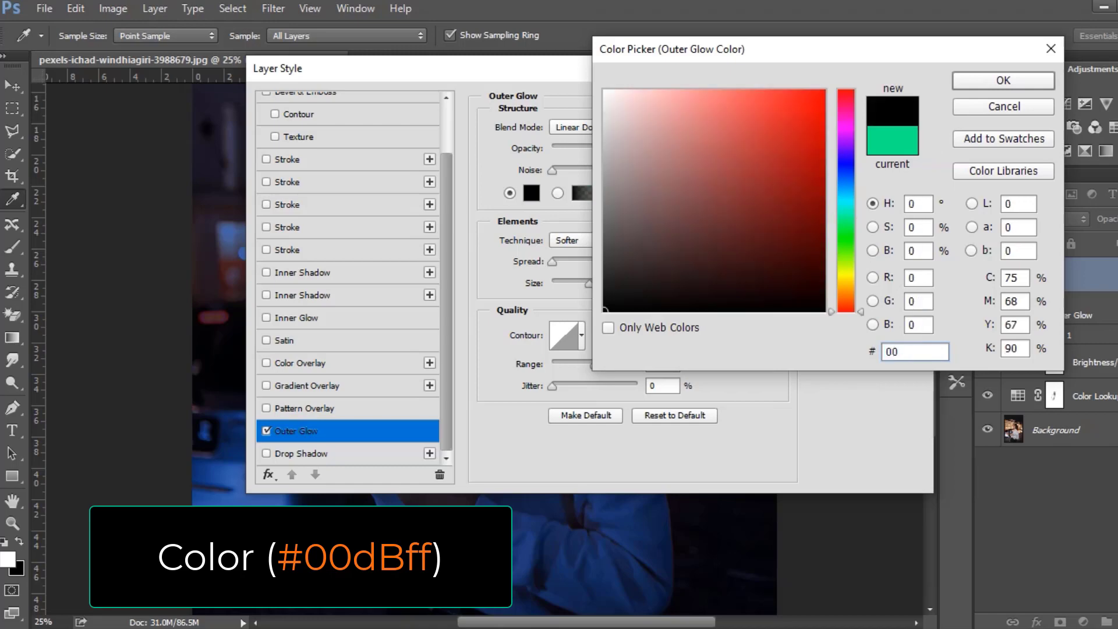
{"action": "type", "text": "dBff"}
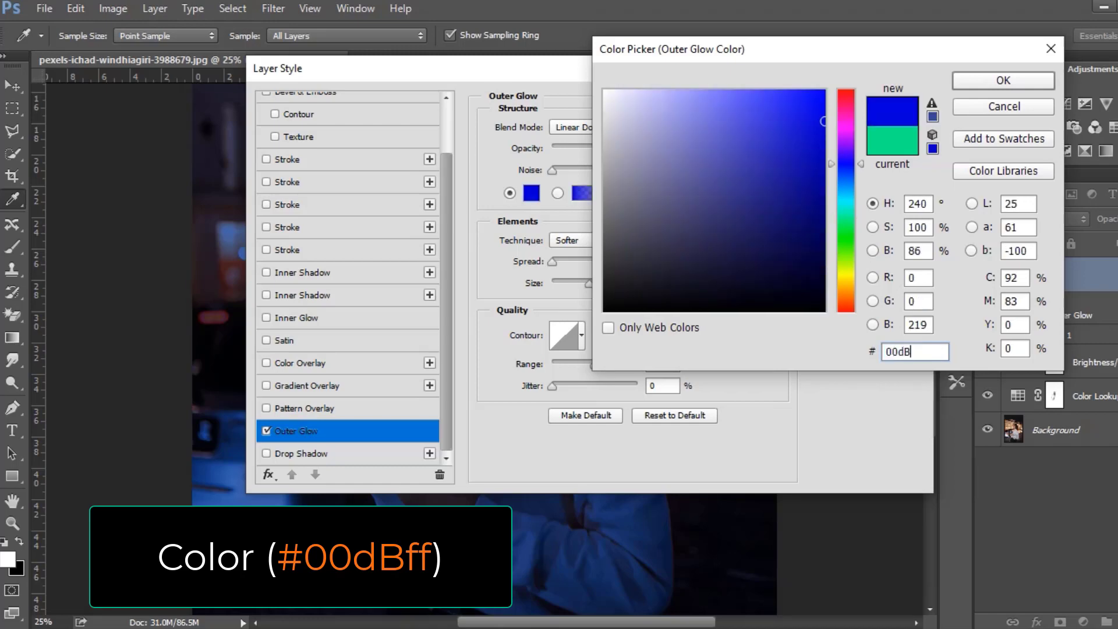
{"action": "left_click", "coordinate": [1002, 80]}
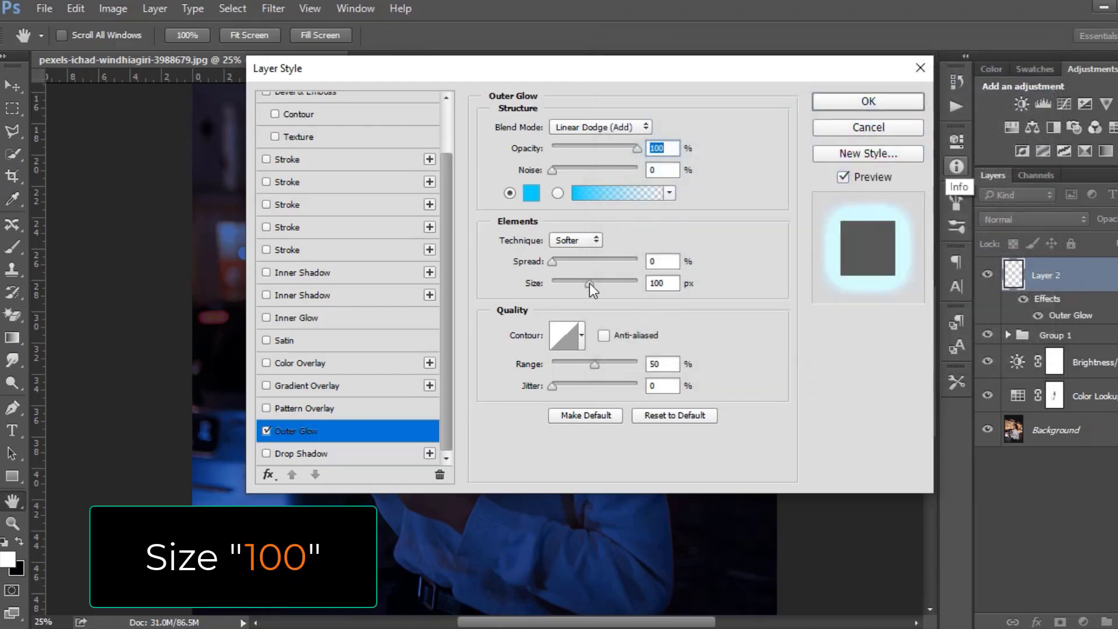
{"action": "double_click", "coordinate": [659, 283]}
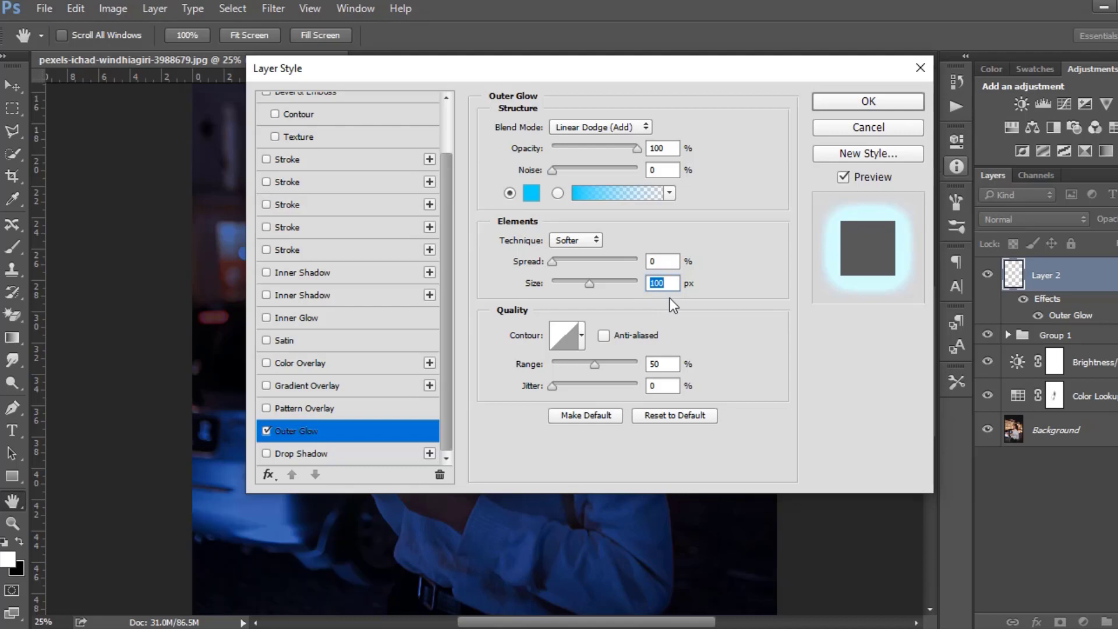
{"action": "left_click", "coordinate": [866, 104]}
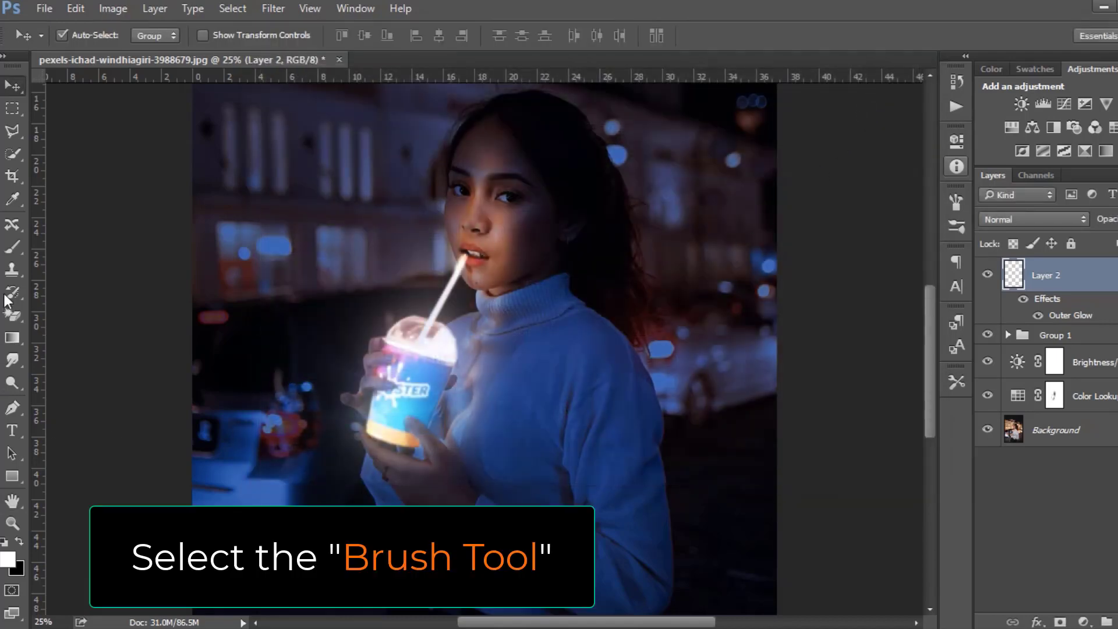
Set up the Brush tool with a white foreground colour, 20 px size and 100% flow for painting on Layer 2.
{"action": "left_click_drag", "start_coordinate": [13, 248], "coordinate": [61, 243]}
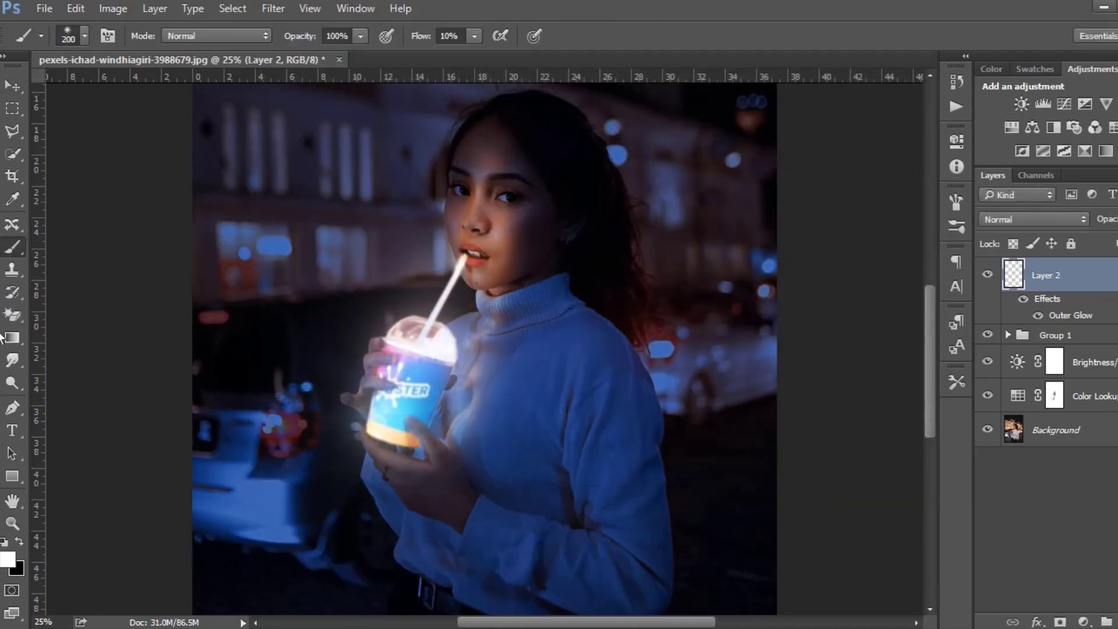
{"action": "left_click", "coordinate": [10, 560]}
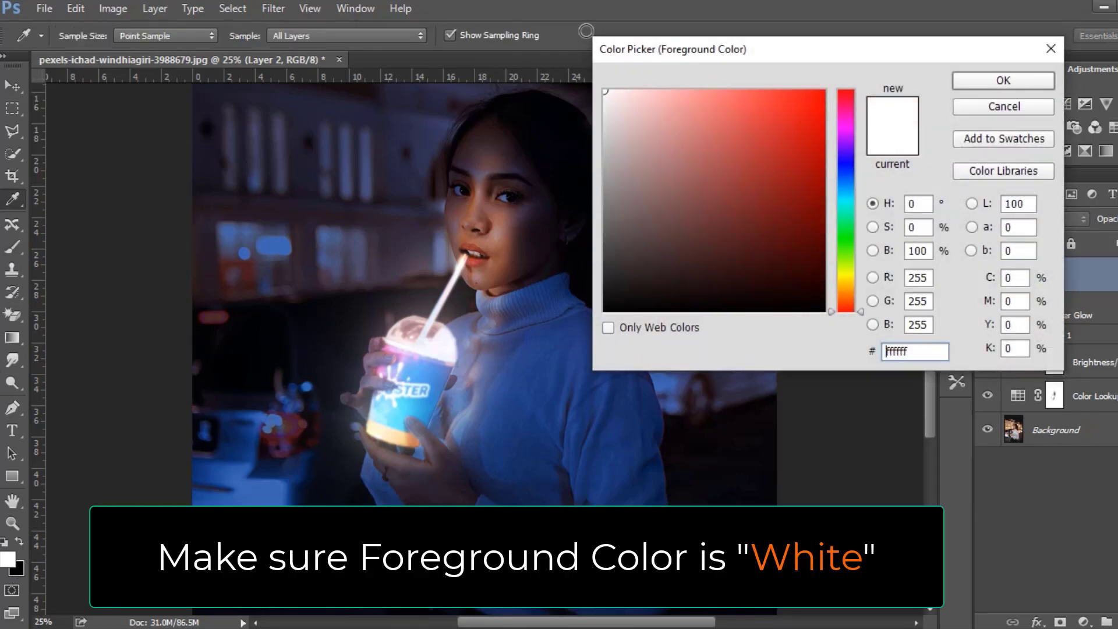
{"action": "left_click", "coordinate": [966, 82]}
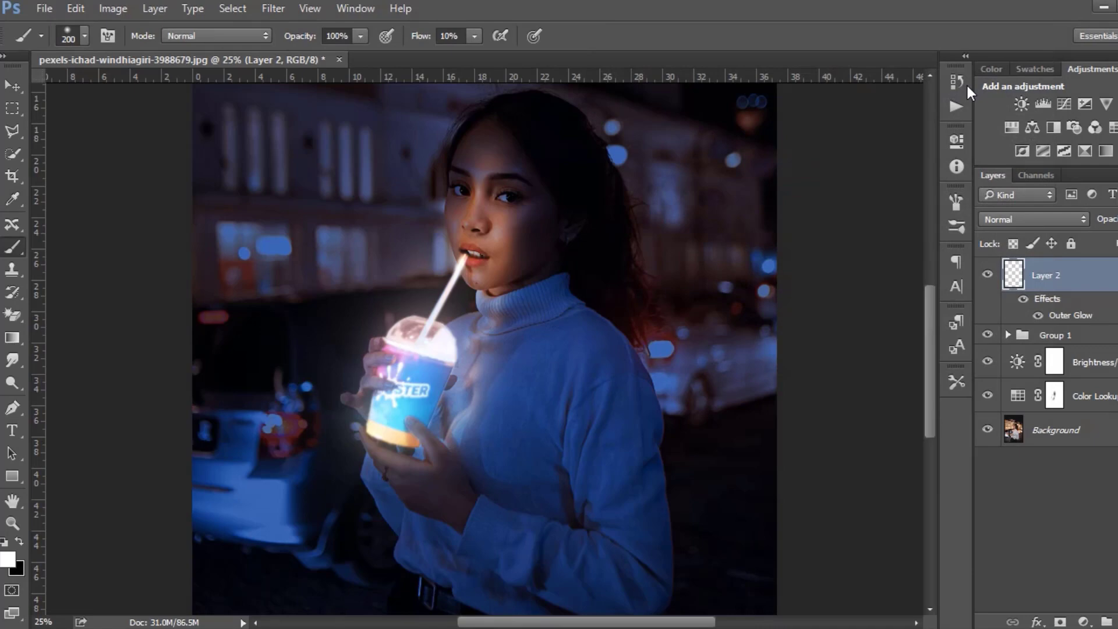
{"action": "left_click", "coordinate": [84, 36]}
{"action": "left_click_drag", "start_coordinate": [180, 93], "coordinate": [103, 92]}
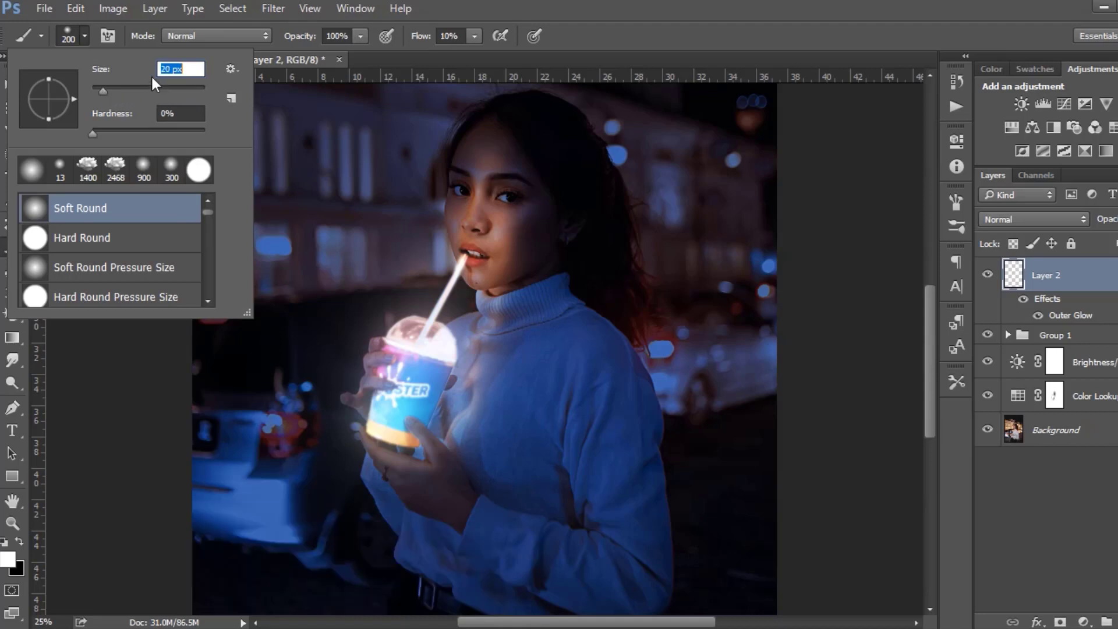
{"action": "key", "text": "Return"}
{"action": "left_click", "coordinate": [474, 36]}
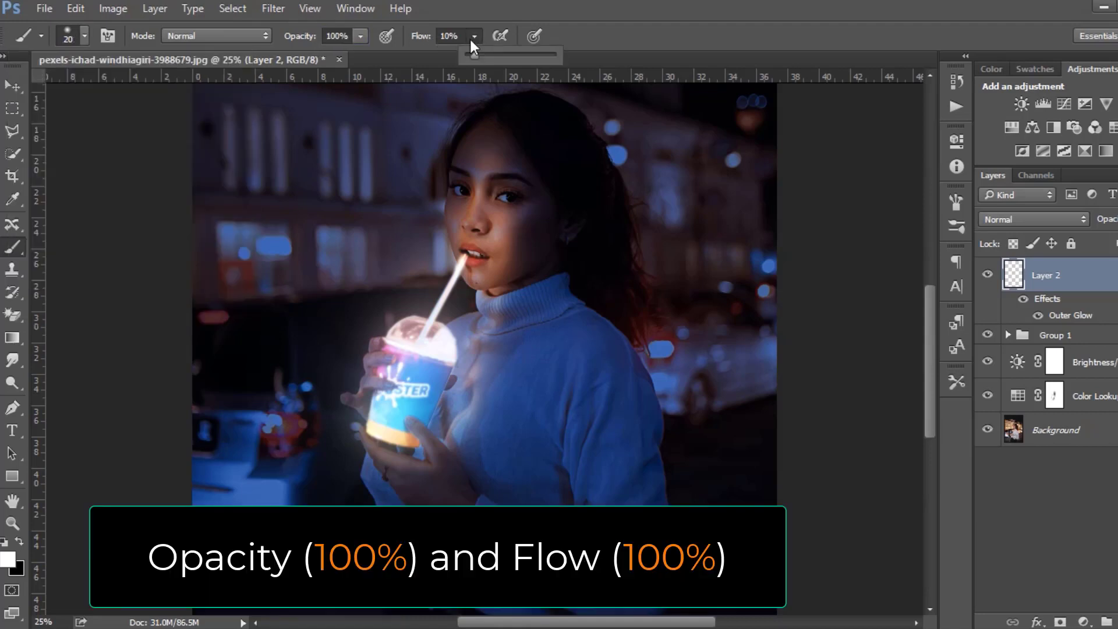
{"action": "left_click_drag", "start_coordinate": [474, 54], "coordinate": [578, 52]}
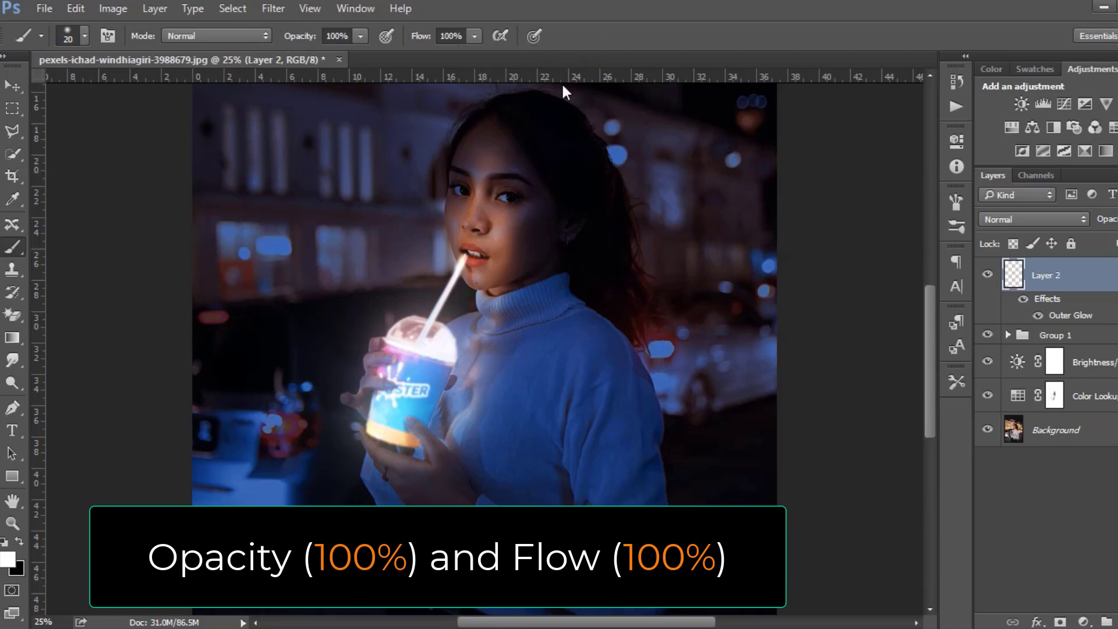
Paint a glowing outline around the sweater on Layer 2, following the sleeves, hem, shoulder and turtleneck collar.
{"action": "scroll", "coordinate": [361, 501], "scroll_direction": "down", "scroll_amount": 3}
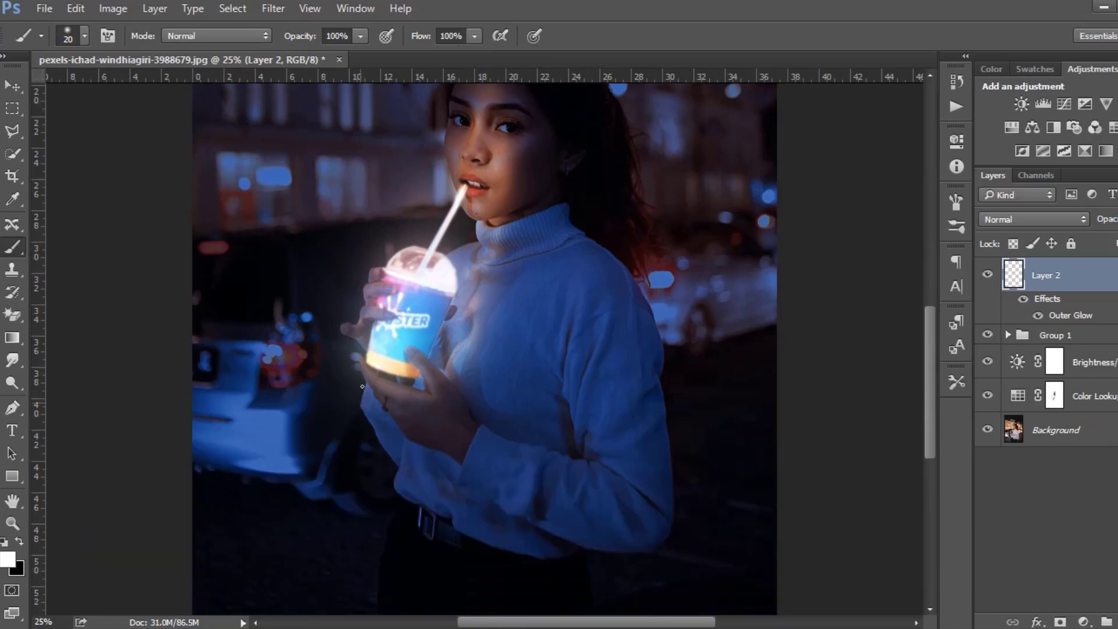
{"action": "key", "text": "ctrl+plus"}
{"action": "scroll", "coordinate": [350, 462], "scroll_direction": "down", "scroll_amount": 1}
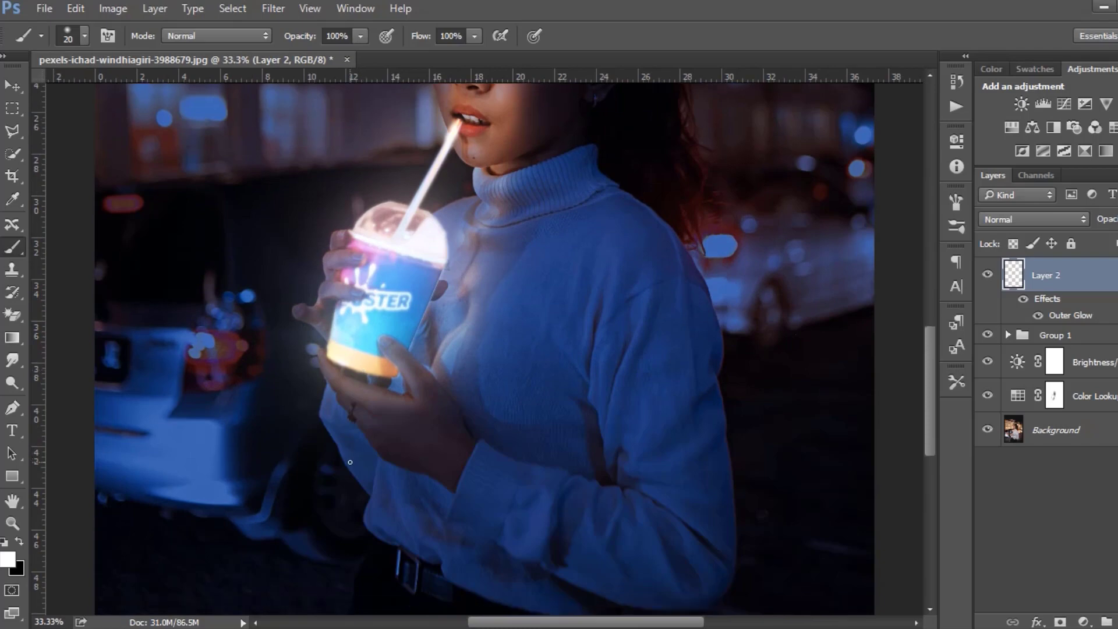
{"action": "mouse_move", "coordinate": [327, 384]}
{"action": "left_mouse_down"}
{"action": "mouse_move", "coordinate": [319, 418]}
{"action": "mouse_move", "coordinate": [369, 505]}
{"action": "mouse_move", "coordinate": [373, 539]}
{"action": "mouse_move", "coordinate": [428, 553]}
{"action": "mouse_move", "coordinate": [510, 605]}
{"action": "left_mouse_up"}
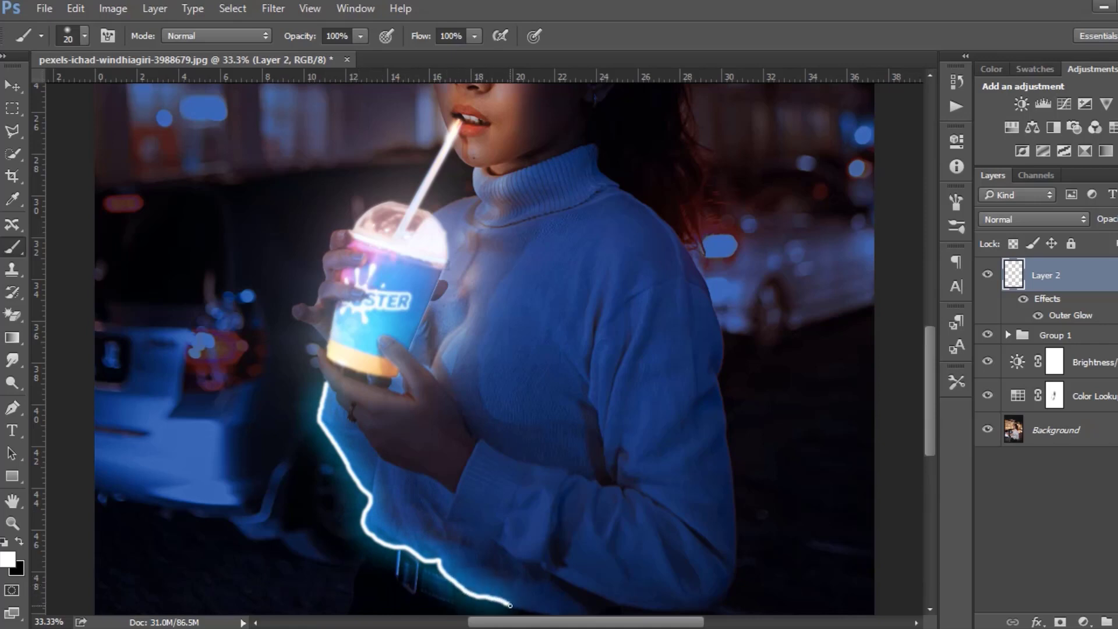
{"action": "scroll", "coordinate": [513, 605], "scroll_direction": "down", "scroll_amount": 1}
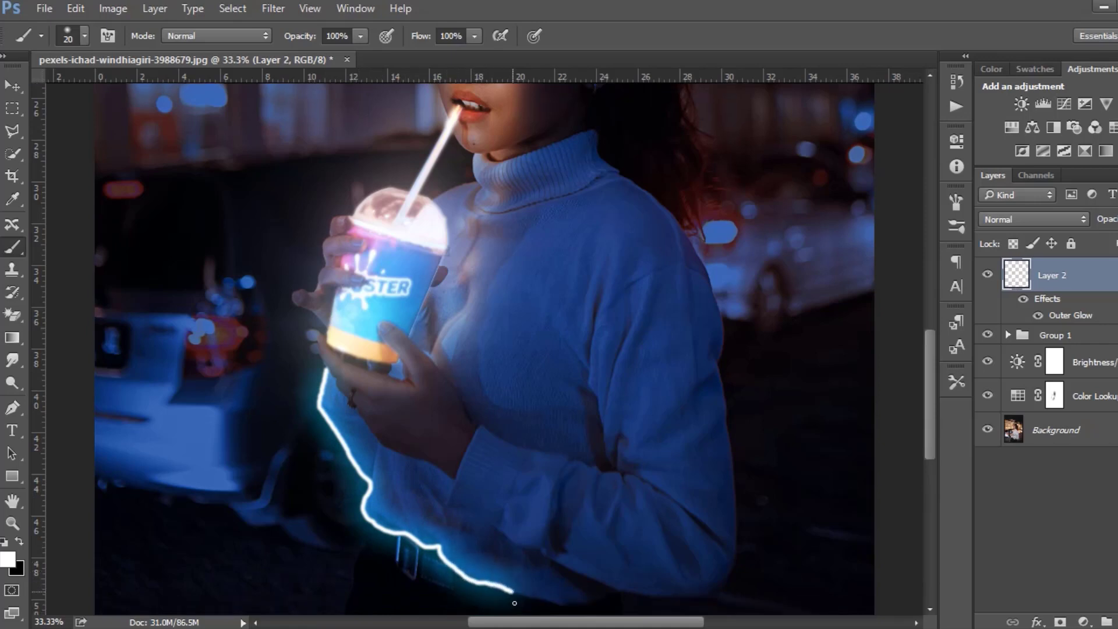
{"action": "mouse_move", "coordinate": [513, 578]}
{"action": "left_mouse_down"}
{"action": "mouse_move", "coordinate": [714, 578]}
{"action": "mouse_move", "coordinate": [739, 527]}
{"action": "mouse_move", "coordinate": [720, 311]}
{"action": "mouse_move", "coordinate": [703, 248]}
{"action": "mouse_move", "coordinate": [592, 117]}
{"action": "mouse_move", "coordinate": [526, 143]}
{"action": "mouse_move", "coordinate": [478, 145]}
{"action": "left_mouse_up"}
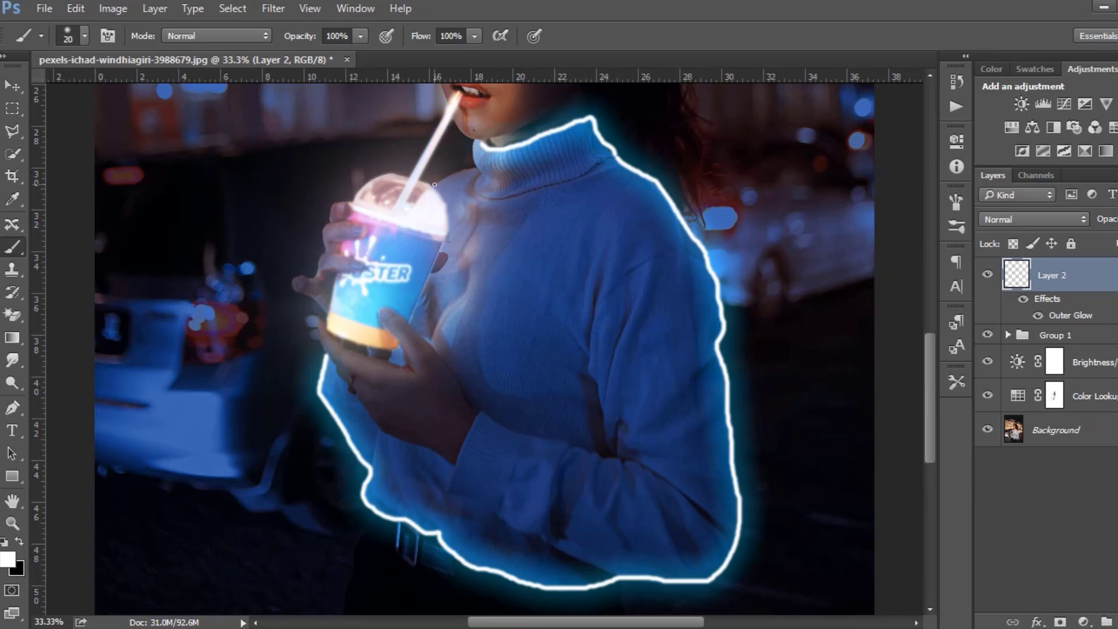
{"action": "mouse_move", "coordinate": [434, 185]}
{"action": "left_mouse_down"}
{"action": "mouse_move", "coordinate": [473, 169]}
{"action": "mouse_move", "coordinate": [478, 145]}
{"action": "left_mouse_up"}
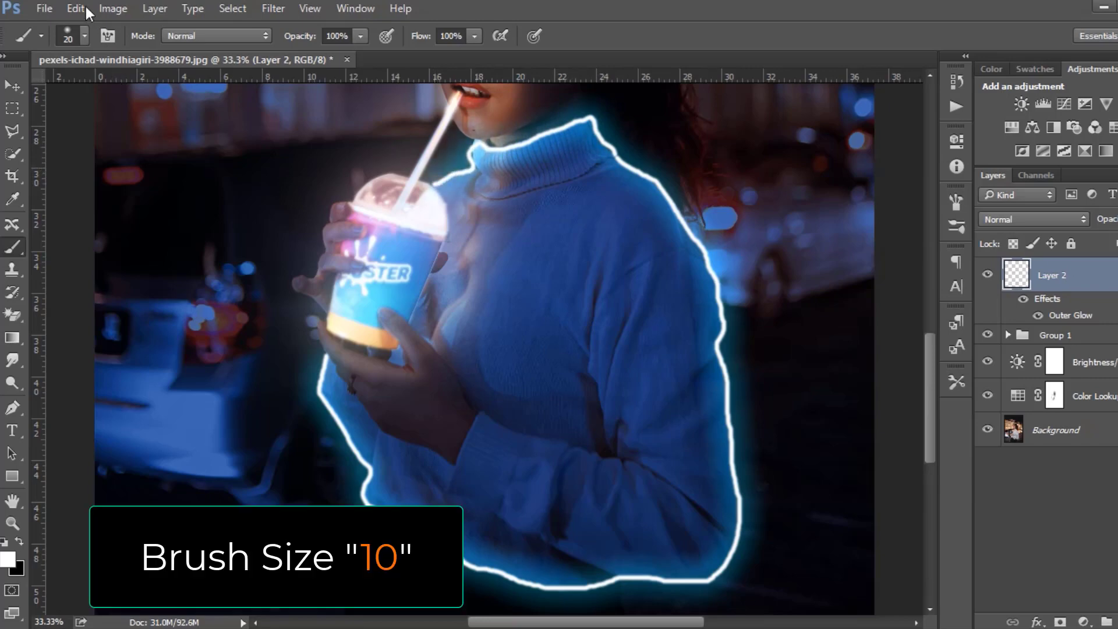
Set the brush size to 10 px and paint the sleeve's inner contour from cuff to shoulder, with two fold lines on the upper arm.
{"action": "left_click", "coordinate": [85, 36]}
{"action": "left_click_drag", "start_coordinate": [102, 89], "coordinate": [100, 89]}
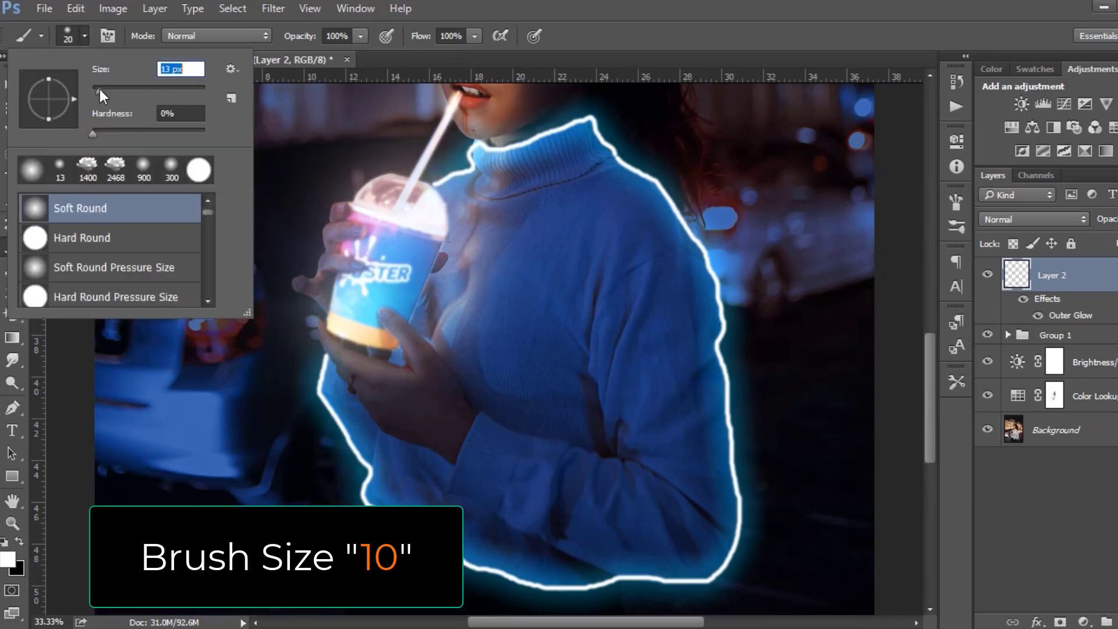
{"action": "left_click", "coordinate": [606, 8]}
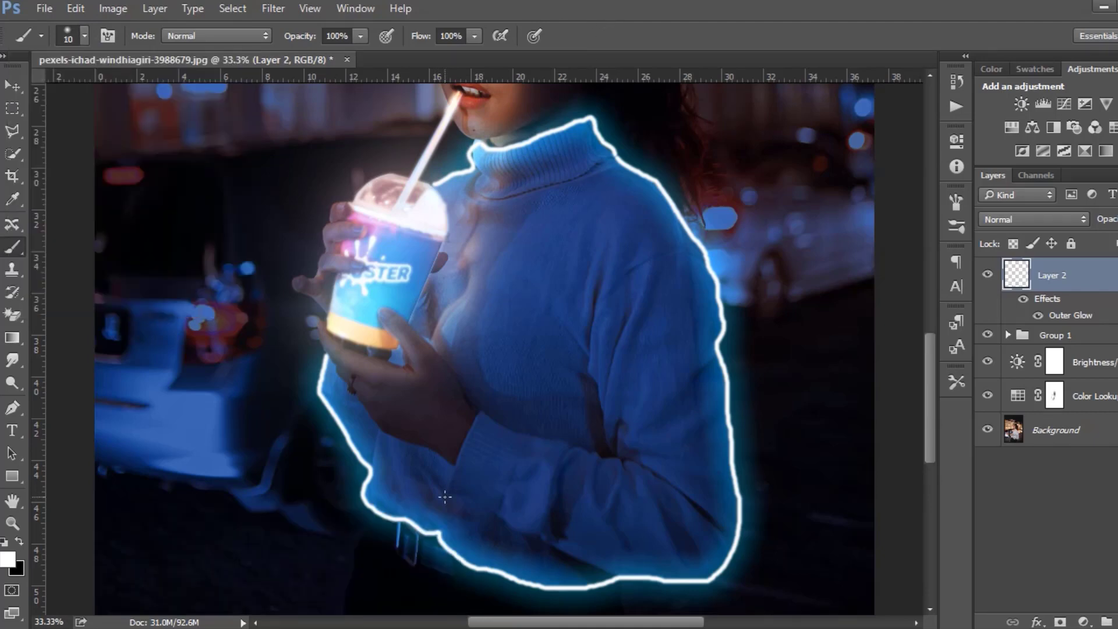
{"action": "mouse_move", "coordinate": [444, 492]}
{"action": "left_mouse_down"}
{"action": "mouse_move", "coordinate": [482, 412]}
{"action": "mouse_move", "coordinate": [623, 460]}
{"action": "mouse_move", "coordinate": [599, 351]}
{"action": "mouse_move", "coordinate": [607, 306]}
{"action": "mouse_move", "coordinate": [687, 251]}
{"action": "left_mouse_up"}
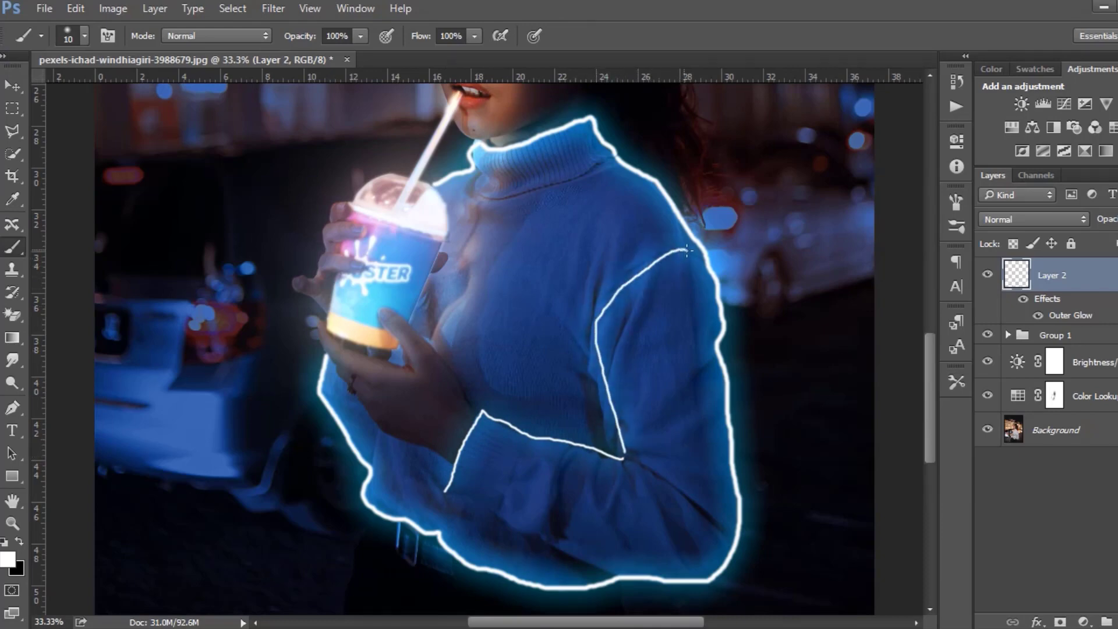
{"action": "mouse_move", "coordinate": [660, 301]}
{"action": "left_mouse_down"}
{"action": "mouse_move", "coordinate": [640, 328]}
{"action": "mouse_move", "coordinate": [634, 394]}
{"action": "left_mouse_up"}
{"action": "left_click_drag", "start_coordinate": [675, 364], "coordinate": [663, 446]}
Close the cuff outline, fill it with short rib lines, and paint three fold lines along the forearm and elbow.
{"action": "mouse_move", "coordinate": [445, 492]}
{"action": "left_mouse_down"}
{"action": "mouse_move", "coordinate": [473, 502]}
{"action": "mouse_move", "coordinate": [507, 493]}
{"action": "mouse_move", "coordinate": [532, 432]}
{"action": "left_mouse_up"}
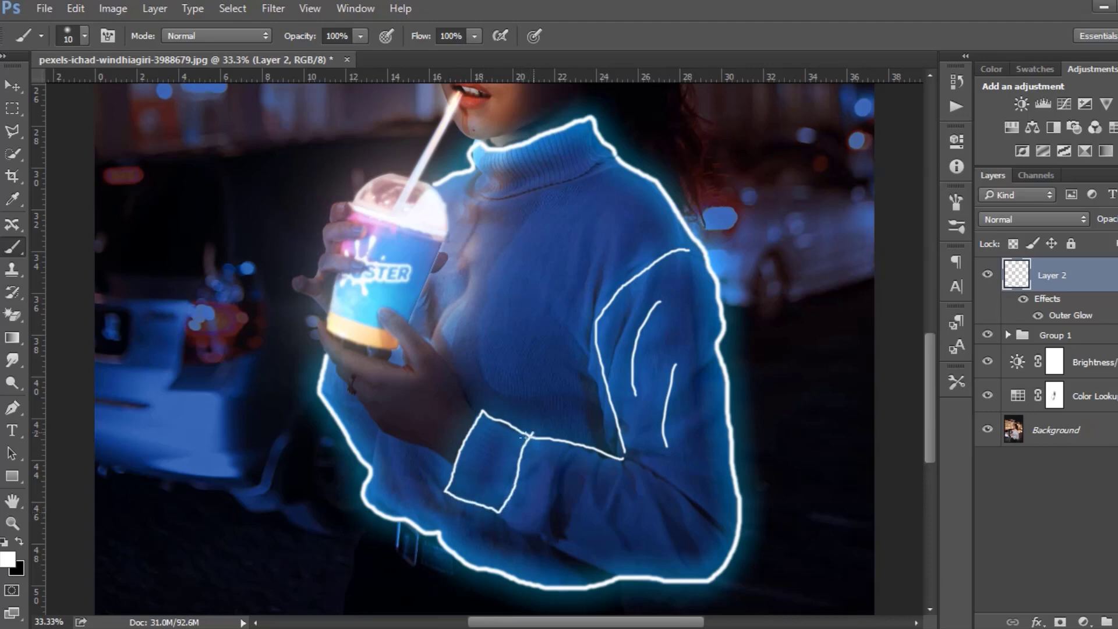
{"action": "left_click_drag", "start_coordinate": [455, 481], "coordinate": [496, 495]}
{"action": "mouse_move", "coordinate": [464, 465]}
{"action": "left_mouse_down"}
{"action": "mouse_move", "coordinate": [498, 478]}
{"action": "mouse_move", "coordinate": [509, 450]}
{"action": "mouse_move", "coordinate": [550, 535]}
{"action": "left_mouse_up"}
{"action": "left_click_drag", "start_coordinate": [579, 468], "coordinate": [620, 542]}
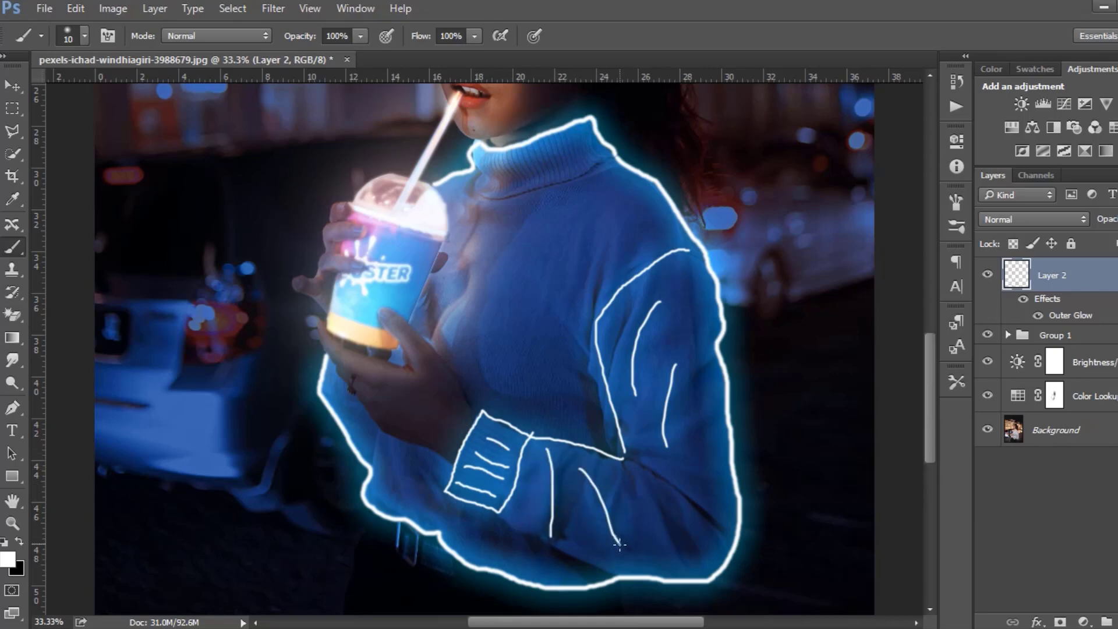
{"action": "left_click_drag", "start_coordinate": [627, 488], "coordinate": [677, 503]}
Paint a glowing line down each outer edge of the trousers from the sweater hem to the image's lower border.
{"action": "left_click_drag", "start_coordinate": [929, 403], "coordinate": [943, 460]}
{"action": "mouse_move", "coordinate": [370, 283]}
{"action": "left_mouse_down"}
{"action": "mouse_move", "coordinate": [346, 377]}
{"action": "mouse_move", "coordinate": [350, 483]}
{"action": "left_mouse_up"}
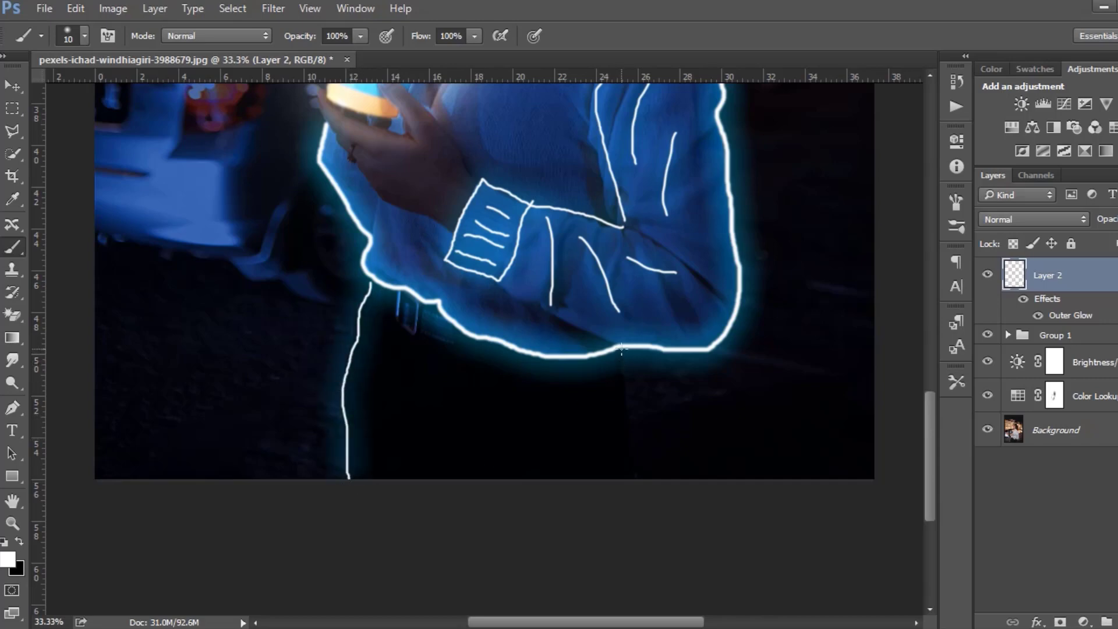
{"action": "left_click_drag", "start_coordinate": [622, 348], "coordinate": [639, 481]}
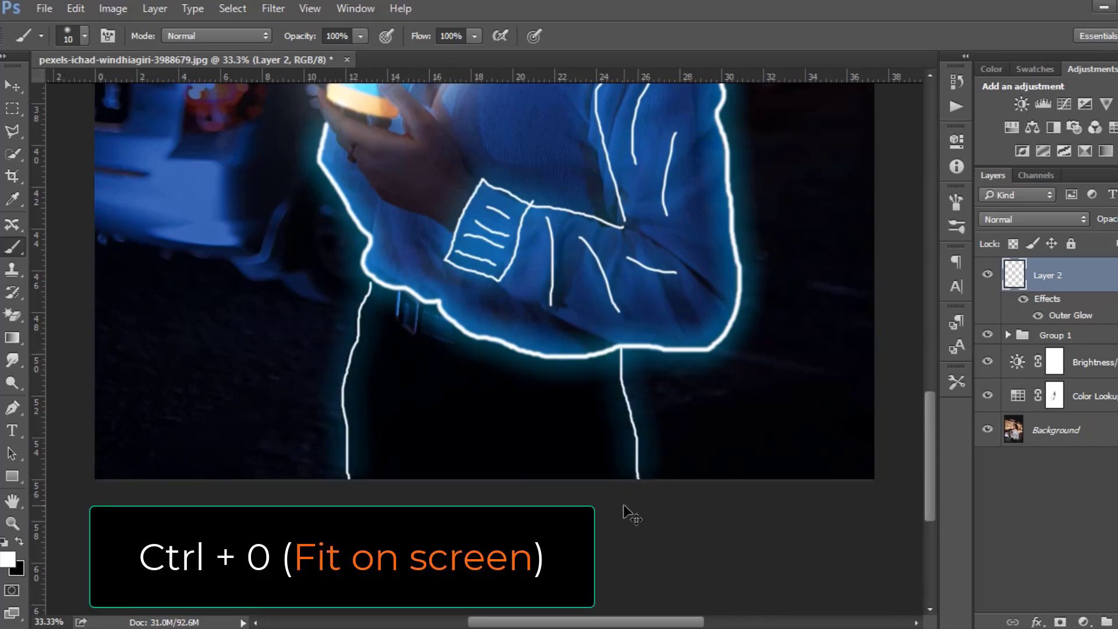
Fit the whole image in view and compare it with Layer 2 hidden and shown.
{"action": "key", "text": "ctrl+0"}
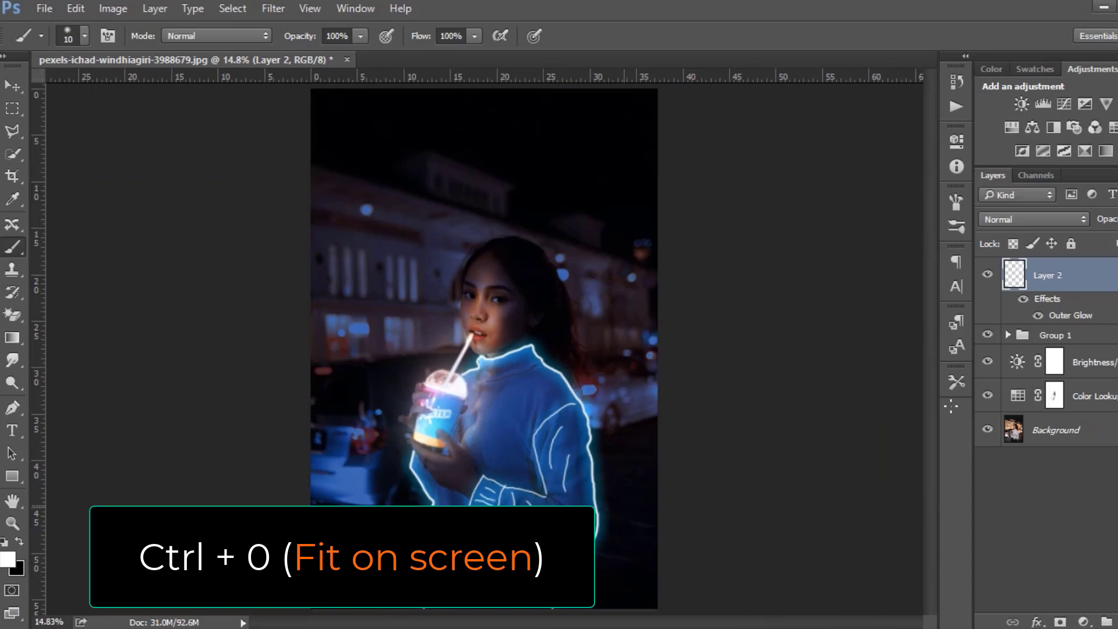
{"action": "left_click", "coordinate": [986, 276]}
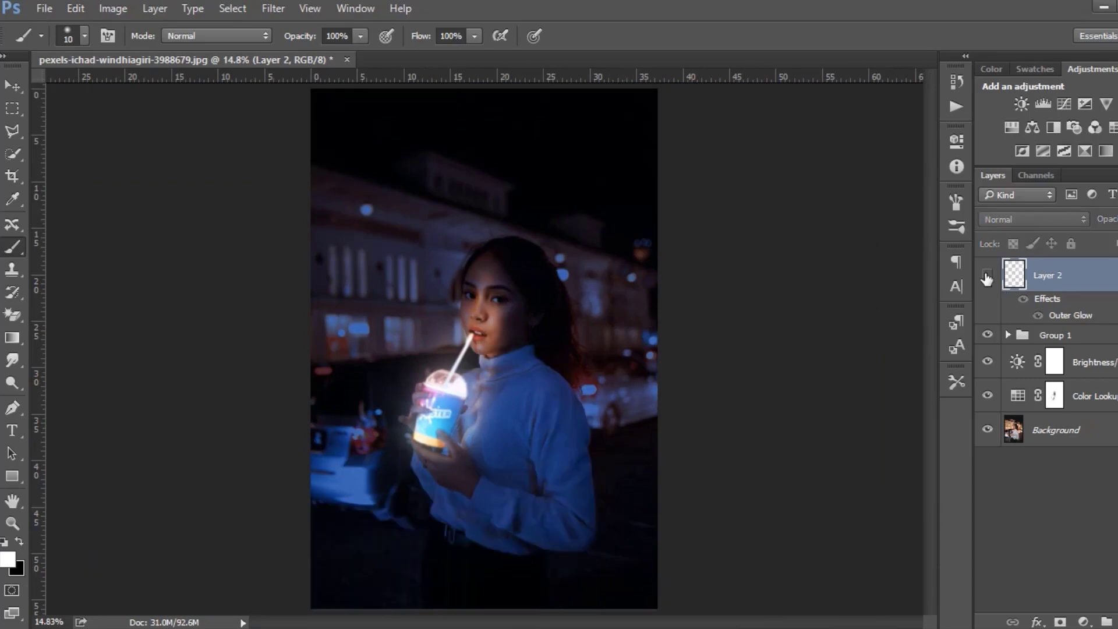
{"action": "left_click", "coordinate": [986, 276]}
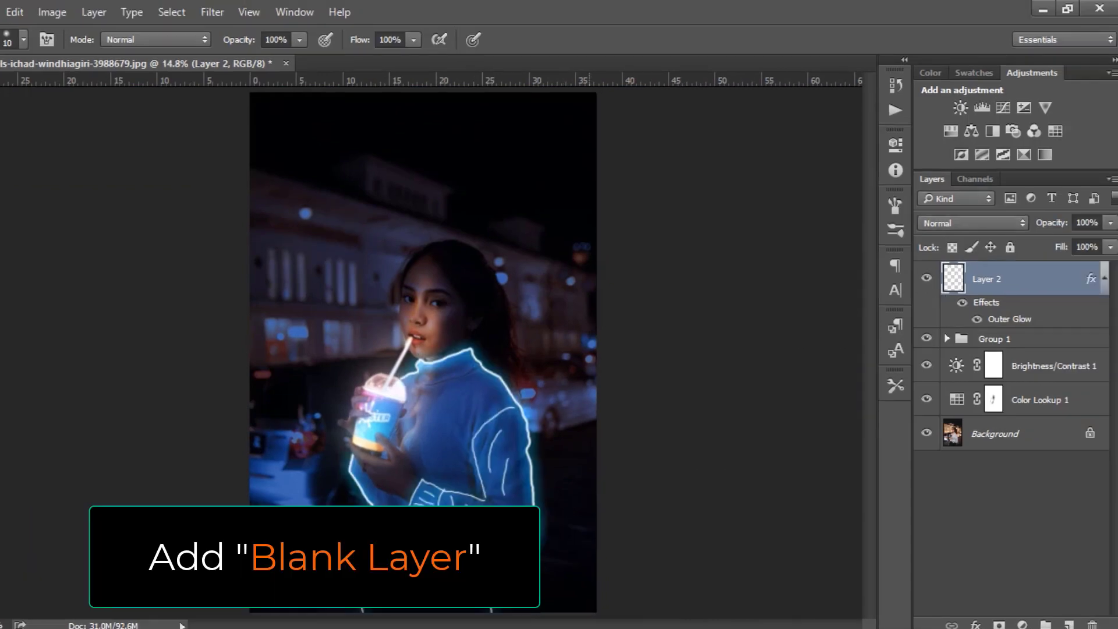
Add a blank layer above Layer 2 and set the brush size to 20 px.
{"action": "left_click", "coordinate": [1069, 624]}
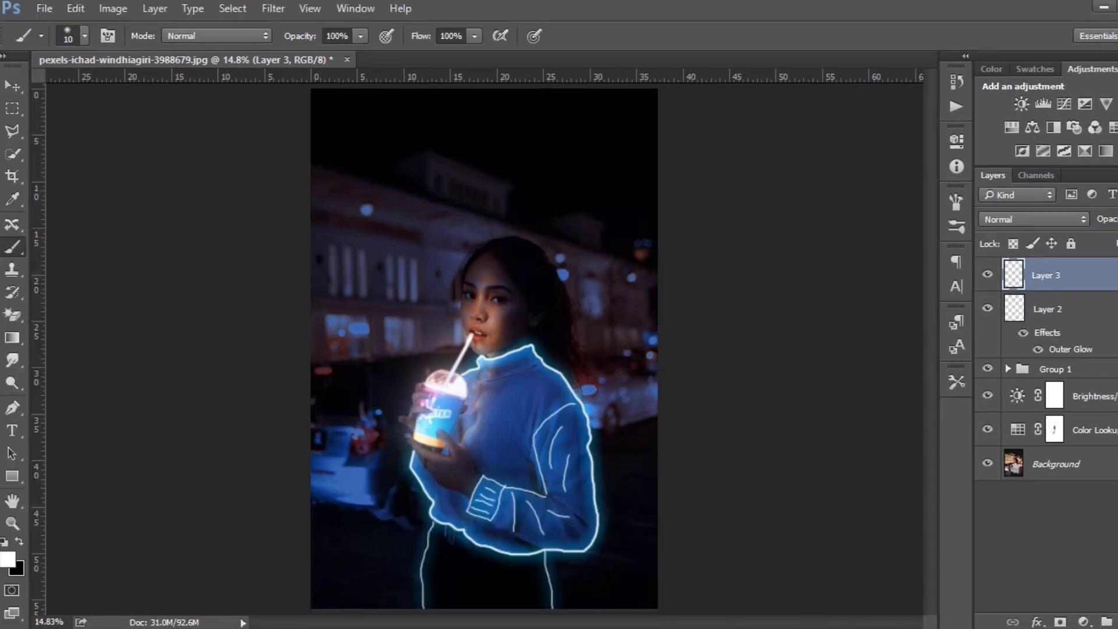
{"action": "left_click", "coordinate": [79, 34]}
{"action": "left_click_drag", "start_coordinate": [99, 89], "coordinate": [103, 91]}
{"action": "left_click", "coordinate": [615, 32]}
Paint straight white lines on Layer 3 along the building's full roofline and the two ledges beside the woman's head.
{"action": "scroll", "coordinate": [460, 102], "scroll_direction": "up", "scroll_amount": 2}
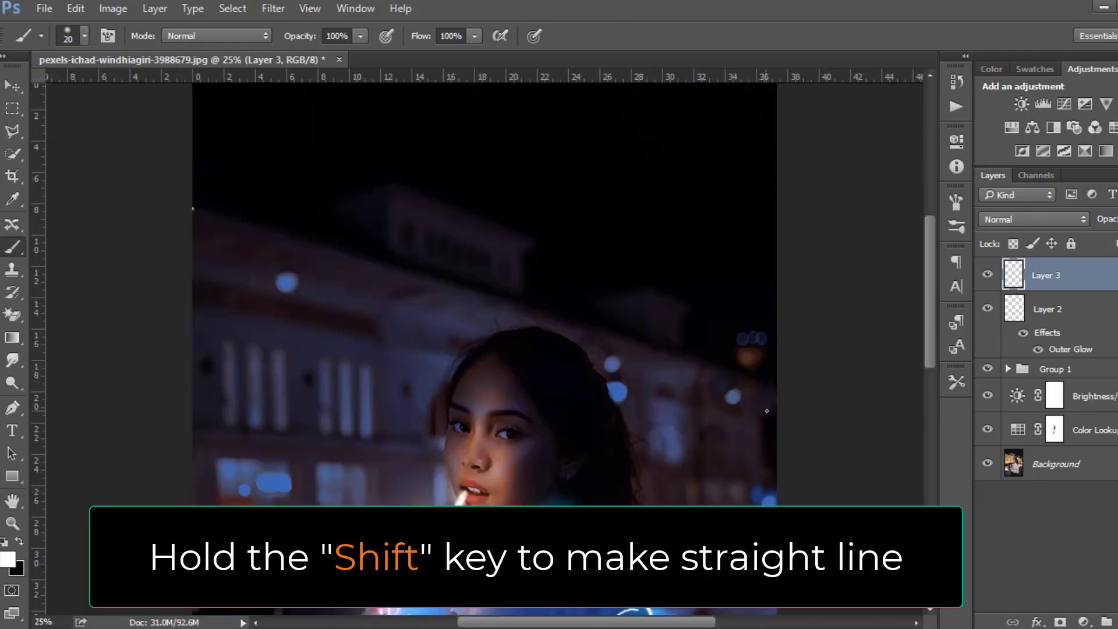
{"action": "left_click", "coordinate": [774, 388], "text": "shift"}
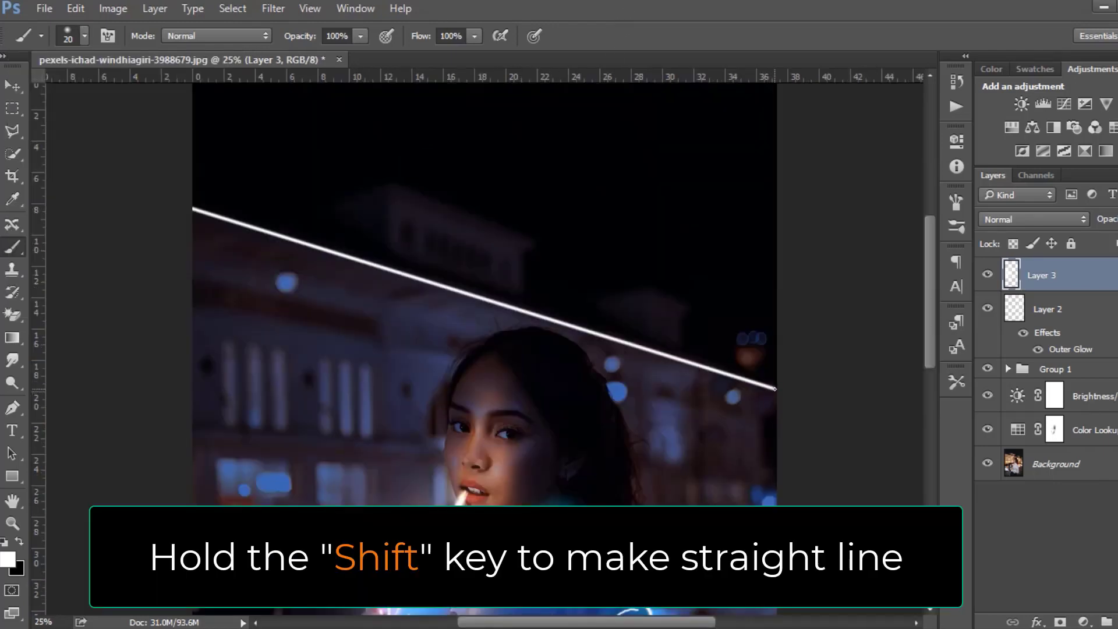
{"action": "left_click", "coordinate": [193, 319]}
{"action": "left_click", "coordinate": [439, 361], "text": "shift"}
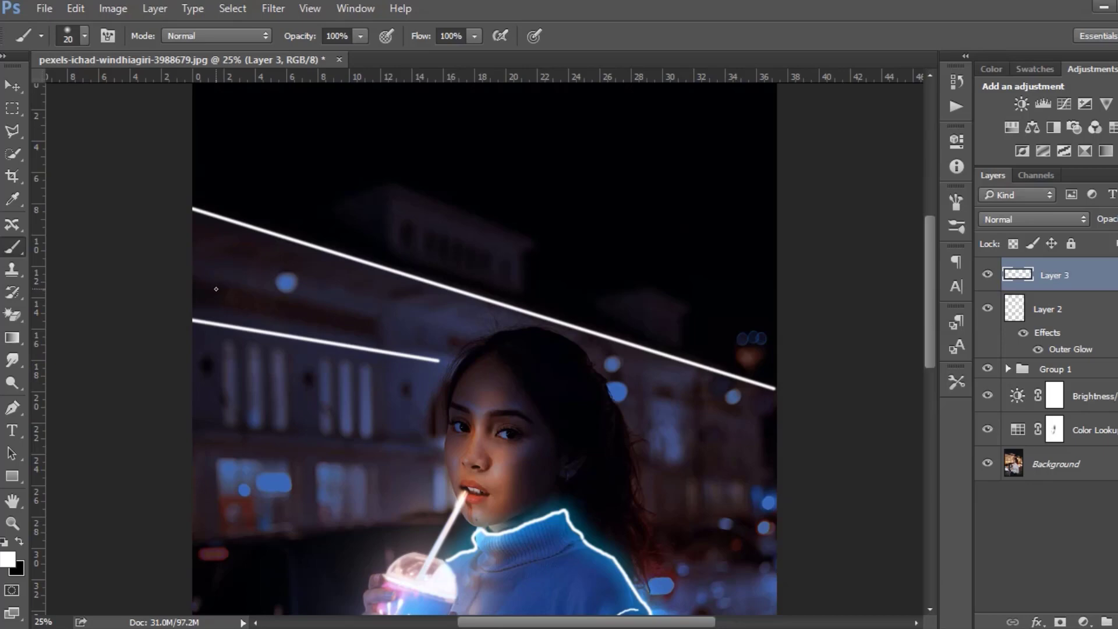
{"action": "left_click", "coordinate": [387, 326], "text": "shift"}
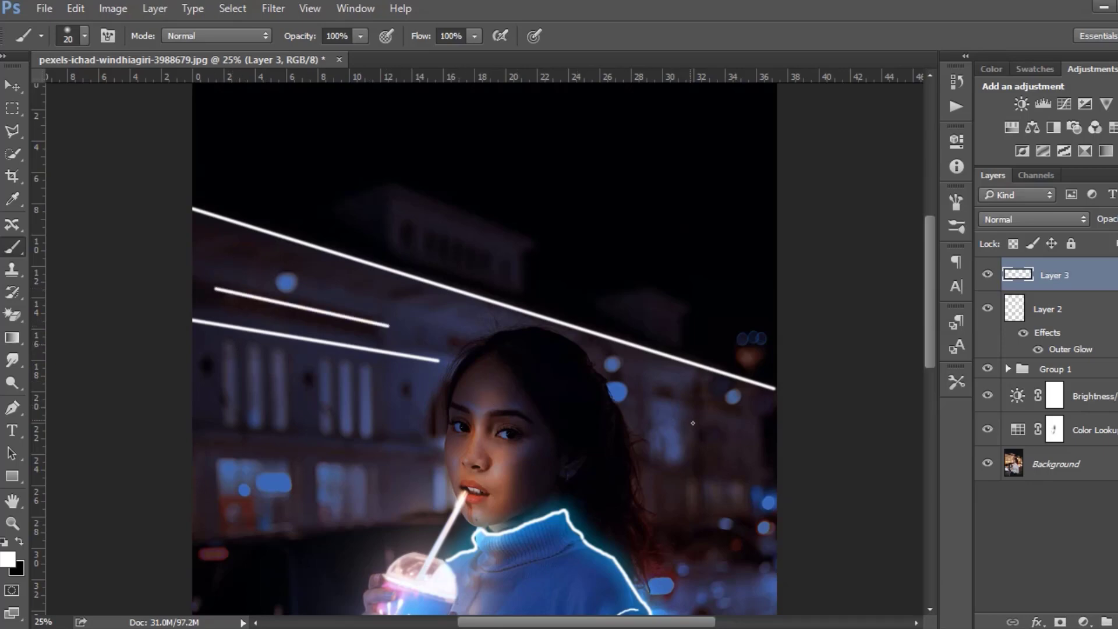
Outline the facade band behind the woman's hair with connected straight lines, including its corner and short returns to the image edge.
{"action": "left_click", "coordinate": [641, 402]}
{"action": "left_click", "coordinate": [755, 426], "text": "shift"}
{"action": "left_click", "coordinate": [776, 408], "text": "shift"}
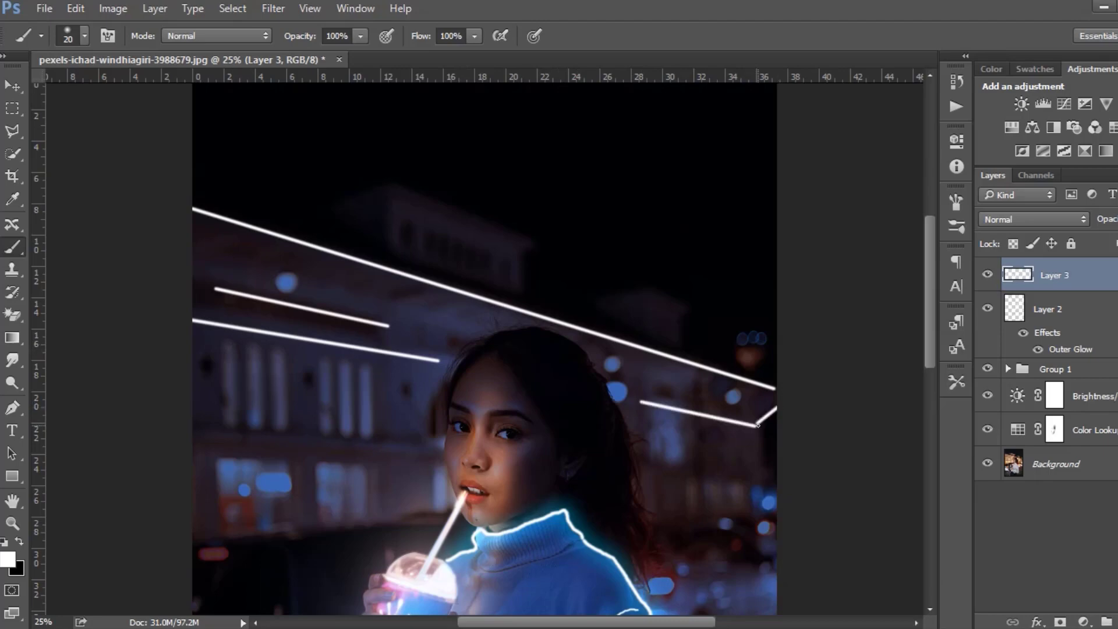
{"action": "left_click", "coordinate": [761, 466], "text": "shift"}
{"action": "left_click", "coordinate": [776, 470], "text": "shift"}
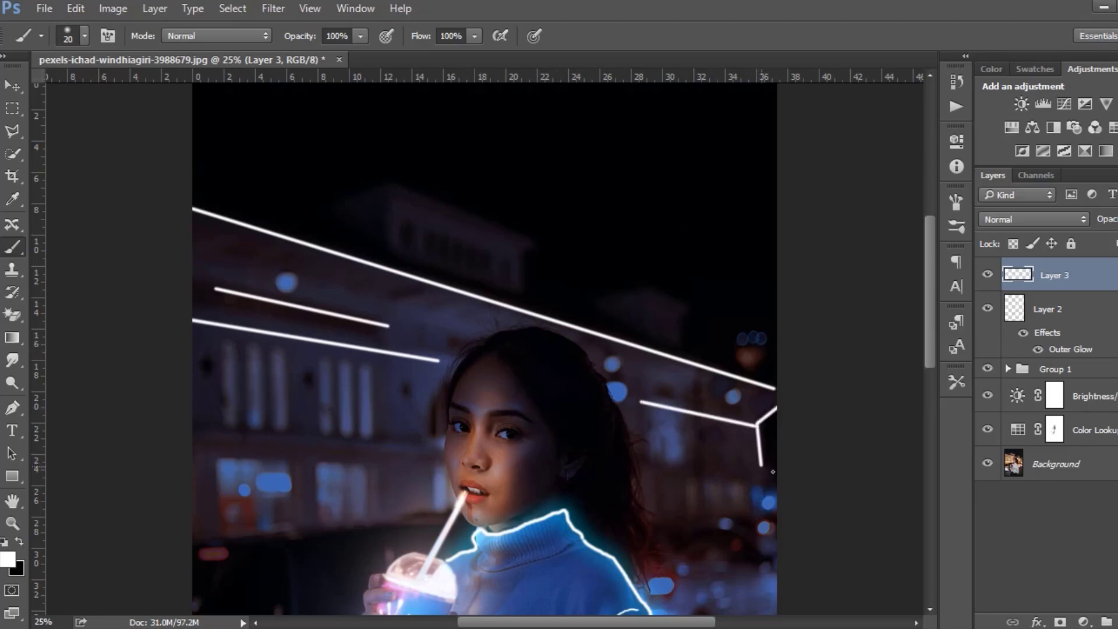
{"action": "left_click", "coordinate": [641, 463], "text": "shift"}
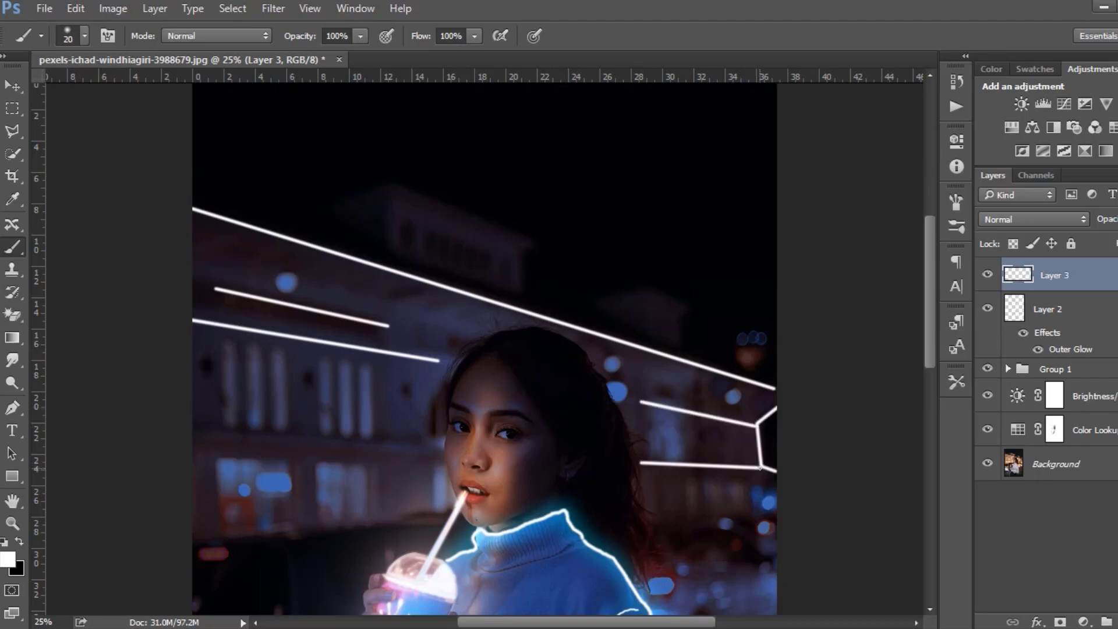
Paint a window frame and short dash inside the facade band, four short vertical lines below it and two above it.
{"action": "left_click", "coordinate": [644, 453], "text": "shift"}
{"action": "left_click", "coordinate": [686, 455], "text": "shift"}
{"action": "left_click", "coordinate": [688, 419], "text": "shift"}
{"action": "left_click", "coordinate": [641, 412], "text": "shift"}
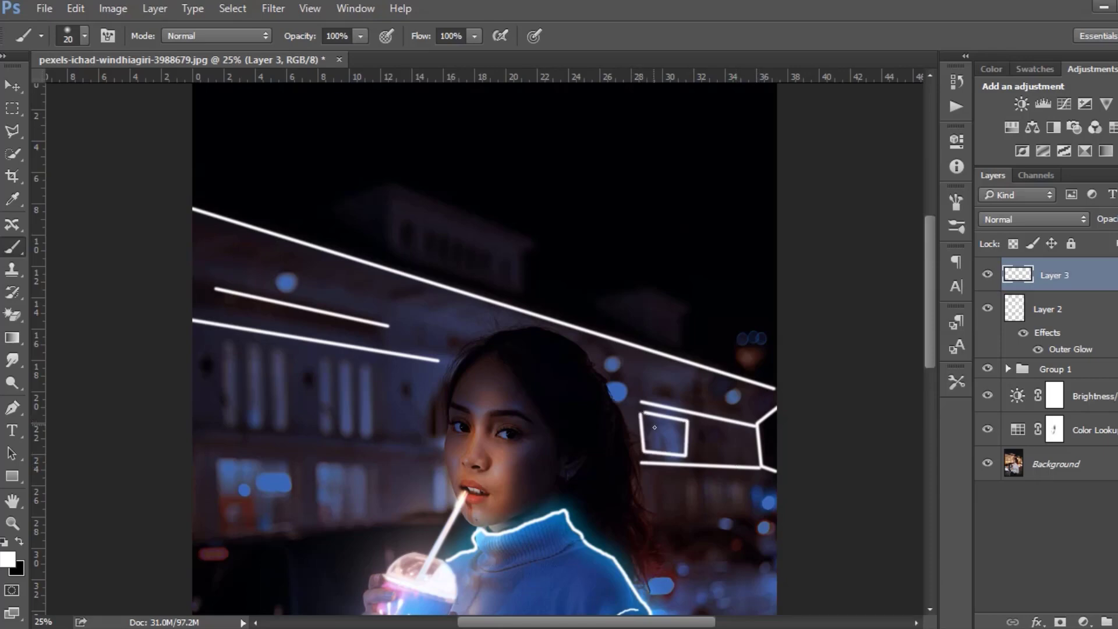
{"action": "left_click_drag", "start_coordinate": [702, 440], "coordinate": [741, 445]}
{"action": "mouse_move", "coordinate": [654, 476]}
{"action": "left_mouse_down"}
{"action": "mouse_move", "coordinate": [656, 511]}
{"action": "mouse_move", "coordinate": [743, 515]}
{"action": "left_mouse_up"}
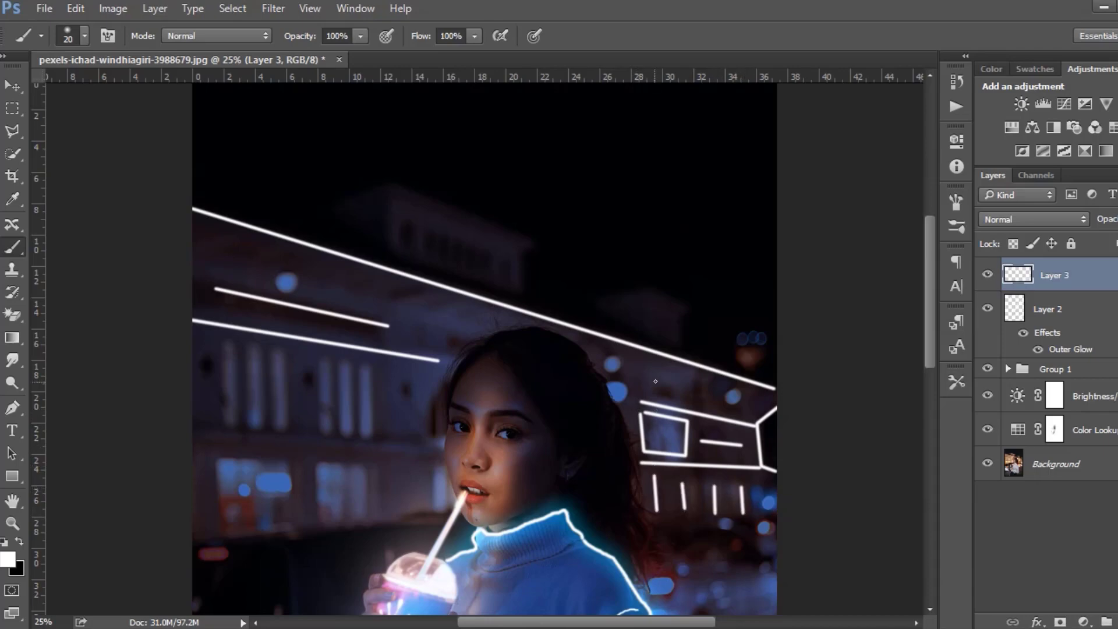
{"action": "mouse_move", "coordinate": [641, 389]}
{"action": "left_mouse_down"}
{"action": "mouse_move", "coordinate": [643, 355]}
{"action": "mouse_move", "coordinate": [694, 403]}
{"action": "left_mouse_up"}
Outline the small rooftop structure behind the woman with straight lines for its peaked top and three vertical edges.
{"action": "left_click", "coordinate": [596, 302]}
{"action": "left_click", "coordinate": [646, 292], "text": "shift"}
{"action": "left_click", "coordinate": [681, 304], "text": "shift"}
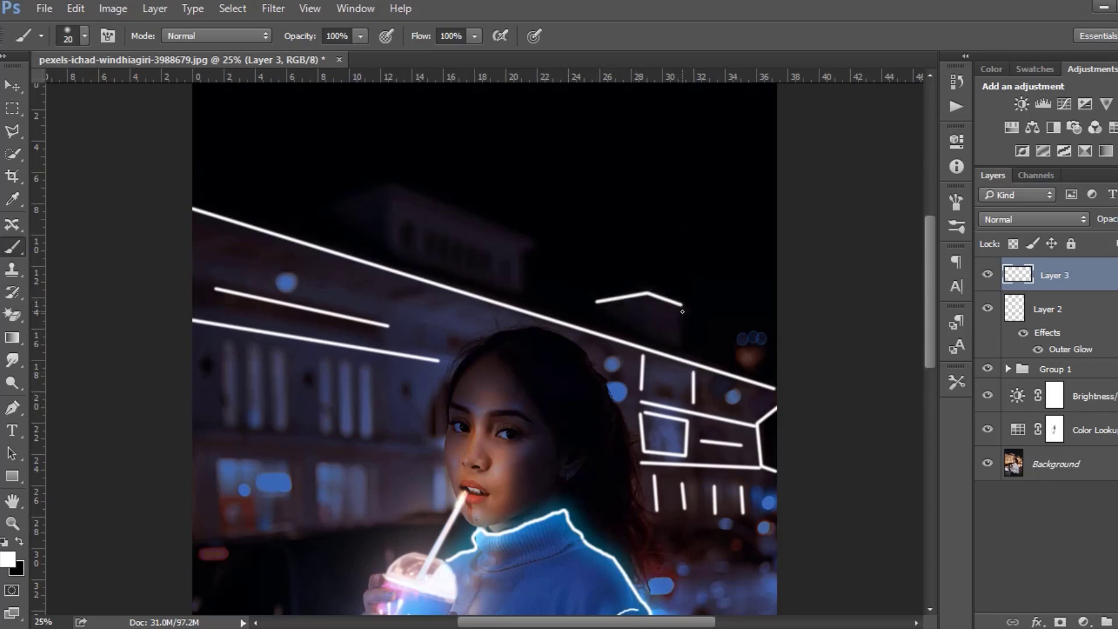
{"action": "left_click", "coordinate": [679, 358], "text": "shift"}
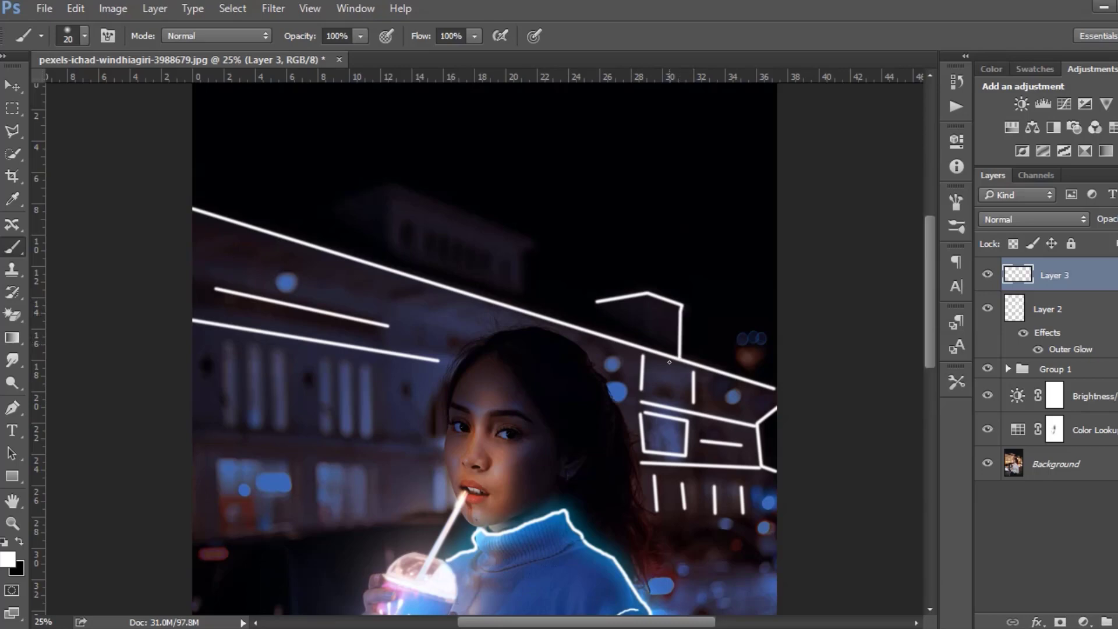
{"action": "left_click", "coordinate": [643, 347], "text": "shift"}
{"action": "left_click", "coordinate": [604, 336], "text": "shift"}
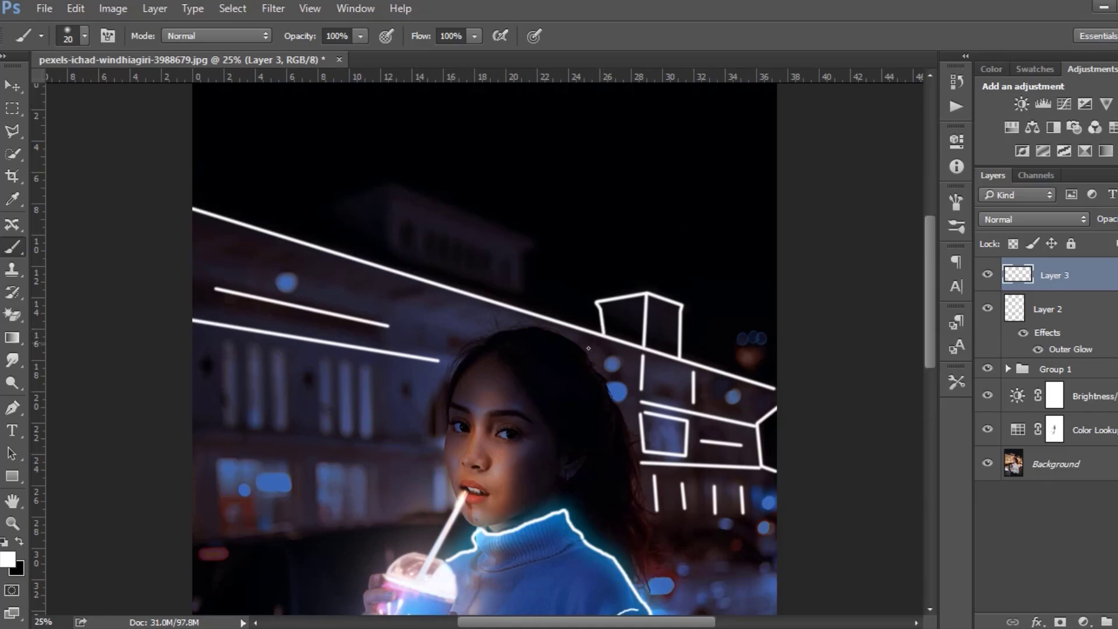
Outline the large rooftop structure with straight lines along its top, front face and side face down to the roofline.
{"action": "left_click", "coordinate": [389, 188]}
{"action": "left_click", "coordinate": [530, 240], "text": "shift"}
{"action": "left_click", "coordinate": [525, 249], "text": "shift"}
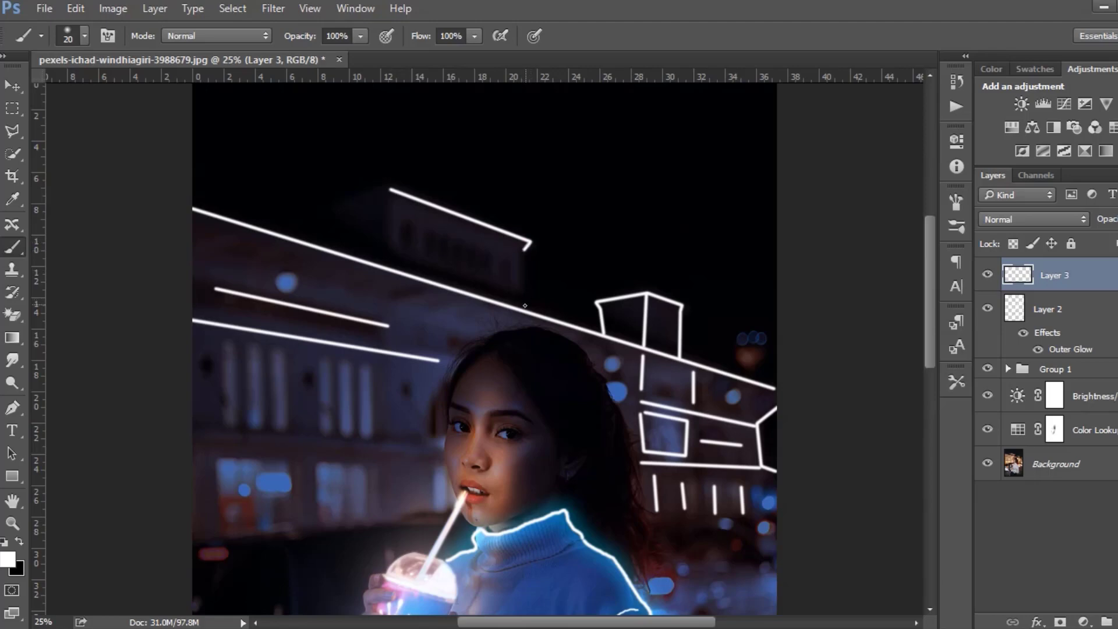
{"action": "left_click", "coordinate": [525, 306], "text": "shift"}
{"action": "left_click", "coordinate": [389, 189]}
{"action": "left_click", "coordinate": [387, 268], "text": "shift"}
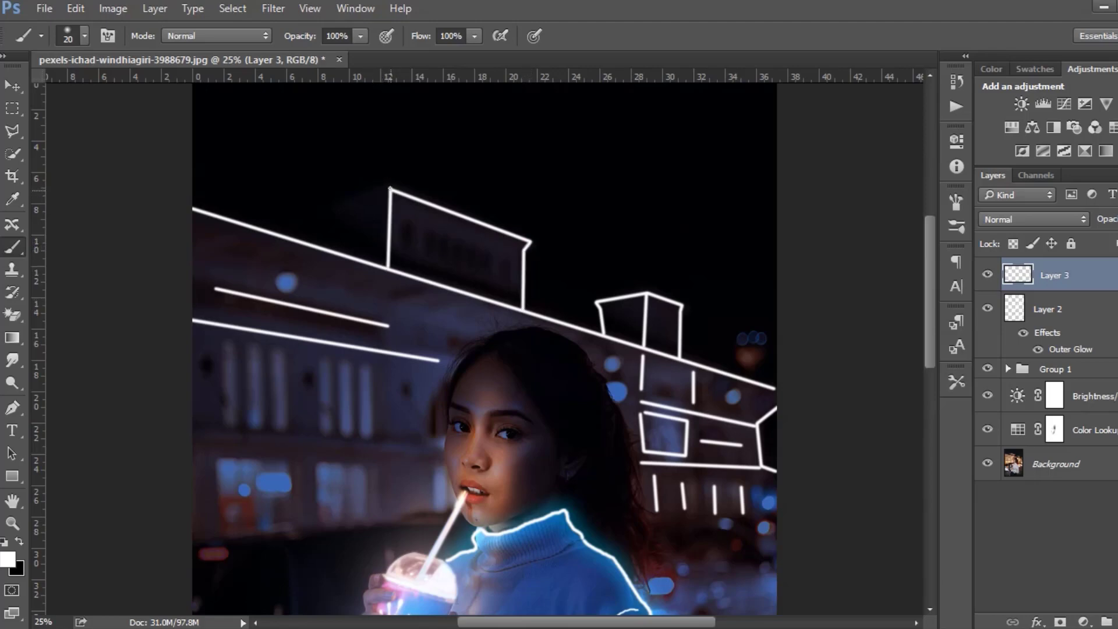
{"action": "left_click", "coordinate": [343, 197], "text": "shift"}
{"action": "left_click", "coordinate": [343, 252], "text": "shift"}
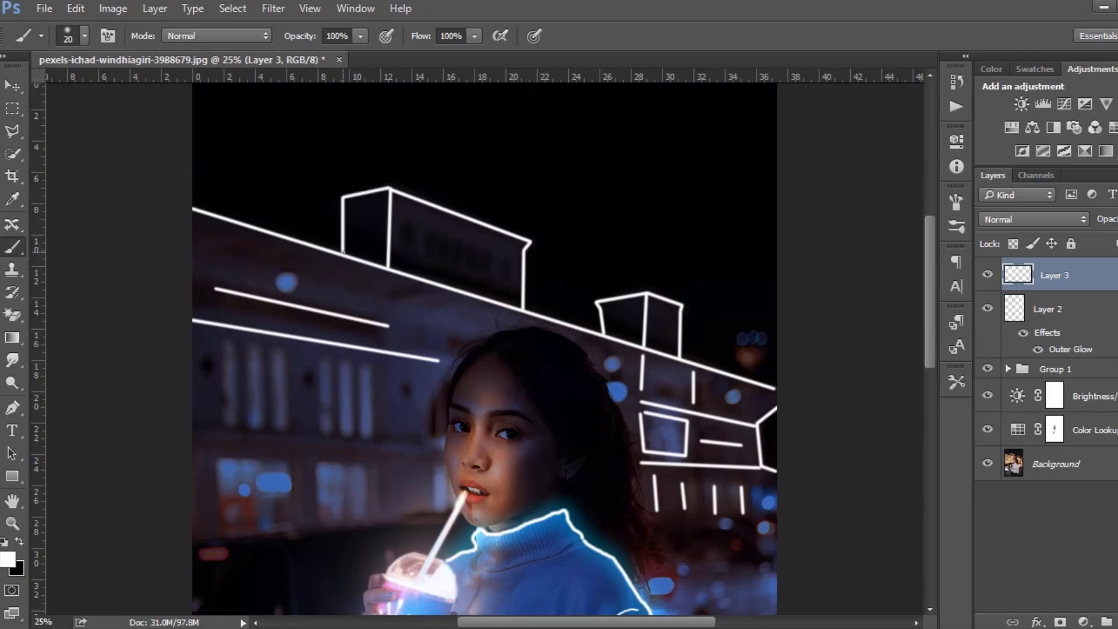
Paint a closed four-sided frame around the window strip on the large rooftop structure's front face.
{"action": "left_click", "coordinate": [403, 221]}
{"action": "left_click", "coordinate": [403, 249], "text": "shift"}
{"action": "left_click", "coordinate": [501, 282], "text": "shift"}
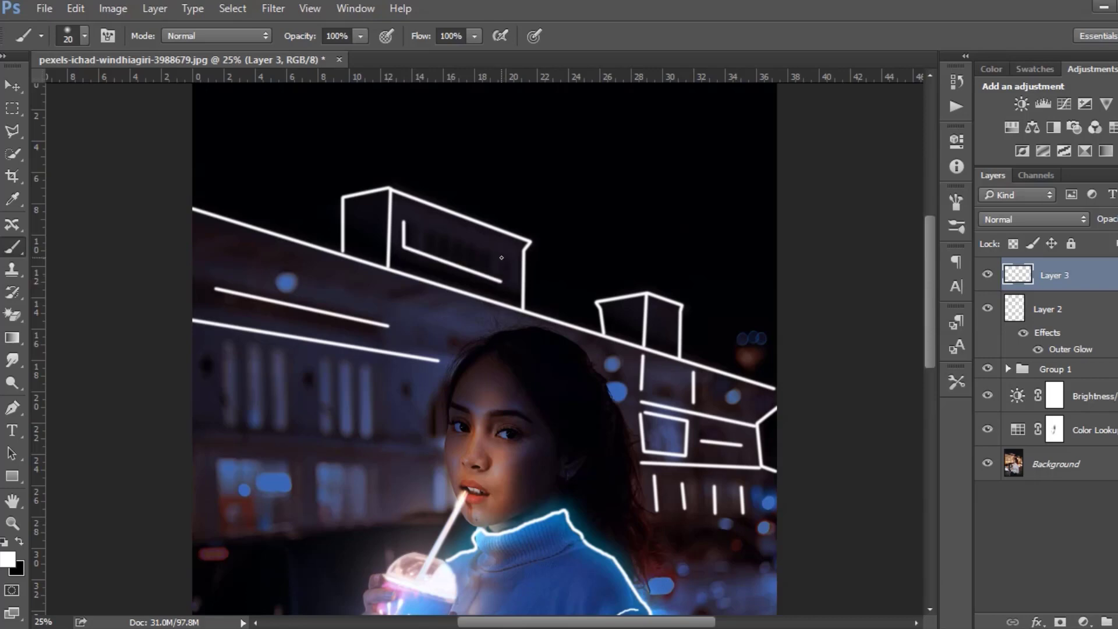
{"action": "left_click", "coordinate": [501, 257], "text": "shift"}
{"action": "left_click", "coordinate": [403, 221], "text": "shift"}
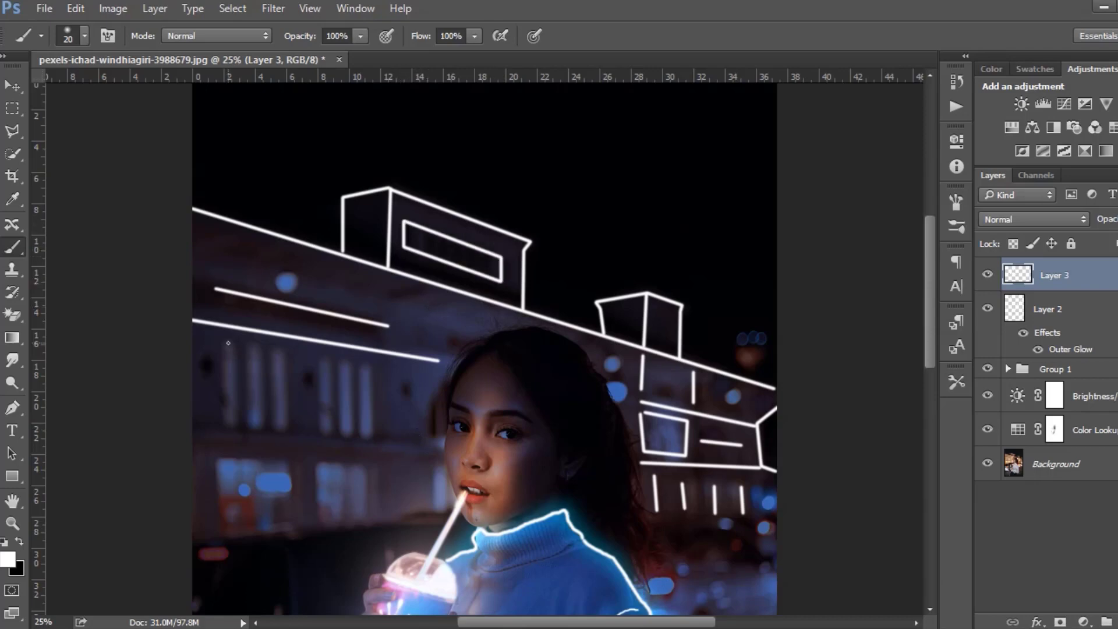
Paint six vertical lines in two groups of three below the facade's left band, and a long straight line beneath them.
{"action": "left_click", "coordinate": [232, 424], "text": "shift"}
{"action": "left_click", "coordinate": [256, 429], "text": "shift"}
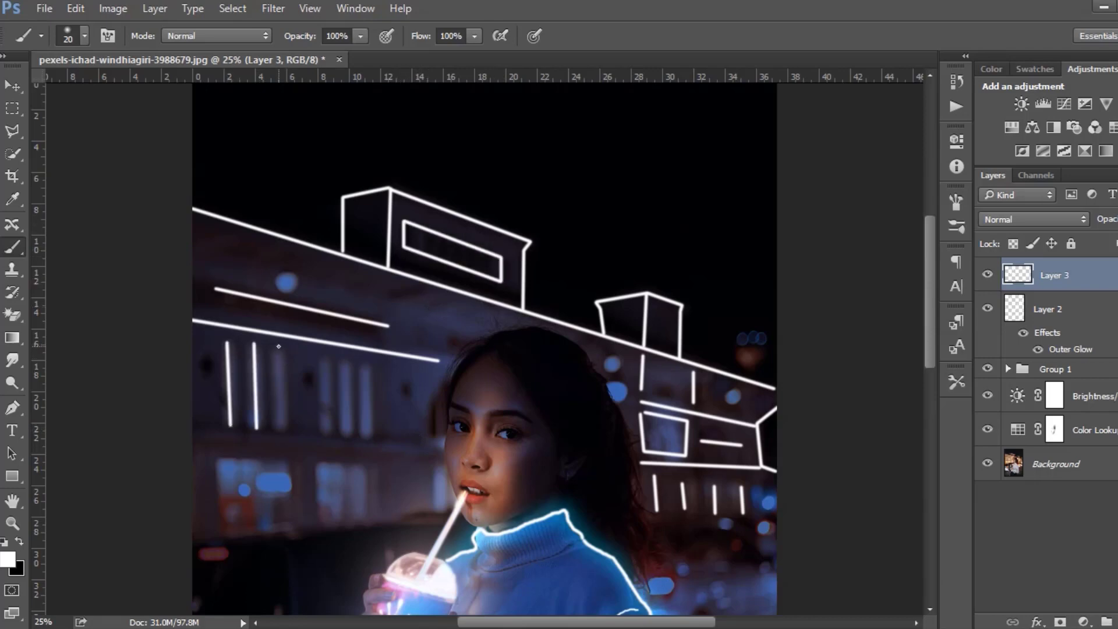
{"action": "left_click", "coordinate": [283, 431], "text": "shift"}
{"action": "left_click", "coordinate": [327, 360]}
{"action": "left_click", "coordinate": [327, 434], "text": "shift"}
{"action": "left_click", "coordinate": [346, 361]}
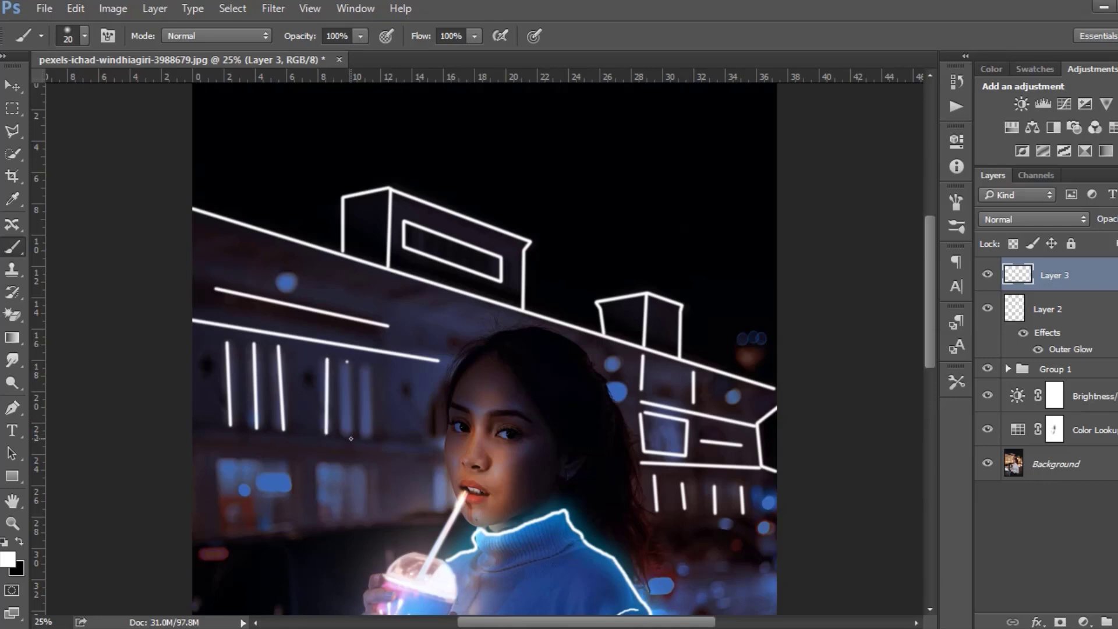
{"action": "left_click", "coordinate": [349, 436], "text": "shift"}
{"action": "left_click", "coordinate": [368, 365]}
{"action": "left_click", "coordinate": [369, 437], "text": "shift"}
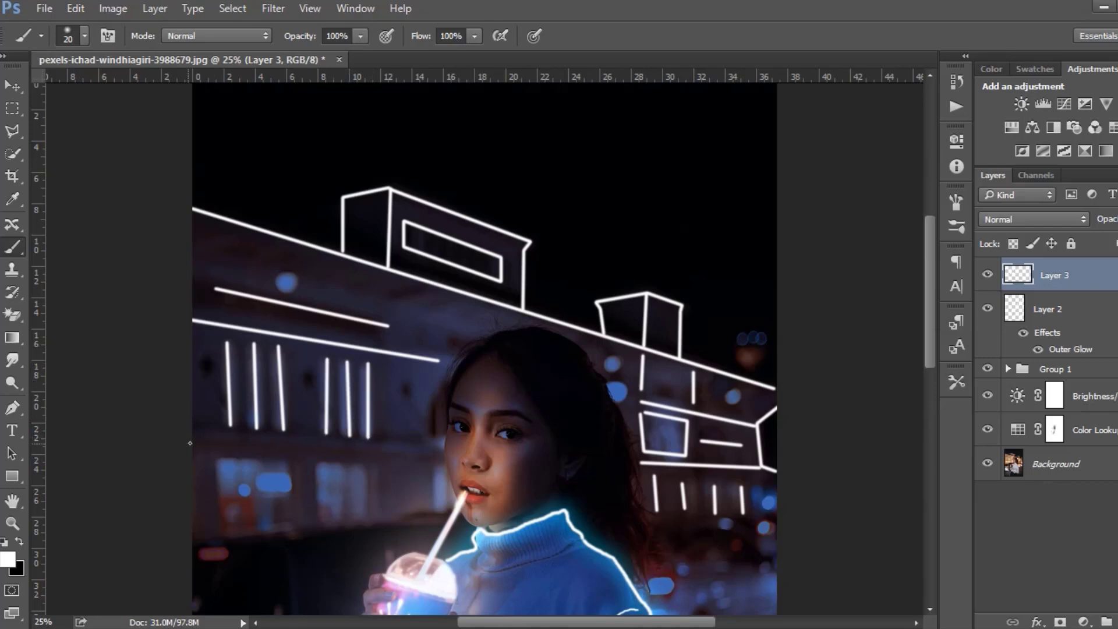
{"action": "left_click", "coordinate": [438, 454], "text": "shift"}
Paint closed four-sided frames around the two lit ground-floor windows on the building left of the woman.
{"action": "left_click", "coordinate": [216, 460]}
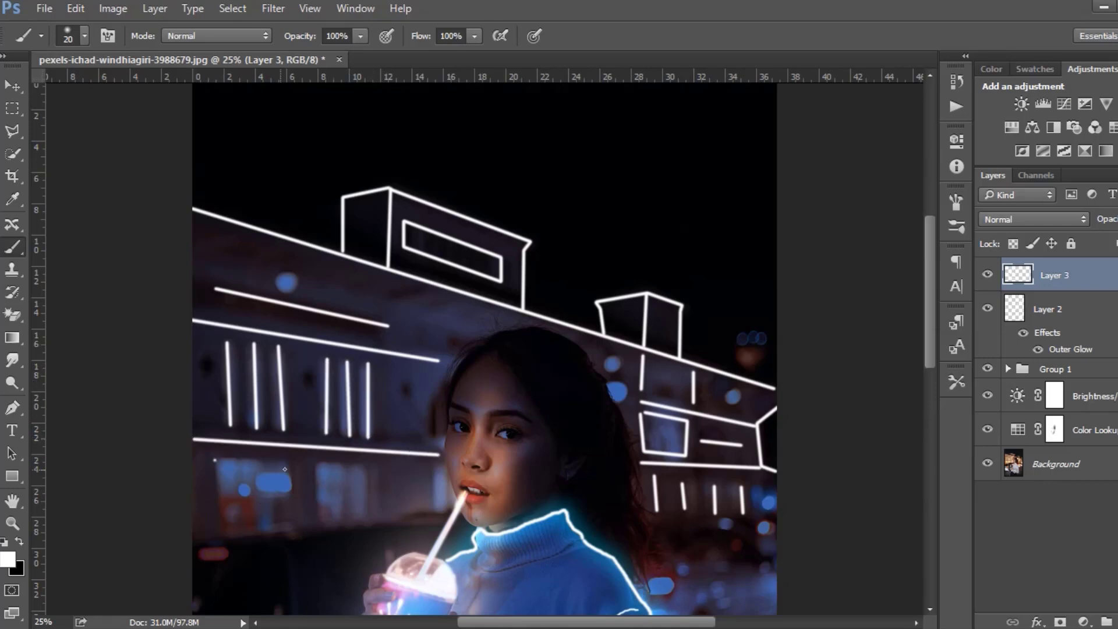
{"action": "left_click", "coordinate": [293, 461], "text": "shift"}
{"action": "left_click", "coordinate": [295, 531], "text": "shift"}
{"action": "left_click", "coordinate": [220, 539], "text": "shift"}
{"action": "left_click", "coordinate": [215, 460], "text": "shift"}
{"action": "left_click", "coordinate": [316, 464]}
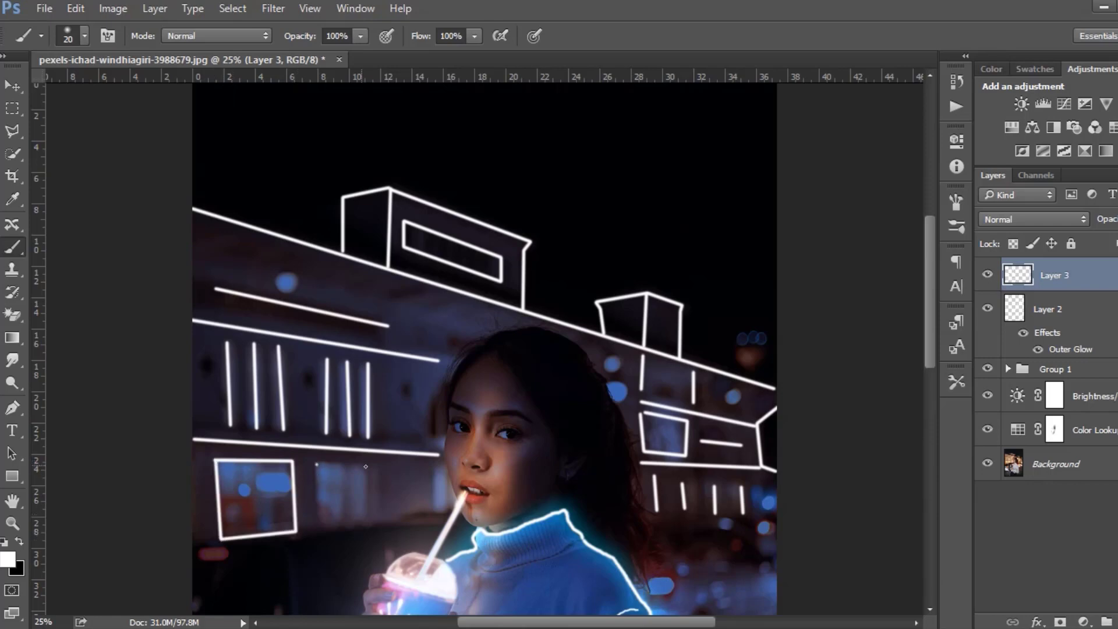
{"action": "left_click", "coordinate": [380, 464], "text": "shift"}
{"action": "left_click", "coordinate": [379, 524], "text": "shift"}
{"action": "left_click", "coordinate": [318, 525], "text": "shift"}
{"action": "left_click", "coordinate": [316, 464], "text": "shift"}
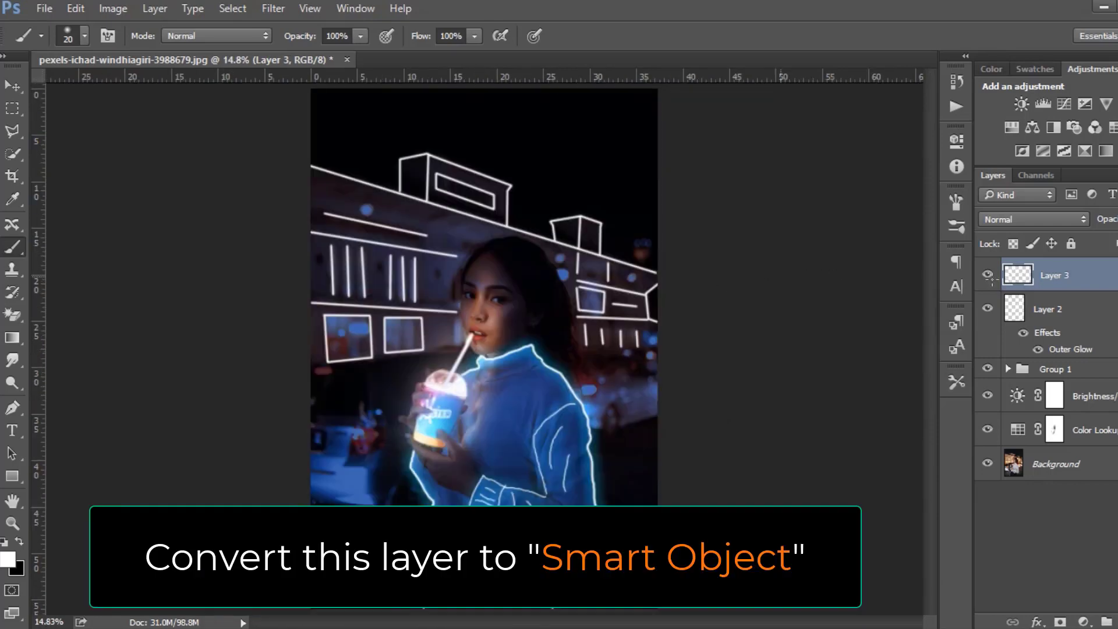
Convert Layer 3 to a Smart Object and apply a Gaussian Blur with a radius of 5 pixels.
{"action": "right_click", "coordinate": [1081, 270]}
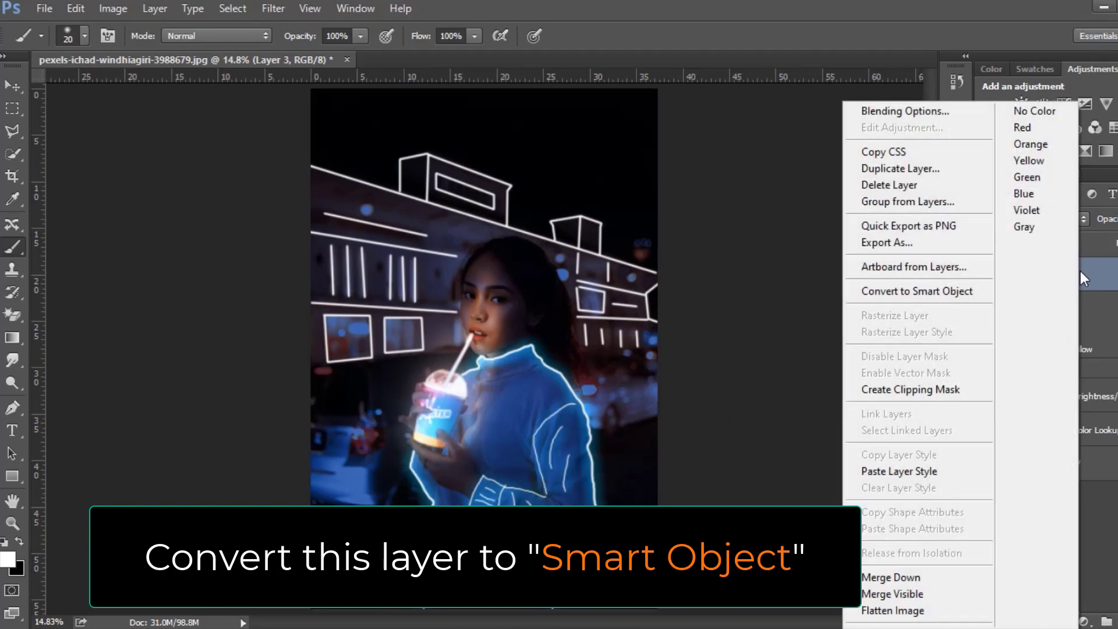
{"action": "left_click", "coordinate": [942, 291]}
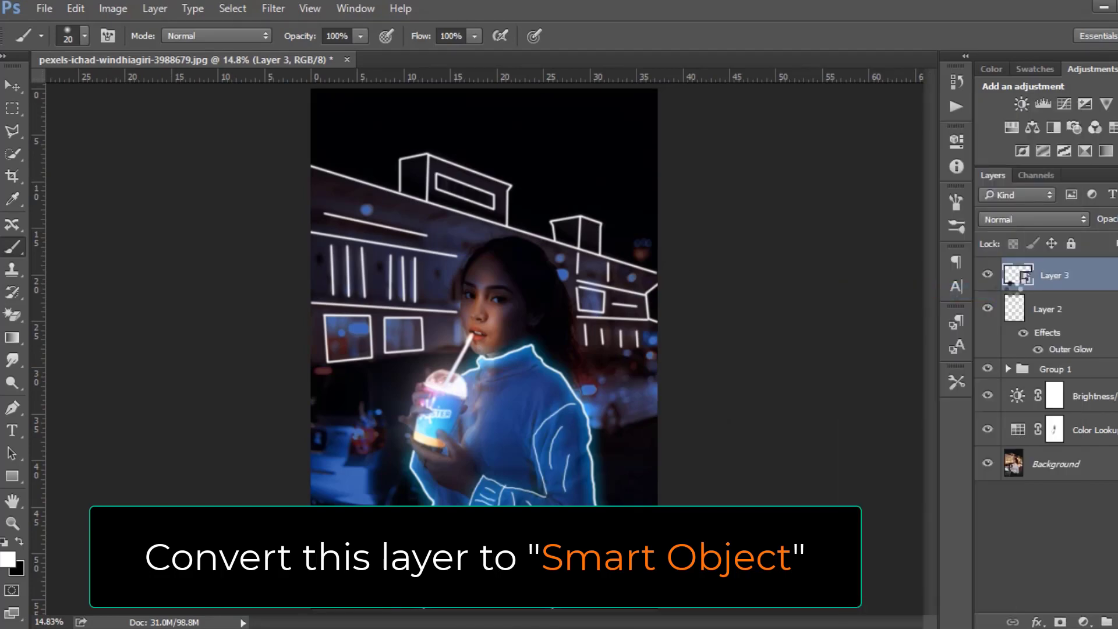
{"action": "left_click", "coordinate": [279, 4]}
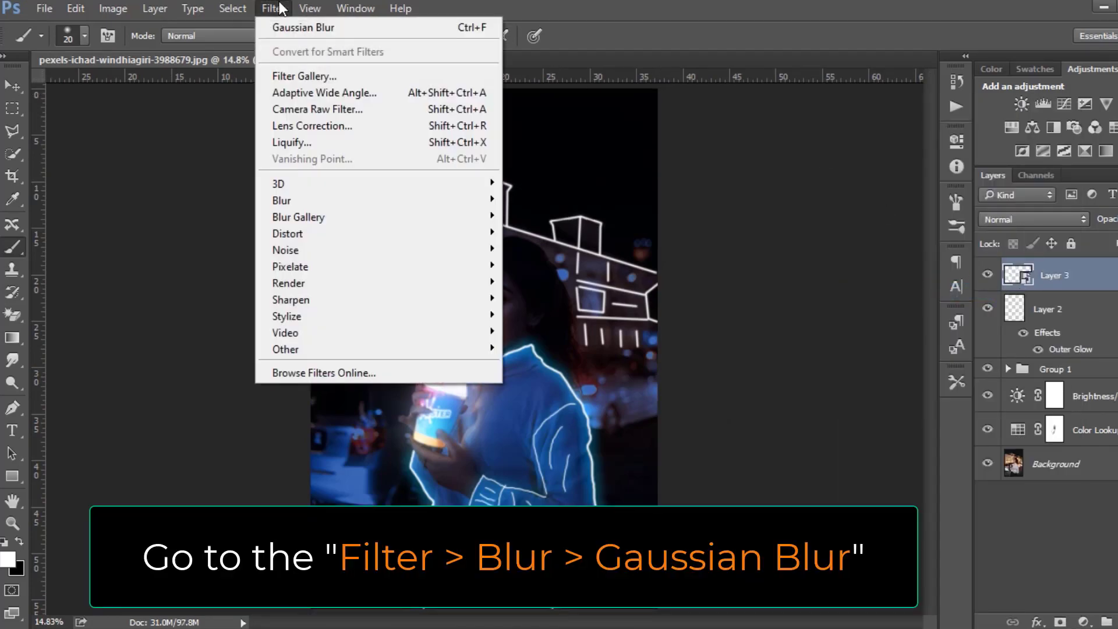
{"action": "mouse_move", "coordinate": [299, 12]}
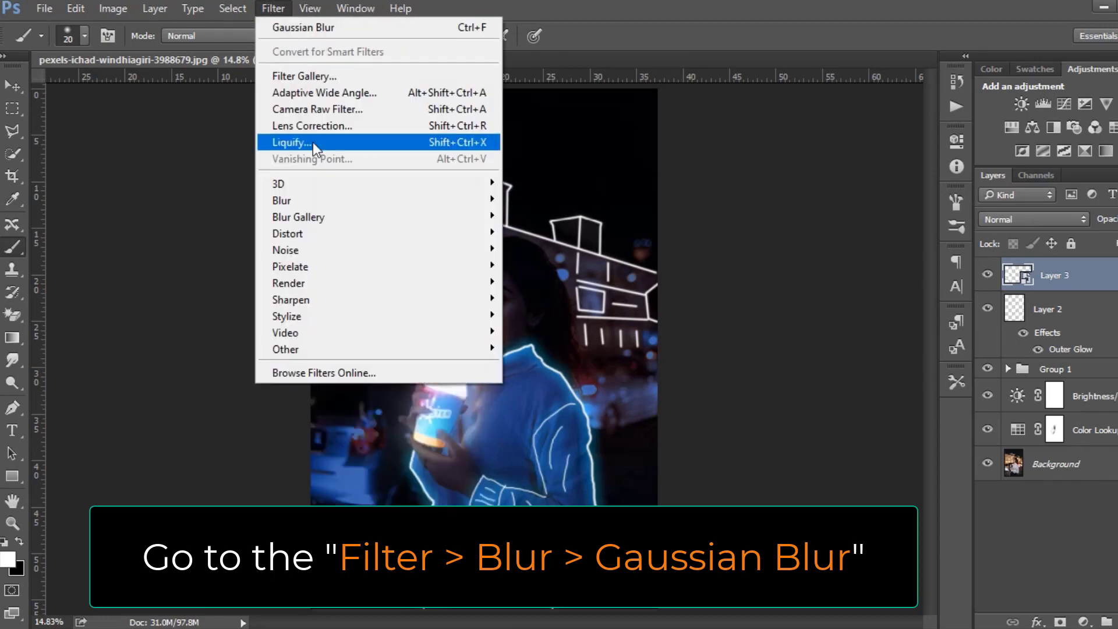
{"action": "mouse_move", "coordinate": [492, 193]}
{"action": "left_click", "coordinate": [550, 265]}
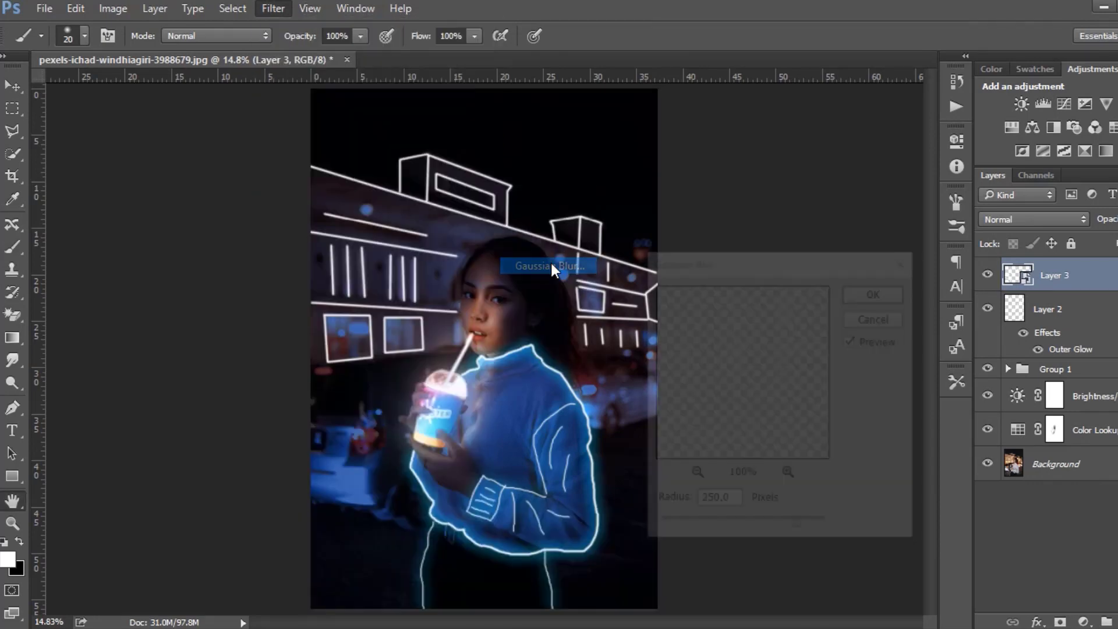
{"action": "type", "text": "5"}
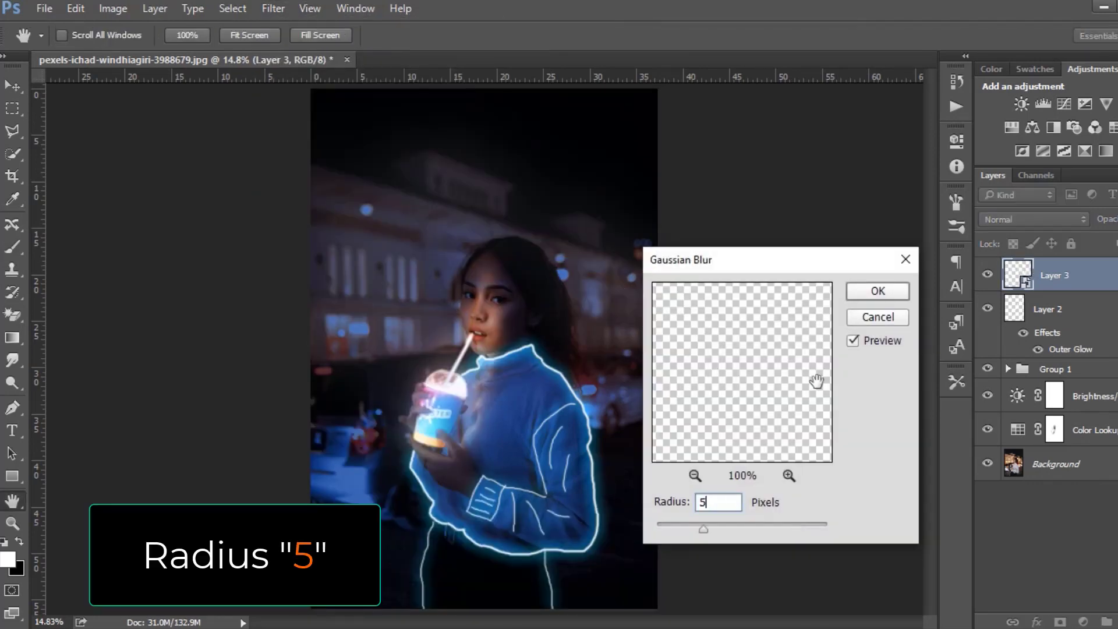
{"action": "left_click", "coordinate": [871, 291]}
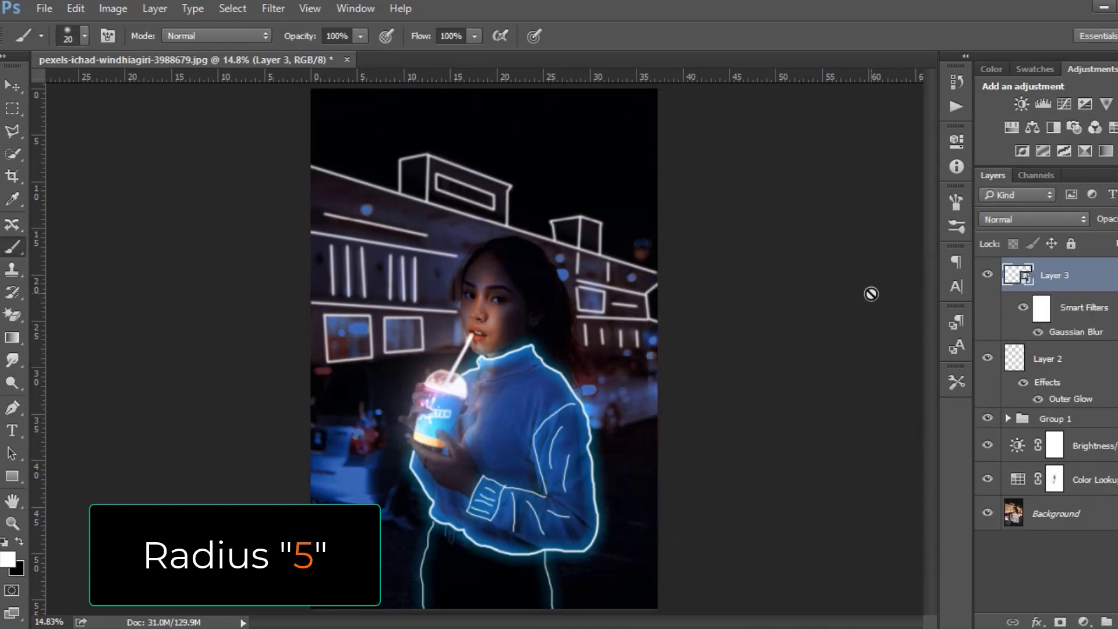
Copy the layer style from Layer 2 and paste it onto Layer 3.
{"action": "left_click", "coordinate": [1041, 364]}
{"action": "right_click", "coordinate": [1043, 358]}
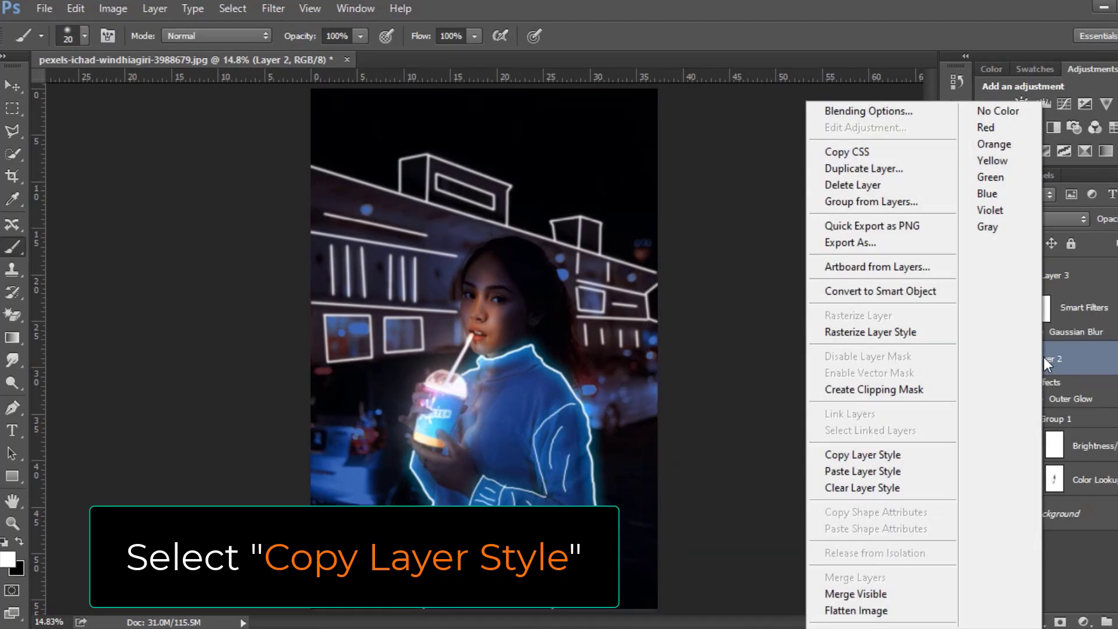
{"action": "left_click", "coordinate": [911, 455]}
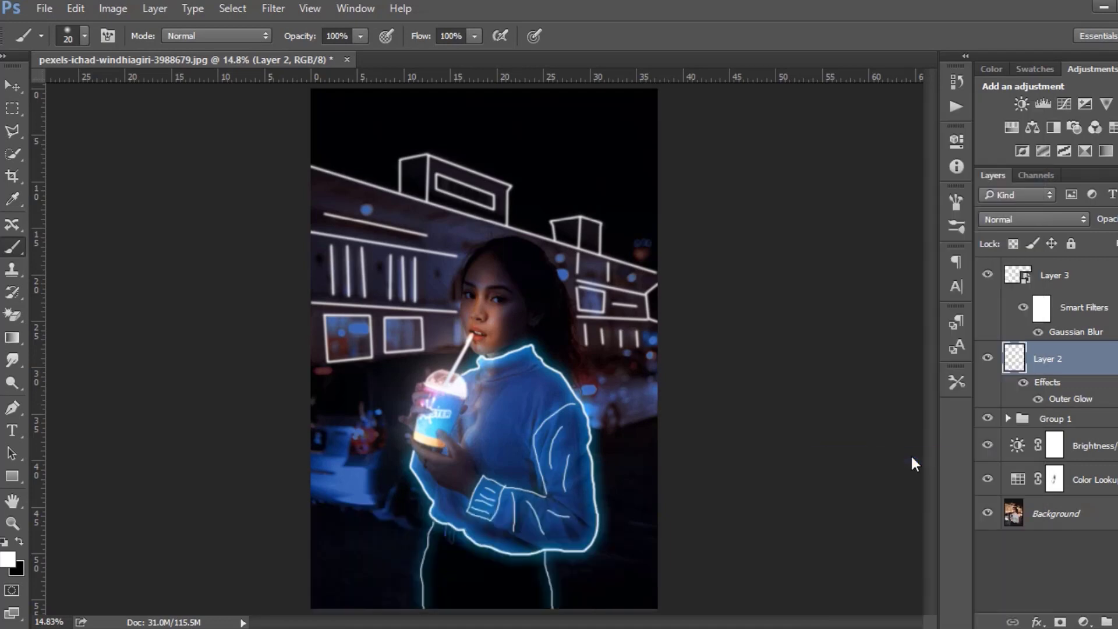
{"action": "left_click", "coordinate": [1065, 278]}
{"action": "right_click", "coordinate": [1065, 277]}
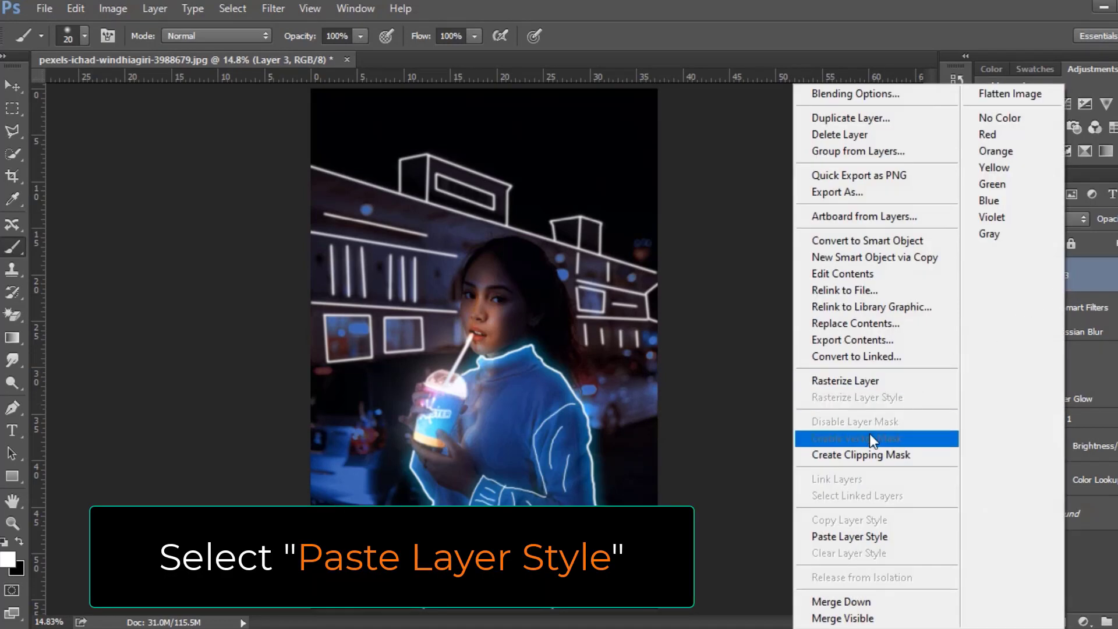
{"action": "left_click", "coordinate": [900, 536]}
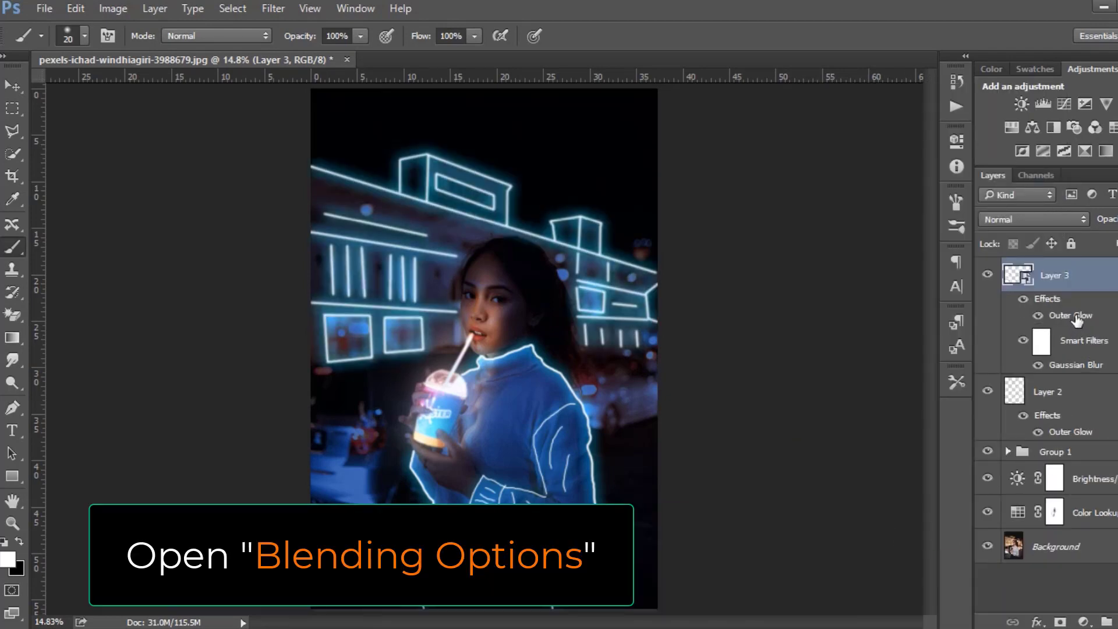
Set the Outer Glow colour of Layer 3 to the green hex value ff08a.
{"action": "double_click", "coordinate": [1075, 319]}
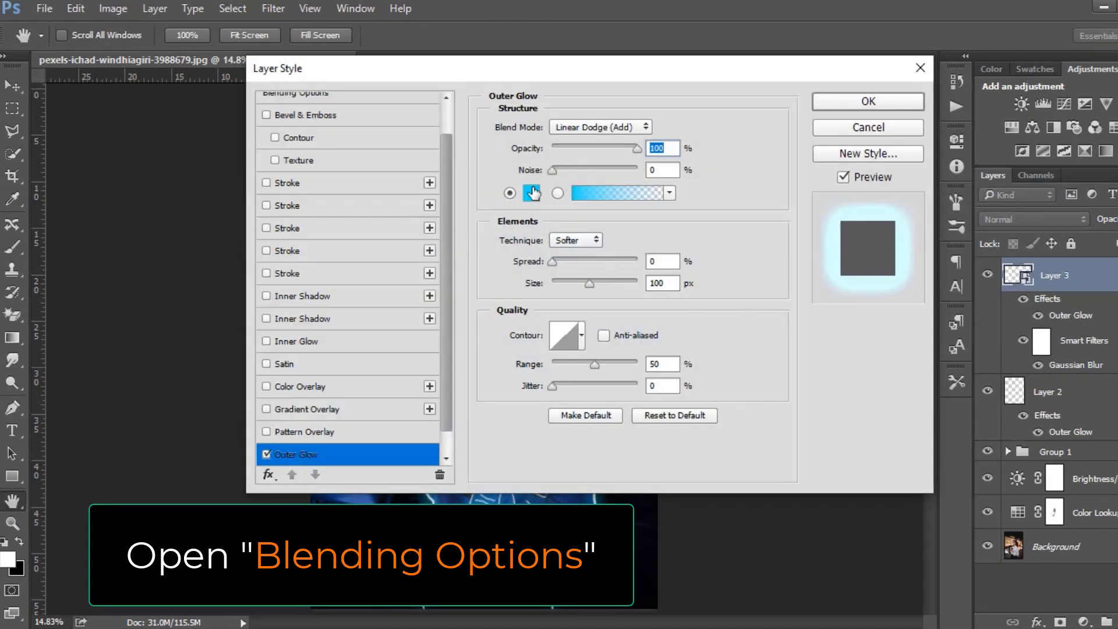
{"action": "left_click", "coordinate": [531, 193]}
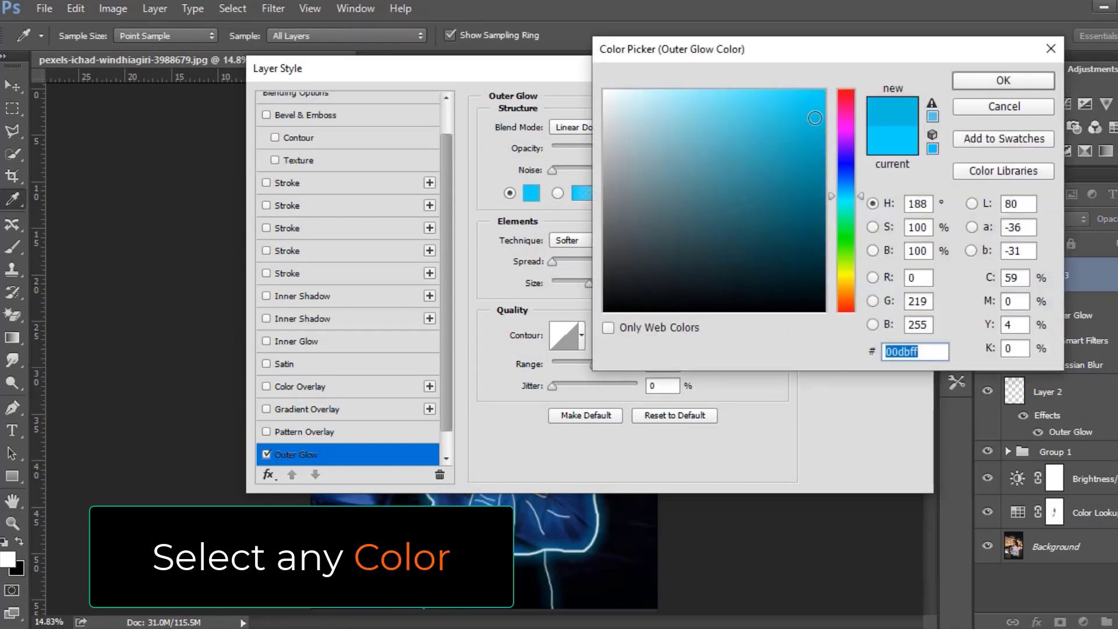
{"action": "left_click", "coordinate": [845, 112]}
{"action": "left_click_drag", "start_coordinate": [815, 119], "coordinate": [821, 92]}
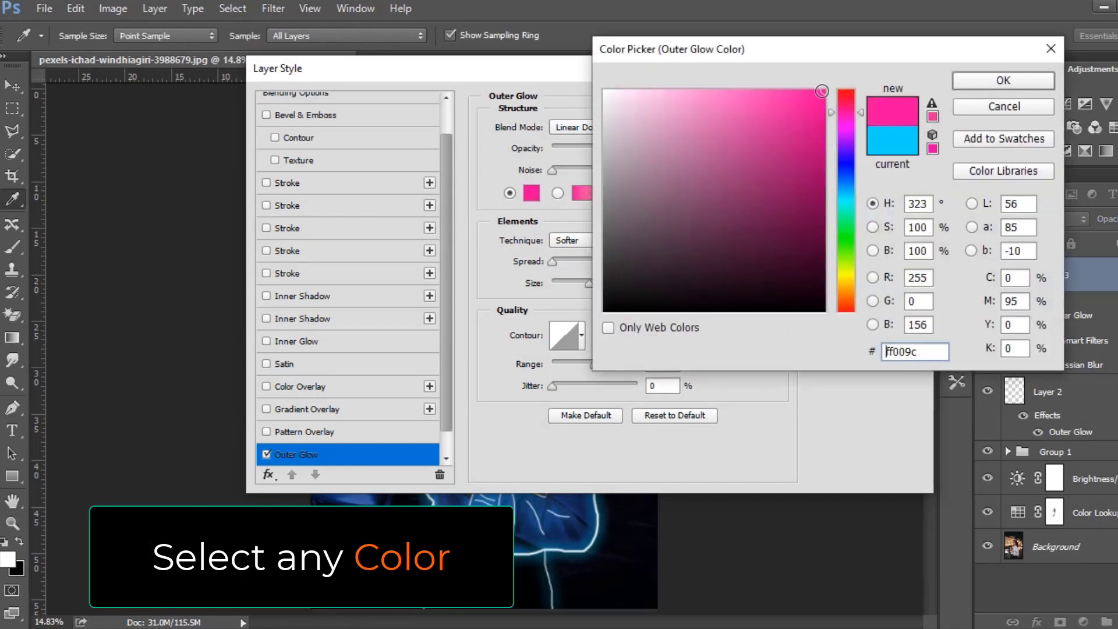
{"action": "double_click", "coordinate": [901, 351]}
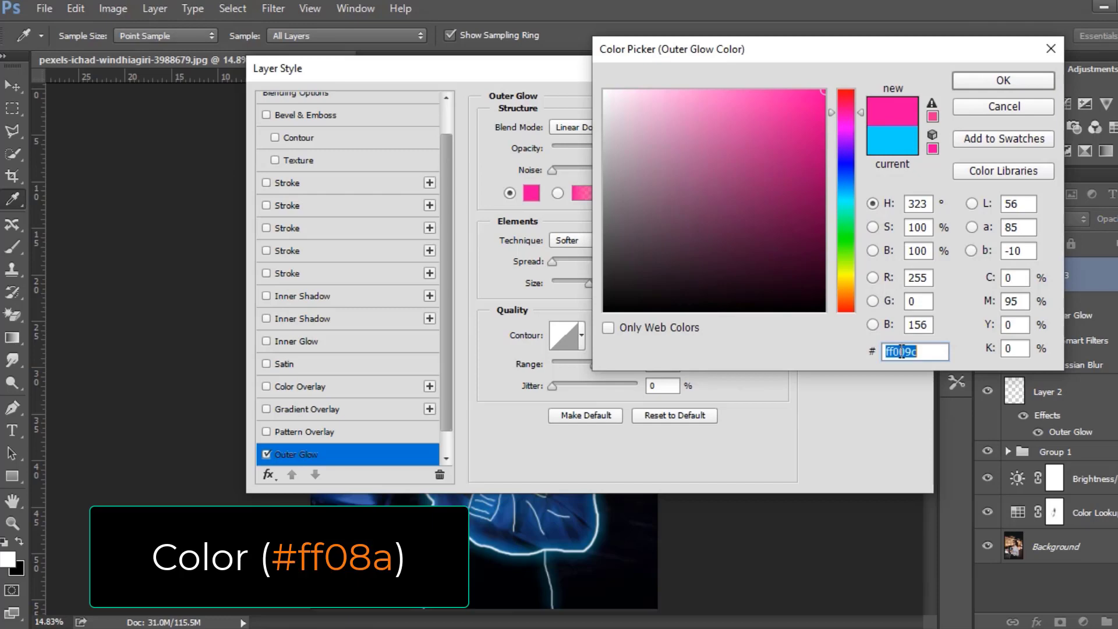
{"action": "left_click", "coordinate": [901, 351]}
{"action": "left_click_drag", "start_coordinate": [899, 351], "coordinate": [935, 351]}
{"action": "type", "text": "8a"}
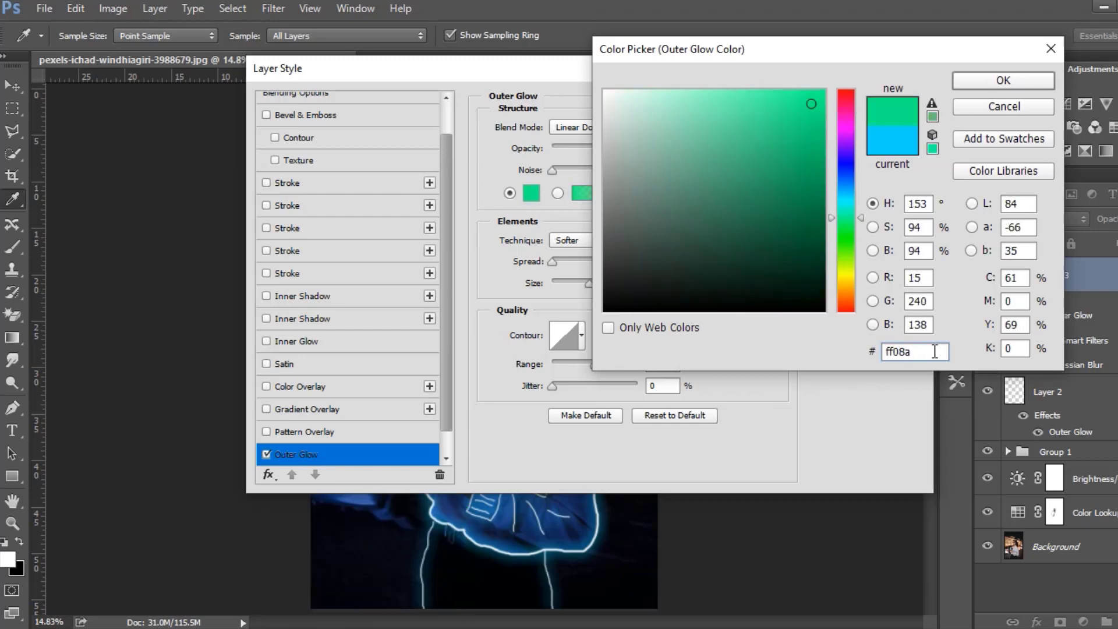
{"action": "key", "text": "Return"}
{"action": "left_click", "coordinate": [876, 100]}
Duplicate Layer 3 and set the copy's opacity to 40%.
{"action": "key", "text": "b"}
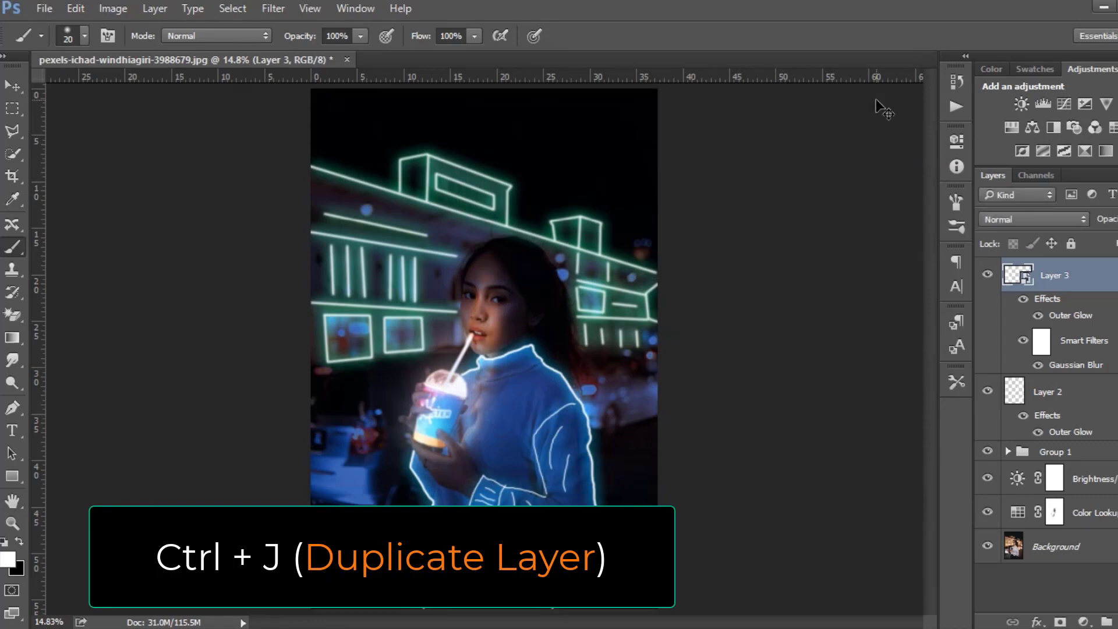
{"action": "key", "text": "ctrl+j"}
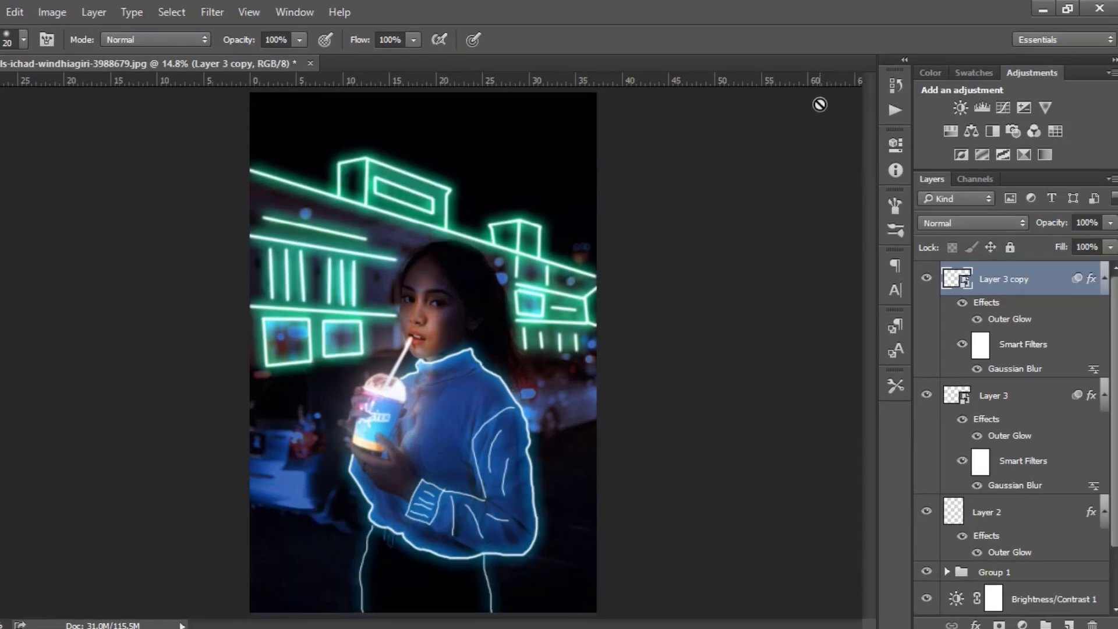
{"action": "left_click", "coordinate": [1110, 222]}
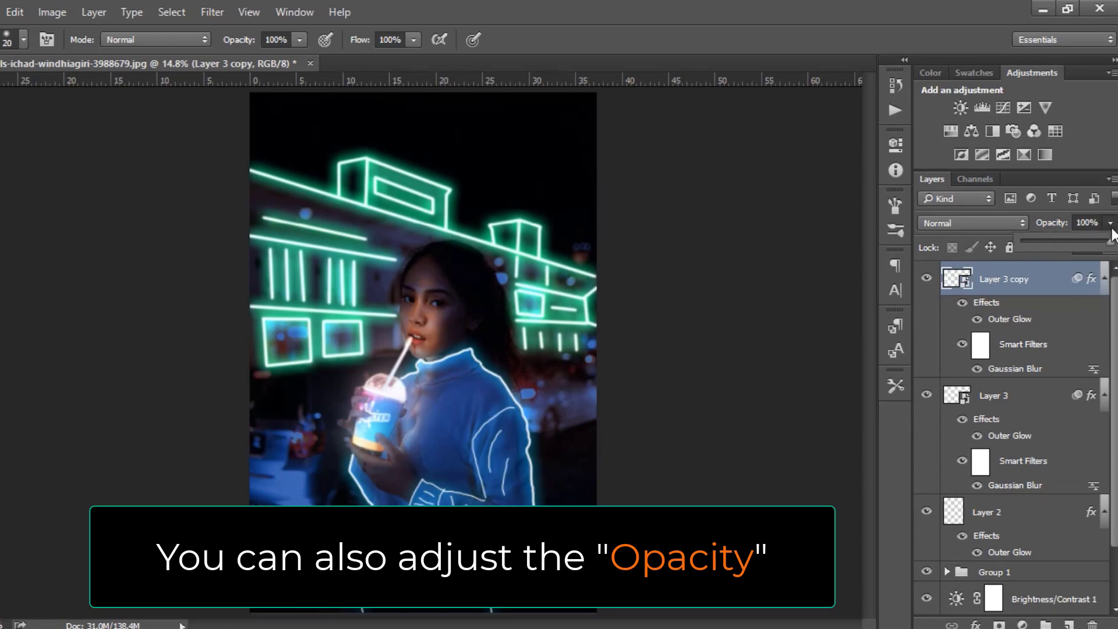
{"action": "left_click_drag", "start_coordinate": [1107, 243], "coordinate": [1059, 245]}
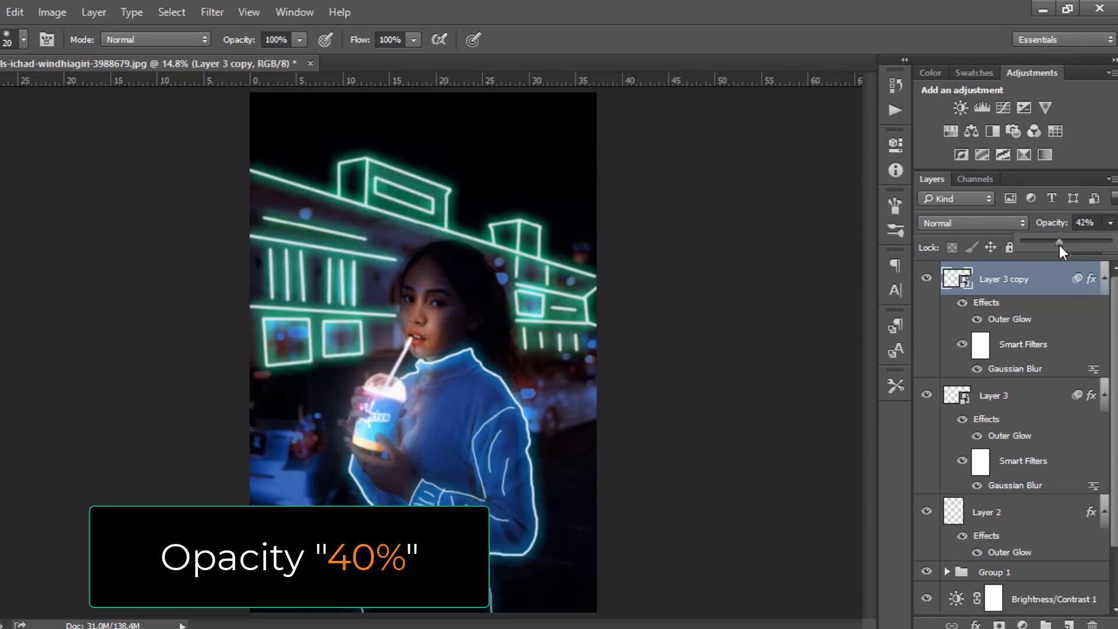
{"action": "left_click", "coordinate": [1030, 280]}
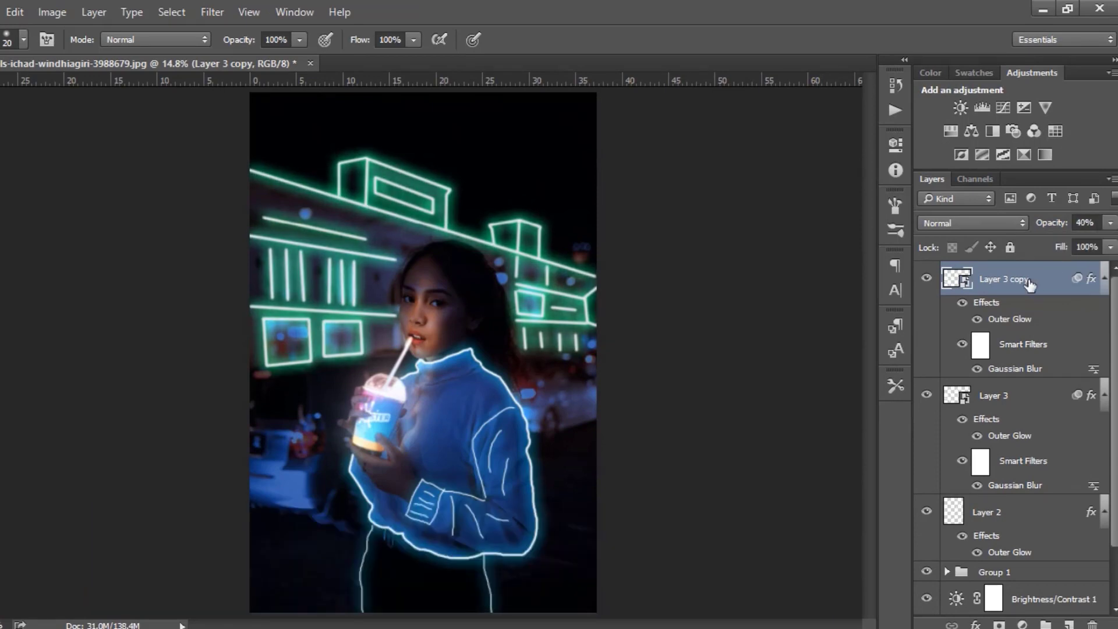
Add a Color Balance adjustment layer with midtones Cyan-Red +40 and Yellow-Blue +60, and set its opacity to 90%.
{"action": "left_click", "coordinate": [1023, 624]}
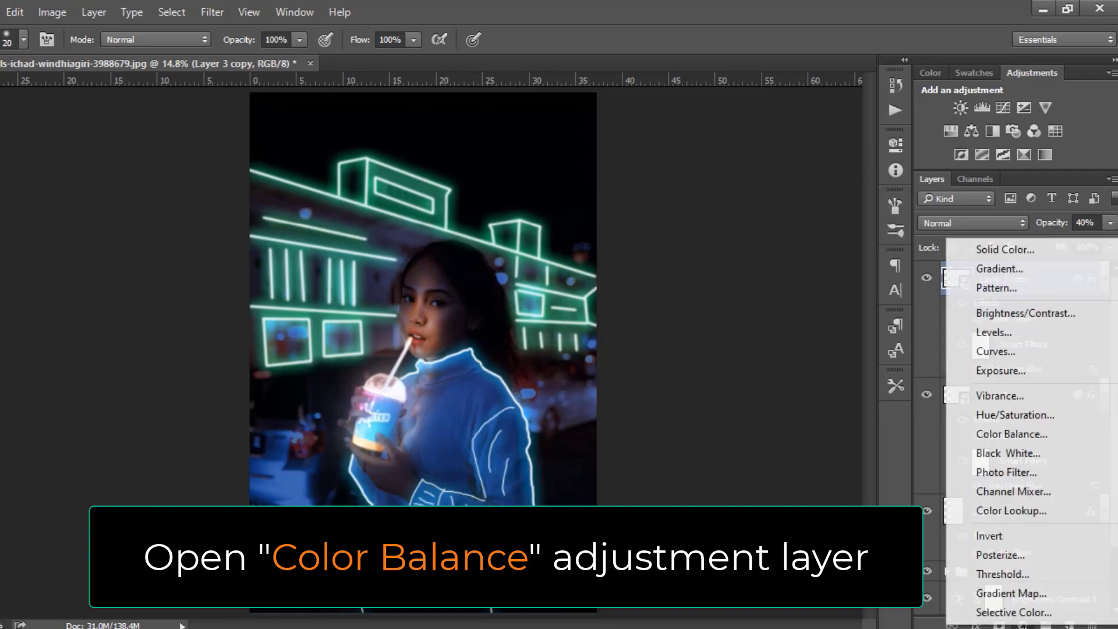
{"action": "left_click", "coordinate": [1024, 434]}
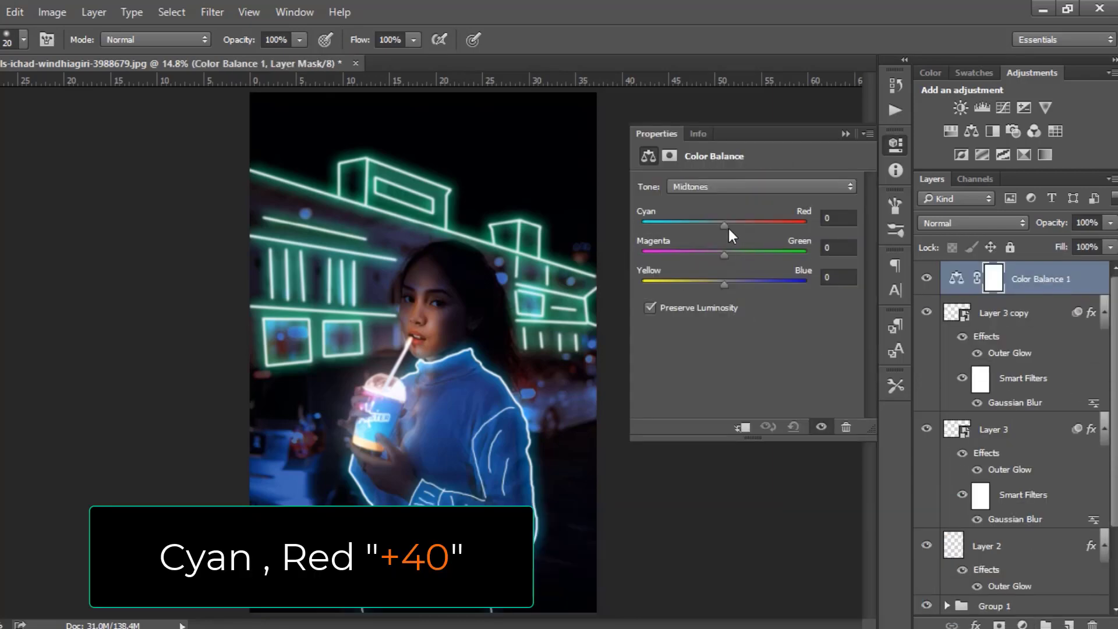
{"action": "left_click_drag", "start_coordinate": [725, 225], "coordinate": [756, 233]}
{"action": "left_click_drag", "start_coordinate": [738, 287], "coordinate": [772, 294]}
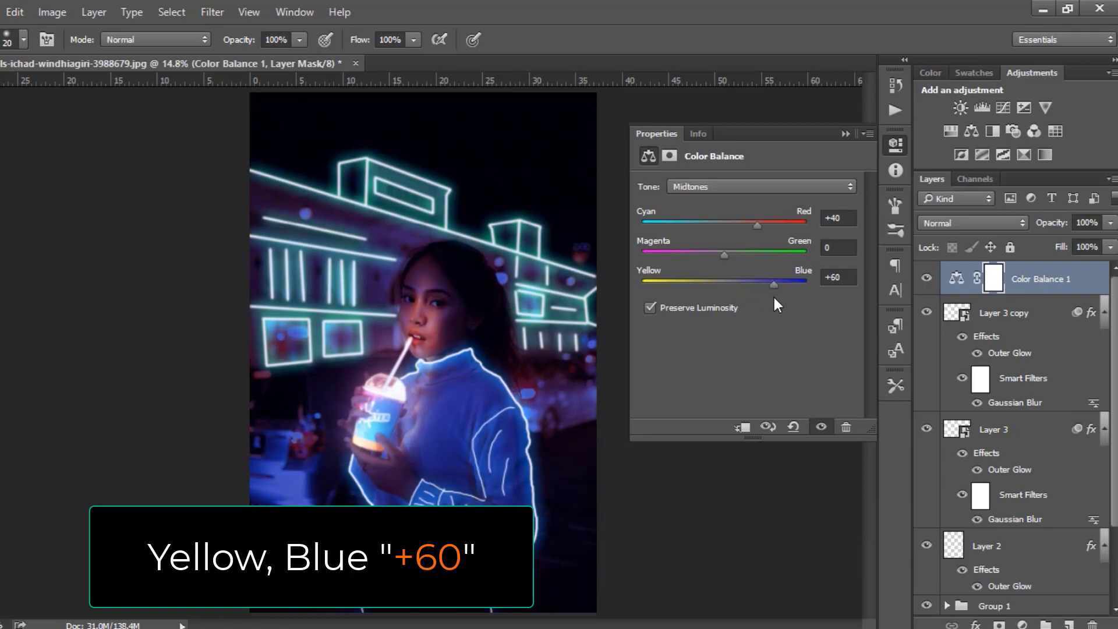
{"action": "left_click", "coordinate": [844, 134]}
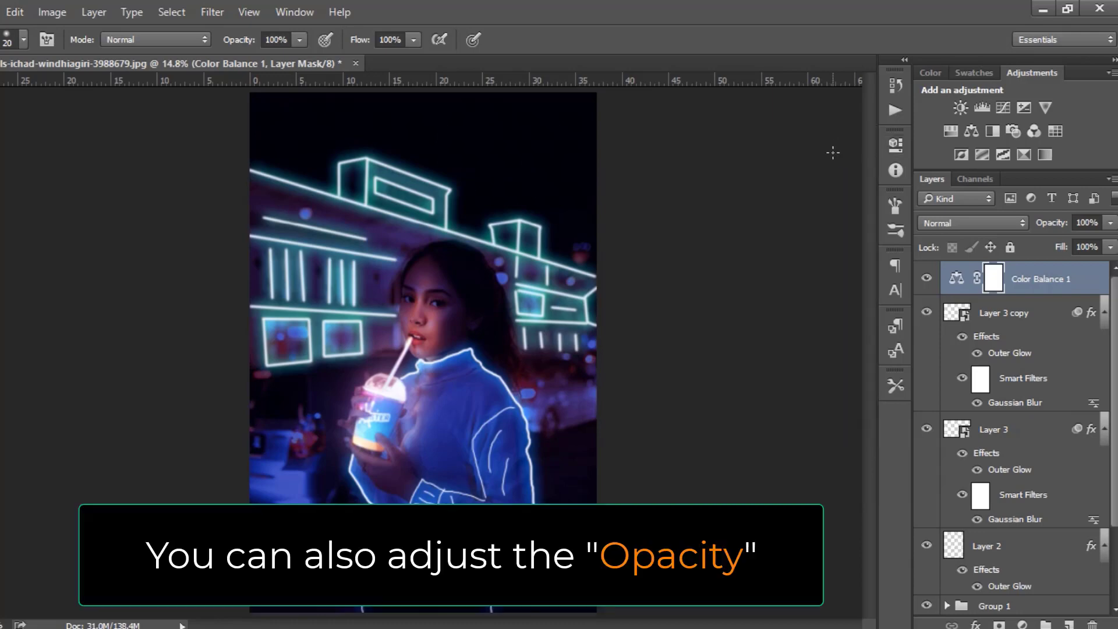
{"action": "left_click", "coordinate": [1109, 222]}
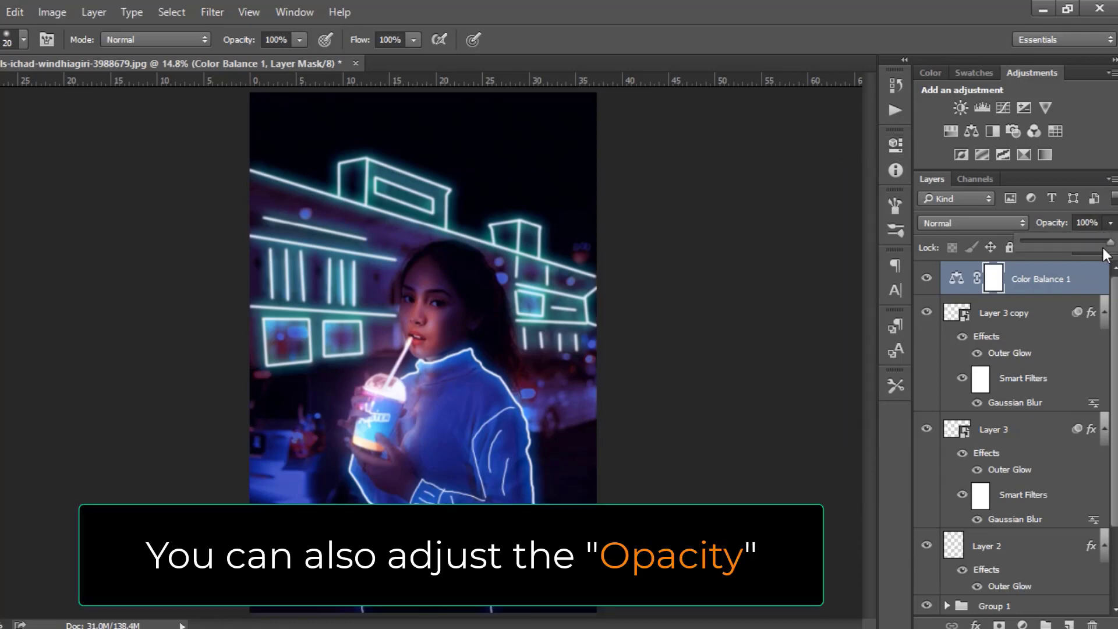
{"action": "mouse_move", "coordinate": [1110, 241]}
{"action": "left_mouse_down"}
{"action": "mouse_move", "coordinate": [1092, 242]}
{"action": "mouse_move", "coordinate": [1102, 249]}
{"action": "left_mouse_up"}
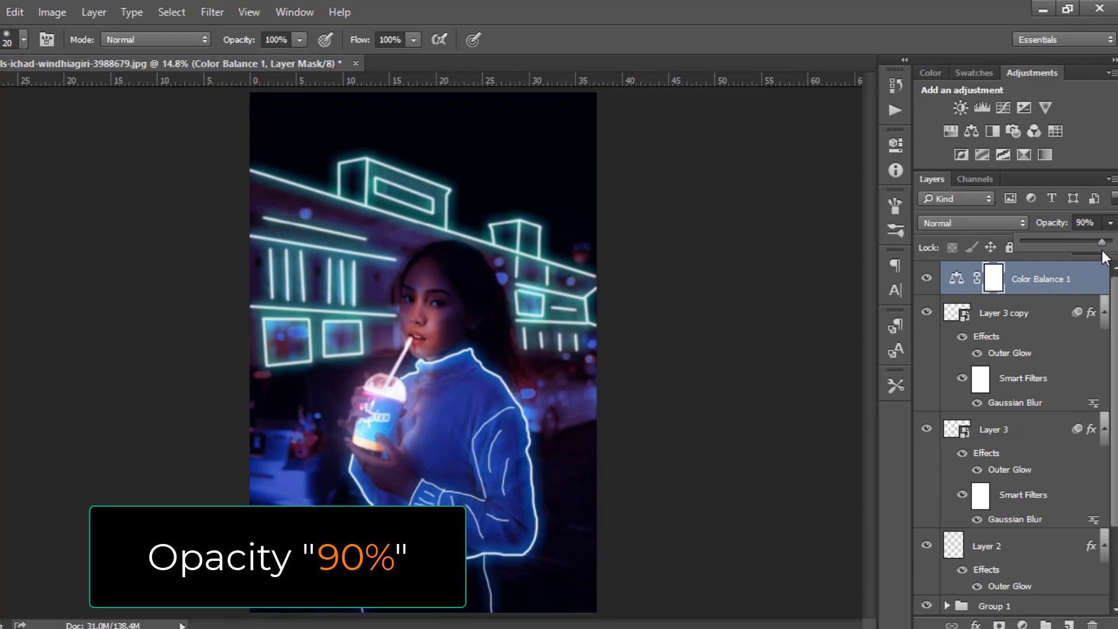
{"action": "left_click", "coordinate": [1023, 301]}
Group the layers from Color Balance 1 down to Layer 2, and toggle the new group's visibility to compare before and after.
{"action": "scroll", "coordinate": [1023, 393], "scroll_direction": "down", "scroll_amount": 3}
{"action": "left_click", "coordinate": [1005, 450], "text": "shift"}
{"action": "left_click", "coordinate": [1007, 455], "text": "shift"}
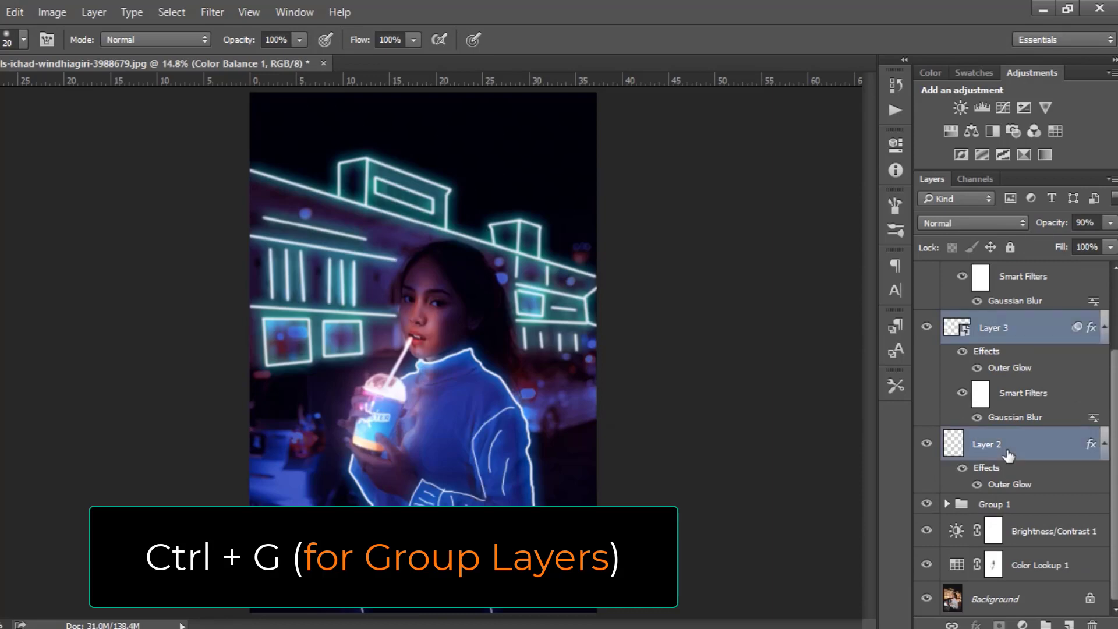
{"action": "key", "text": "ctrl+g"}
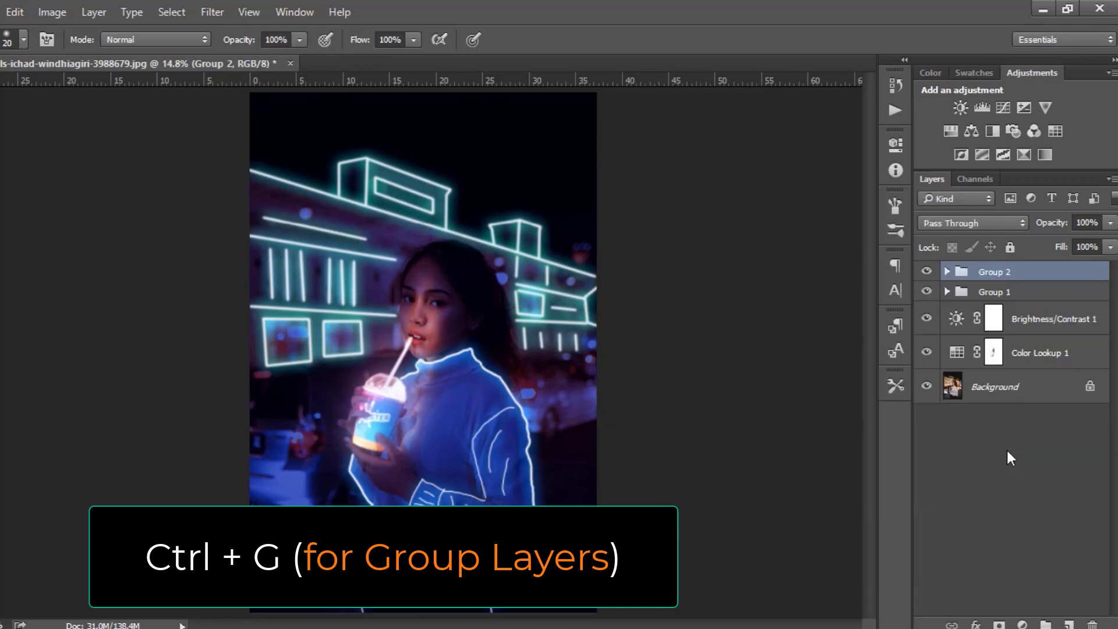
{"action": "left_click", "coordinate": [926, 271]}
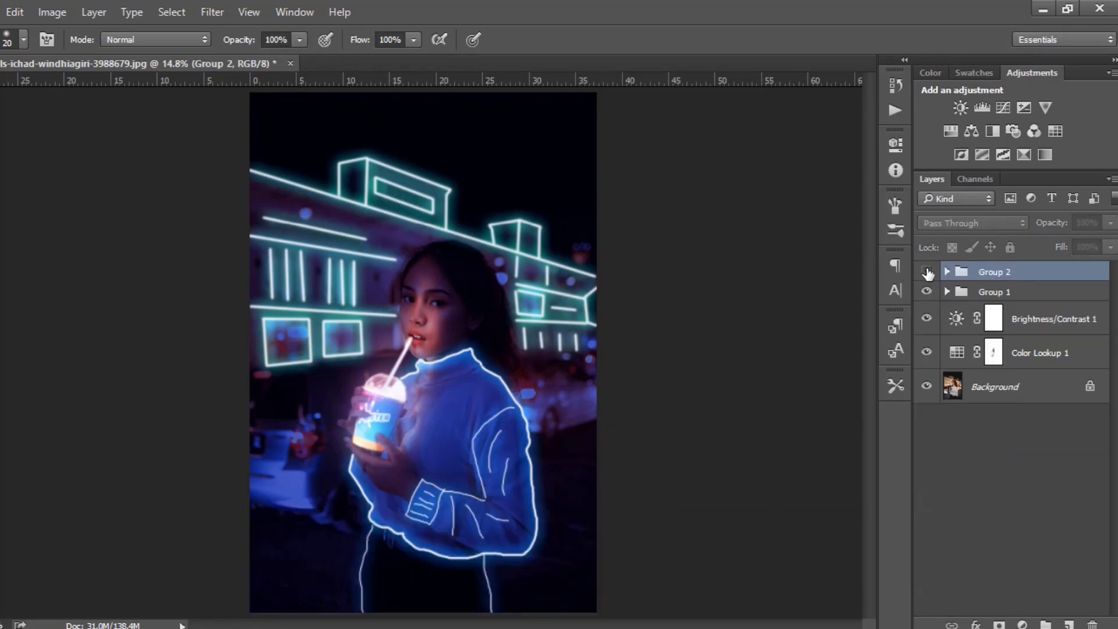
{"action": "left_click", "coordinate": [927, 271]}
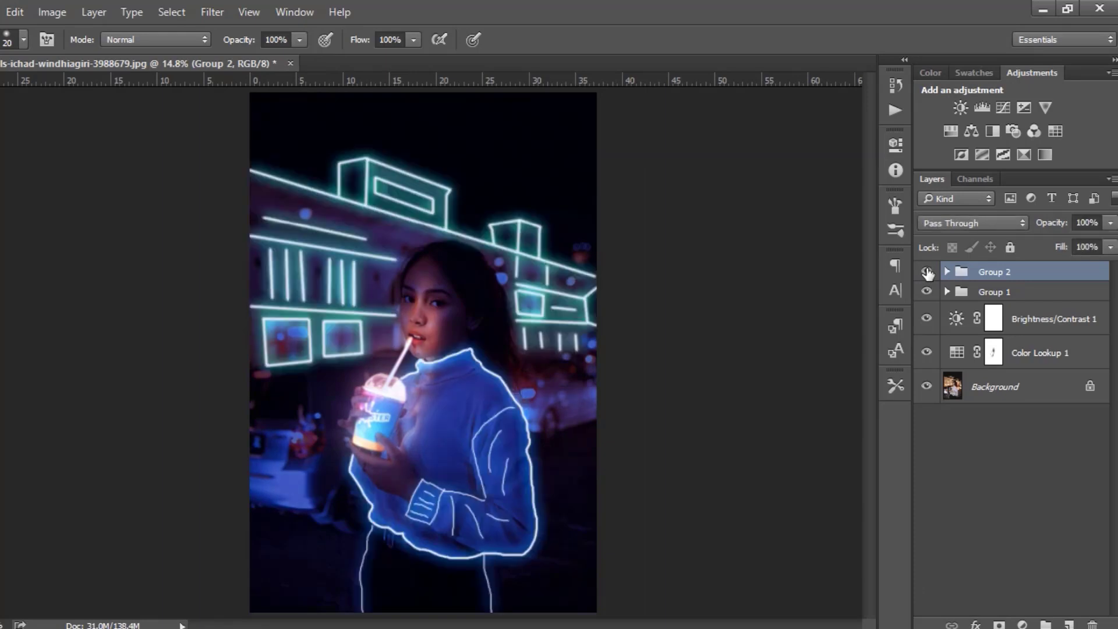